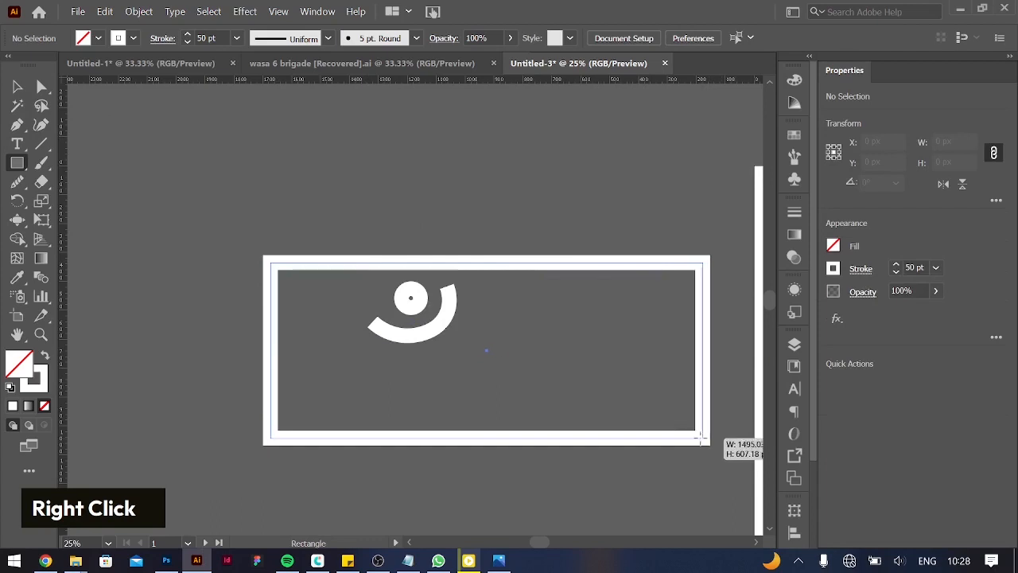
Move the small circle and the arc around it into the upper-left corner of the rectangular frame
{"action": "key", "text": "v"}
{"action": "left_click", "coordinate": [419, 305]}
{"action": "left_click_drag", "start_coordinate": [419, 305], "coordinate": [348, 315]}
{"action": "left_click", "coordinate": [378, 319]}
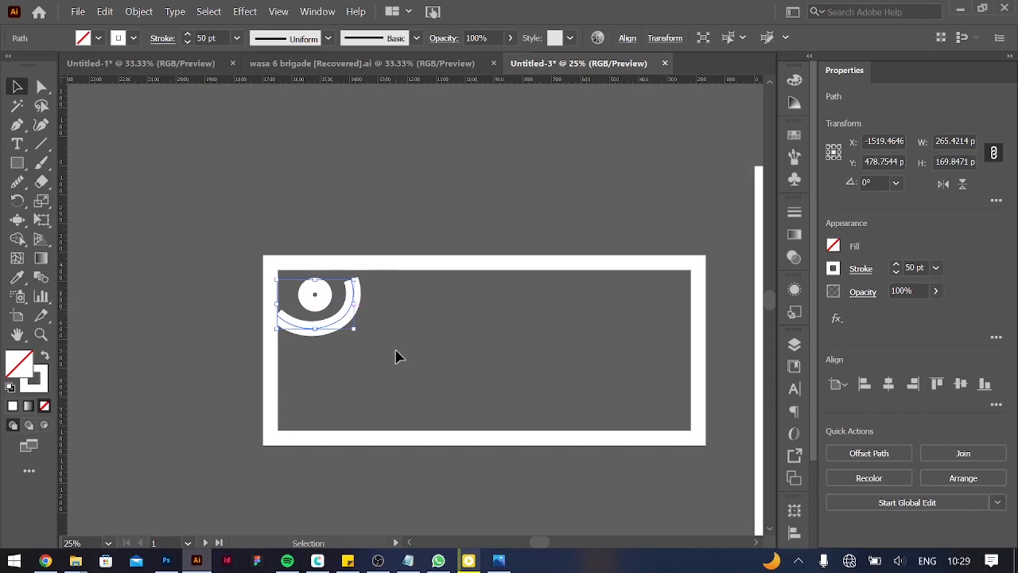
Draw three vertical lines of decreasing height side by side below the arc and extend the first two downward
{"action": "key", "text": "backslash"}
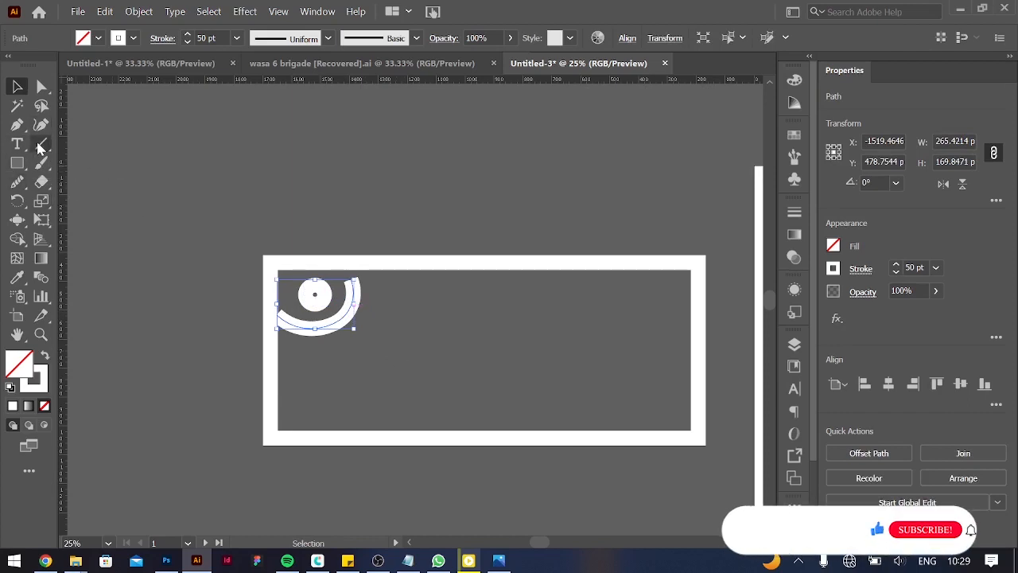
{"action": "left_click_drag", "start_coordinate": [294, 343], "coordinate": [294, 399]}
{"action": "left_click_drag", "start_coordinate": [315, 357], "coordinate": [315, 414]}
{"action": "left_click_drag", "start_coordinate": [332, 373], "coordinate": [336, 420]}
{"action": "key", "text": "shift+Right"}
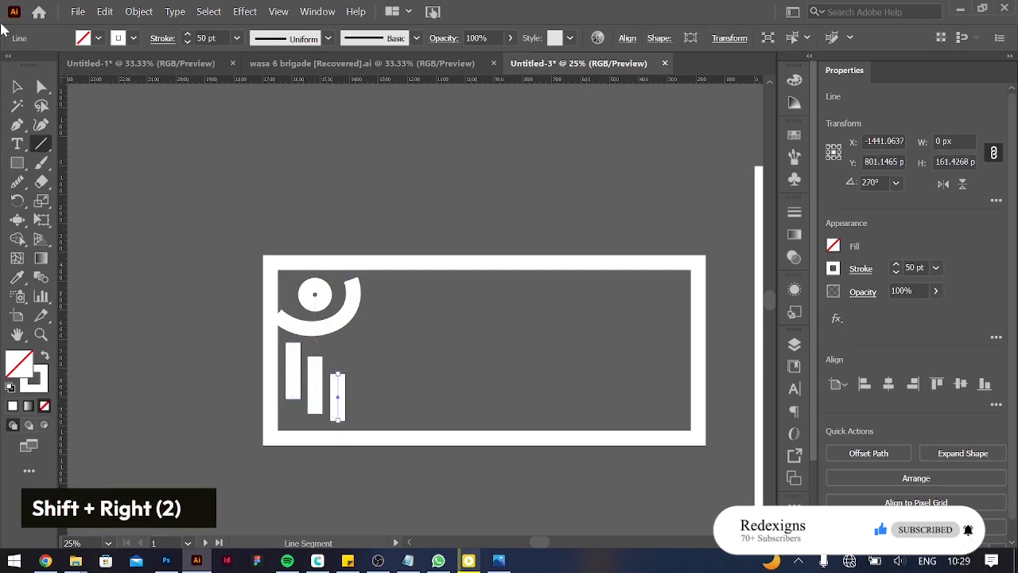
{"action": "left_click", "coordinate": [17, 86]}
{"action": "left_click_drag", "start_coordinate": [293, 402], "coordinate": [318, 423]}
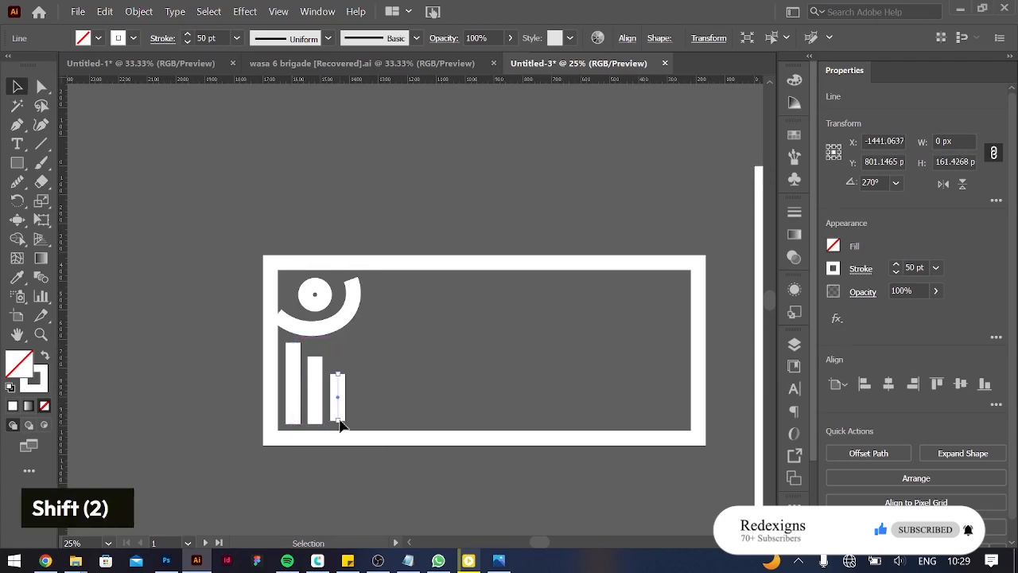
Give the three vertical lines round stroke caps and a bevel corner join
{"action": "left_click", "coordinate": [297, 387], "text": "shift"}
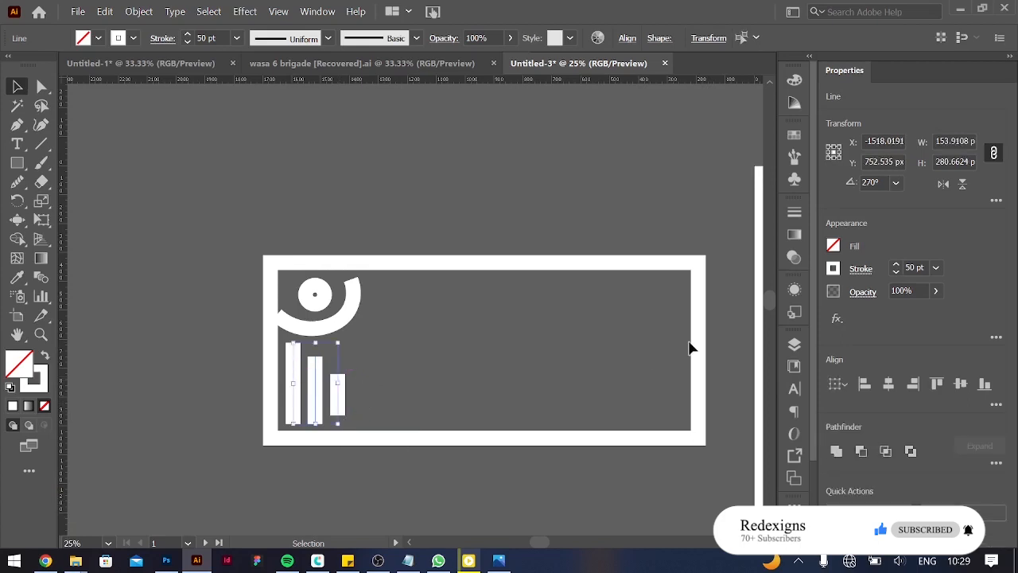
{"action": "left_click", "coordinate": [861, 269]}
{"action": "left_click", "coordinate": [777, 310]}
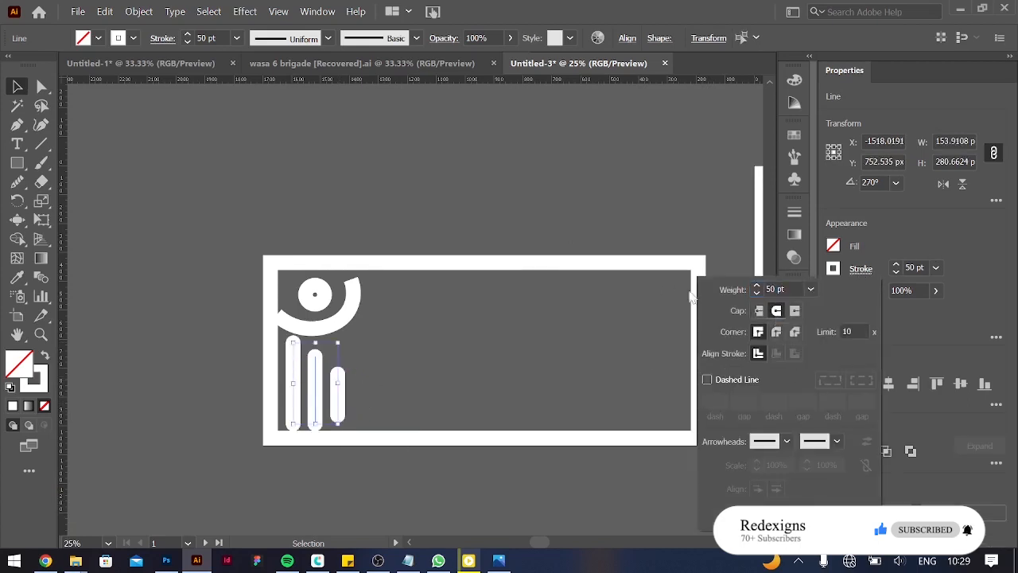
{"action": "left_click", "coordinate": [795, 310]}
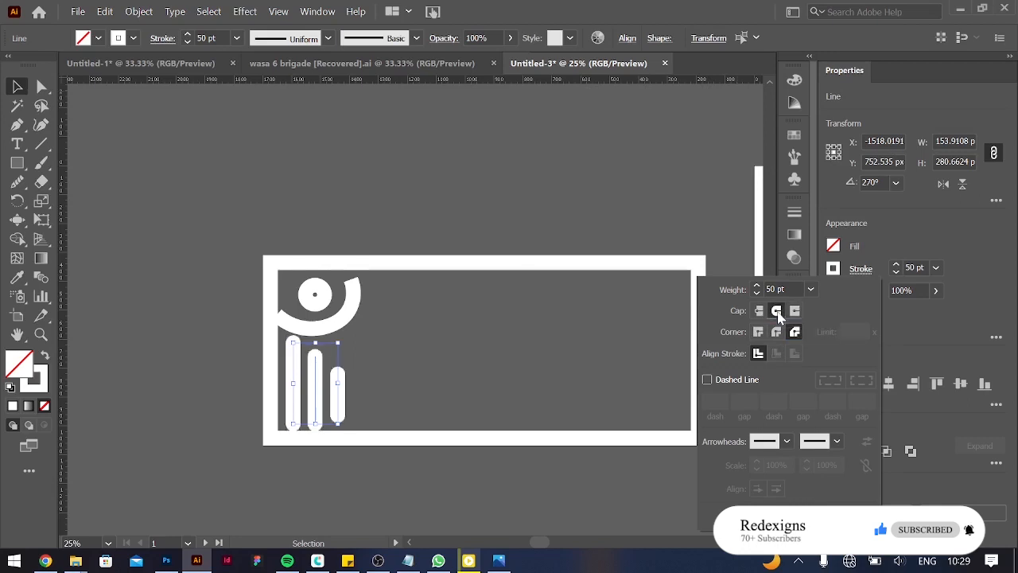
Draw a horizontal line about 196 px long, starting above the middle vertical line just below the arc
{"action": "left_click", "coordinate": [207, 298]}
{"action": "key", "text": "backslash"}
{"action": "left_click_drag", "start_coordinate": [315, 342], "coordinate": [371, 343]}
{"action": "key", "text": "v"}
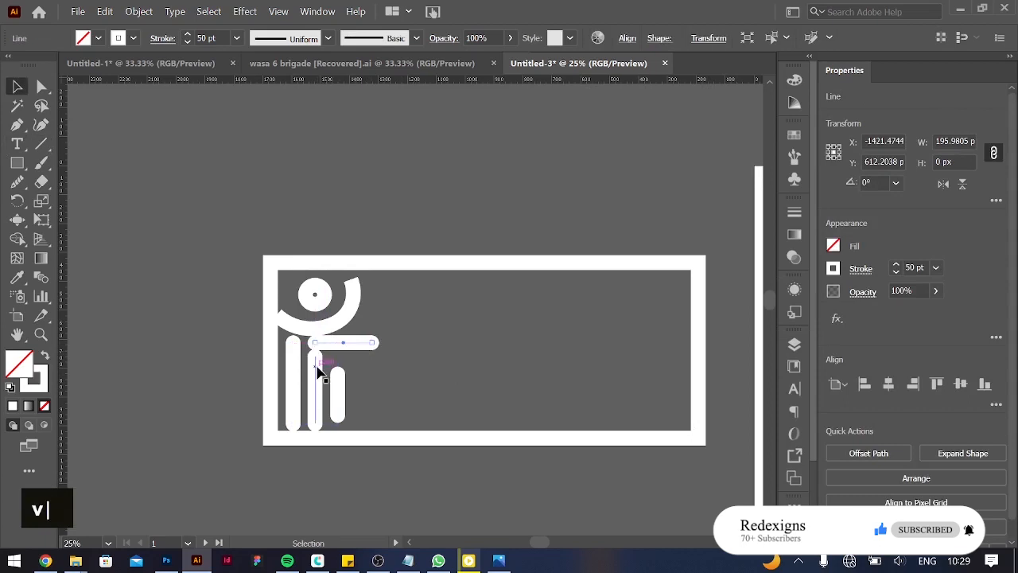
Shorten the two taller vertical lines so all three end level, and move the horizontal line to the frame's upper-right area
{"action": "left_click_drag", "start_coordinate": [317, 362], "coordinate": [318, 374]}
{"action": "left_click_drag", "start_coordinate": [283, 403], "coordinate": [305, 421]}
{"action": "left_click", "coordinate": [354, 331]}
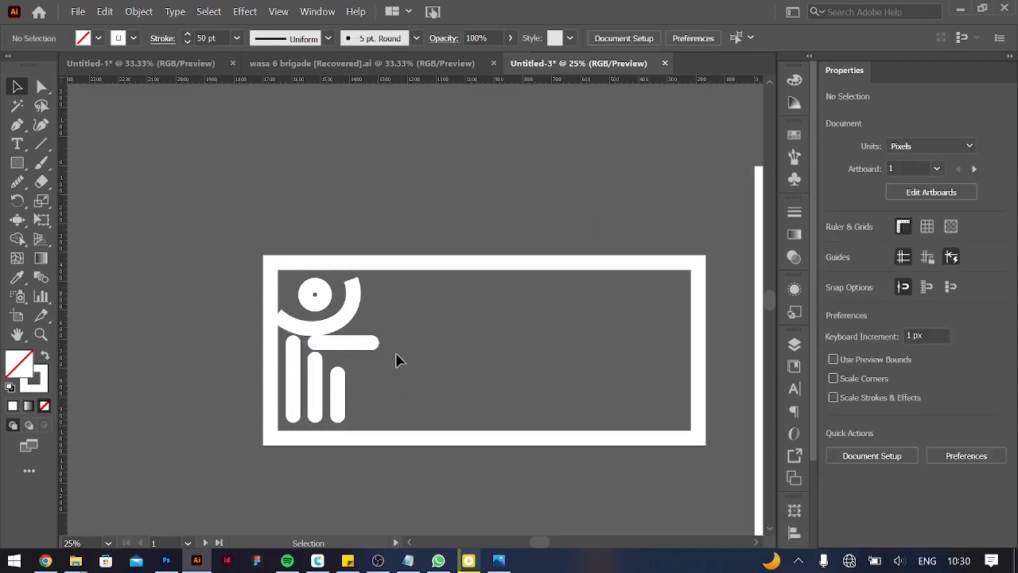
{"action": "left_click_drag", "start_coordinate": [362, 343], "coordinate": [637, 299]}
{"action": "left_click", "coordinate": [369, 385]}
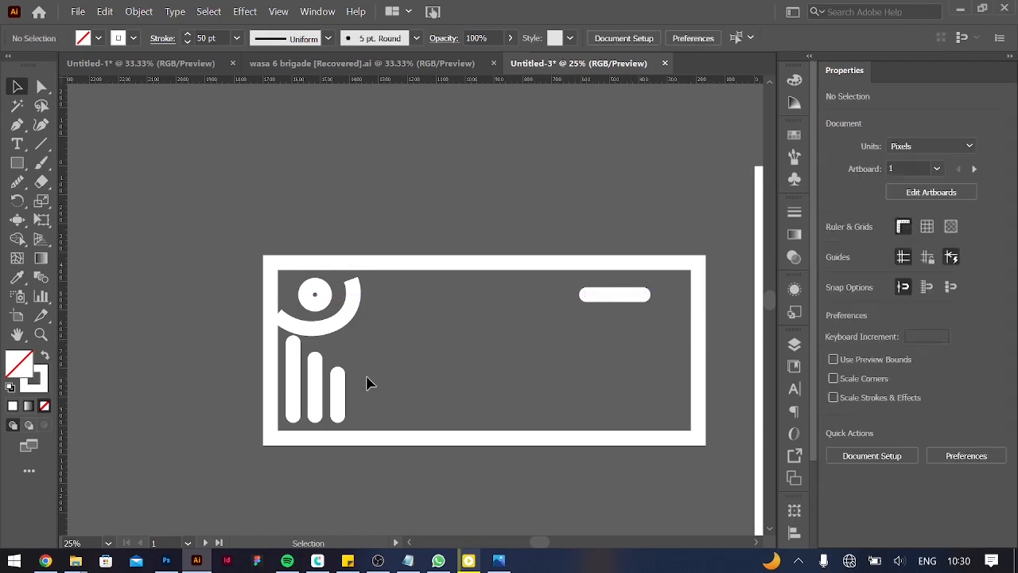
Draw a wavy curve about 778 px wide from above the middle vertical line across the frame with the Curvature tool
{"action": "key", "text": "shift+grave"}
{"action": "left_click", "coordinate": [321, 352]}
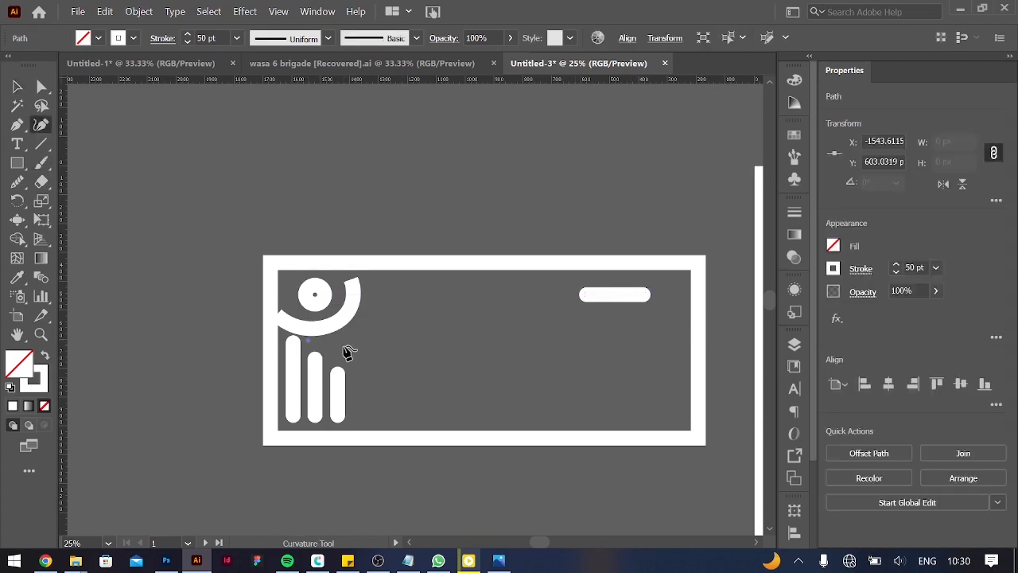
{"action": "key", "text": "ctrl+z"}
{"action": "left_click", "coordinate": [315, 344]}
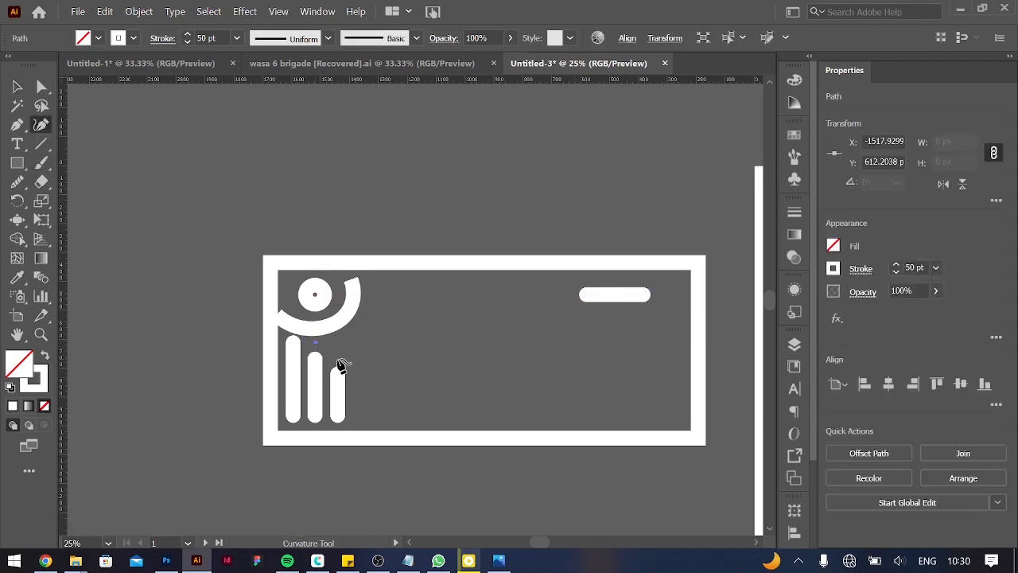
{"action": "left_click", "coordinate": [377, 349]}
{"action": "left_click", "coordinate": [459, 371]}
{"action": "left_click", "coordinate": [541, 347]}
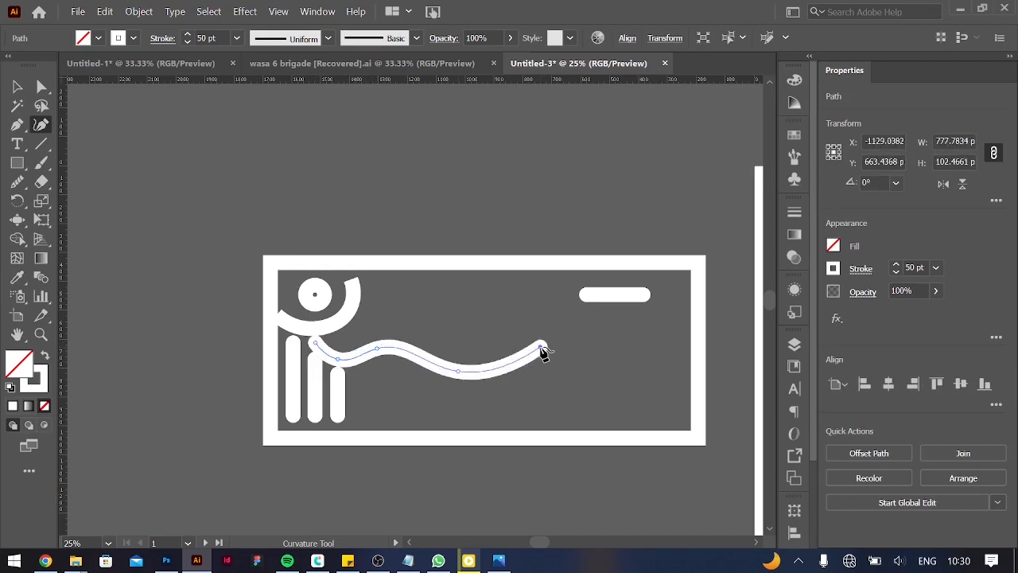
Shorten the tops of the second and third vertical lines so they clear the wavy curve
{"action": "left_click", "coordinate": [16, 87]}
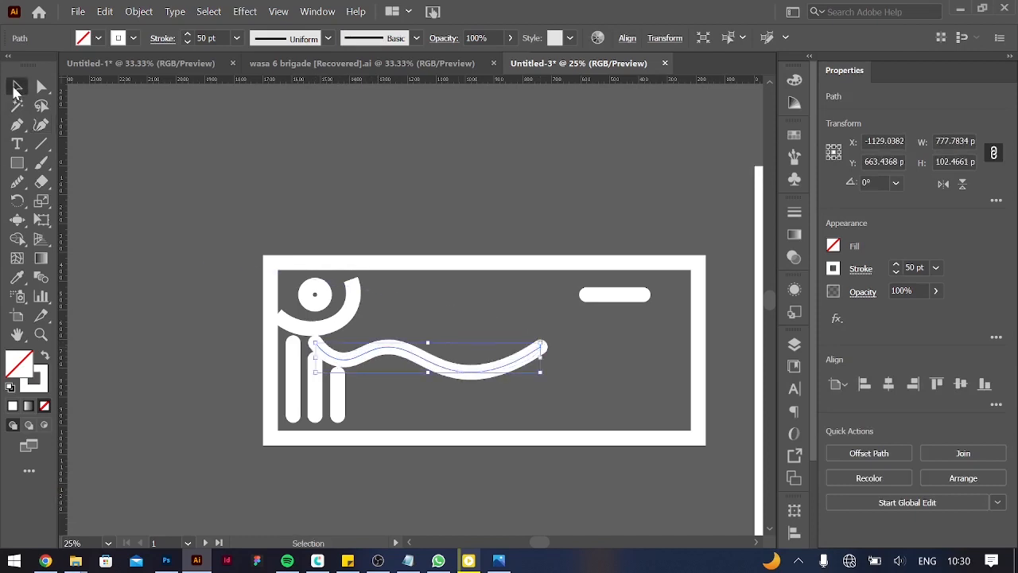
{"action": "left_click", "coordinate": [339, 397]}
{"action": "left_click_drag", "start_coordinate": [329, 367], "coordinate": [328, 368]}
{"action": "left_click", "coordinate": [579, 367]}
Draw a flat ellipse about 51 px wide and 4 px high between the arc and the wavy curve
{"action": "right_click", "coordinate": [26, 168]}
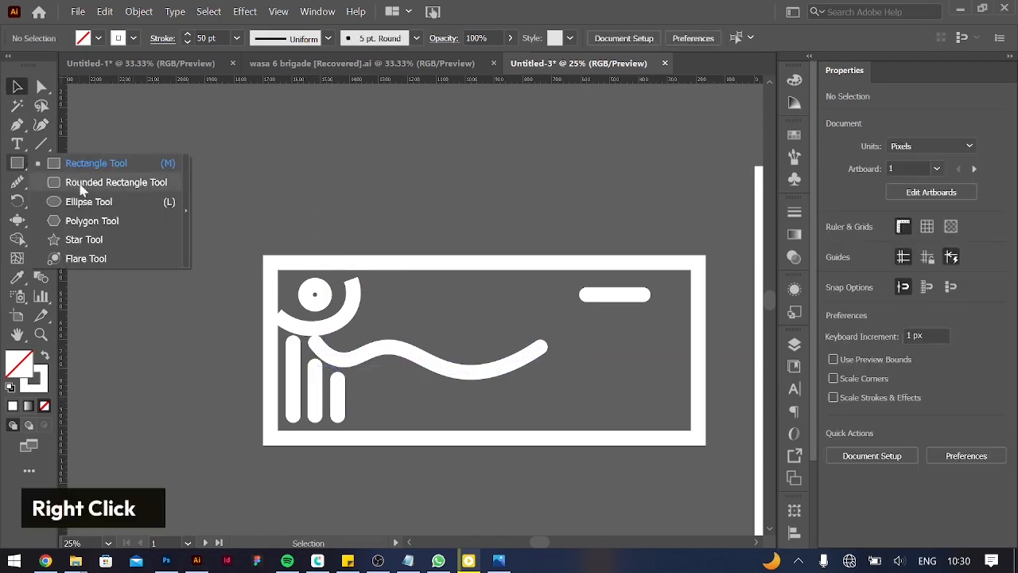
{"action": "left_click", "coordinate": [79, 199]}
{"action": "left_click_drag", "start_coordinate": [345, 340], "coordinate": [358, 340]}
{"action": "key", "text": "v"}
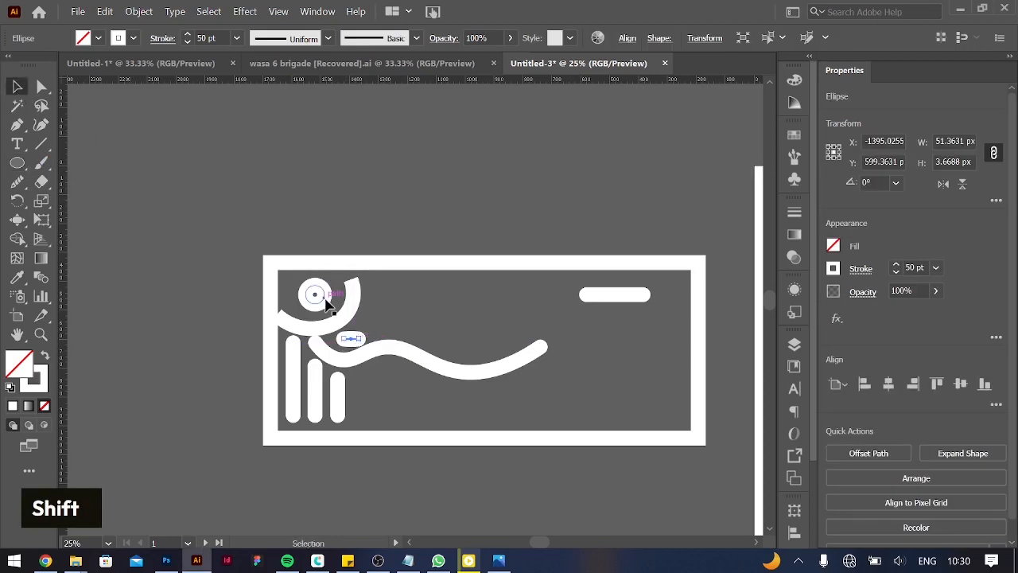
Rotate the small flat ellipse about 25° and nudge it to fit the gap between the arc and the wavy curve
{"action": "key", "text": "ctrl+equal"}
{"action": "key", "text": "ctrl+equal"}
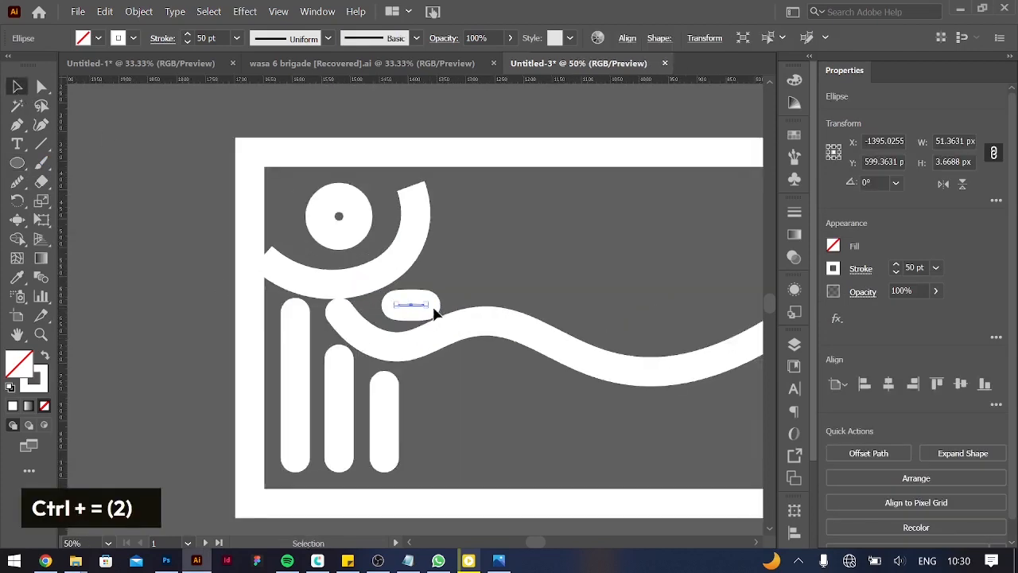
{"action": "key", "text": "ctrl+equal"}
{"action": "key", "text": "ctrl+equal"}
{"action": "key", "text": "ctrl+equal"}
{"action": "key", "text": "ctrl+equal"}
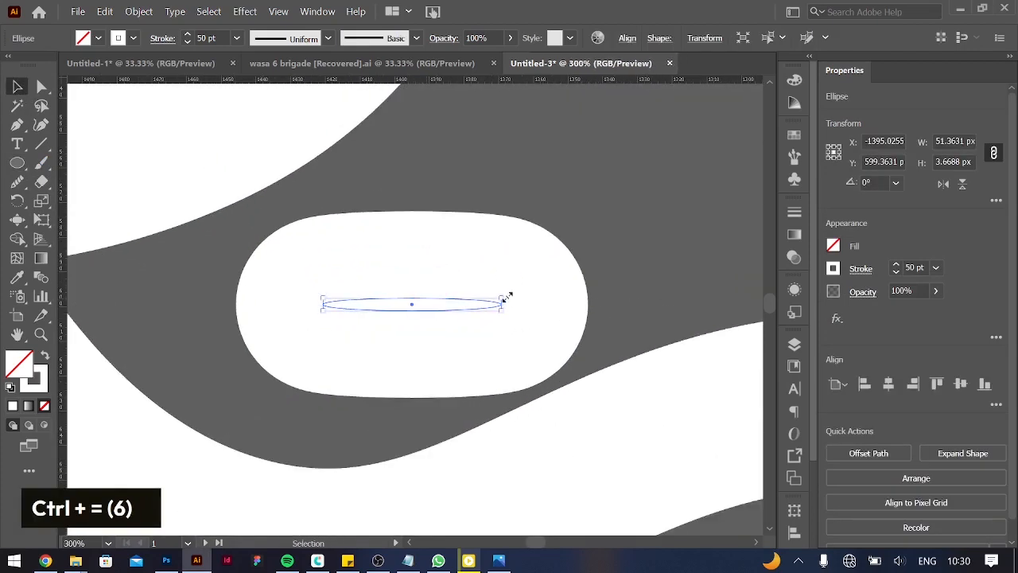
{"action": "mouse_move", "coordinate": [501, 307]}
{"action": "left_mouse_down"}
{"action": "mouse_move", "coordinate": [502, 324]}
{"action": "mouse_move", "coordinate": [509, 264]}
{"action": "left_mouse_up"}
{"action": "left_click_drag", "start_coordinate": [469, 296], "coordinate": [465, 281]}
{"action": "key", "text": "ctrl+minus"}
{"action": "key", "text": "ctrl+minus"}
{"action": "key", "text": "ctrl+minus"}
{"action": "key", "text": "ctrl+minus"}
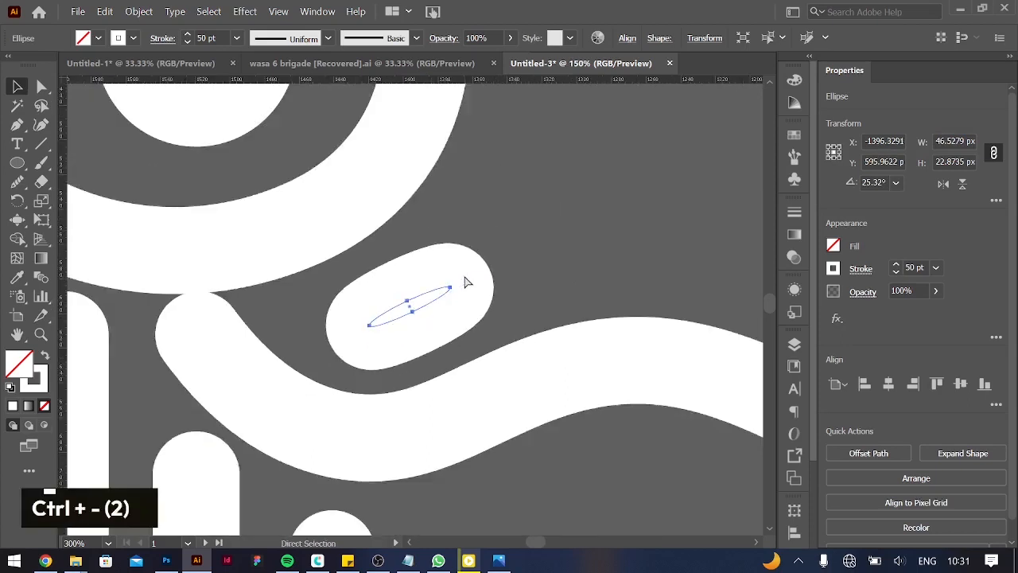
Start a curved path about 80 px tall running down beside the arc's upper end with the Curvature tool
{"action": "key", "text": "shift+grave"}
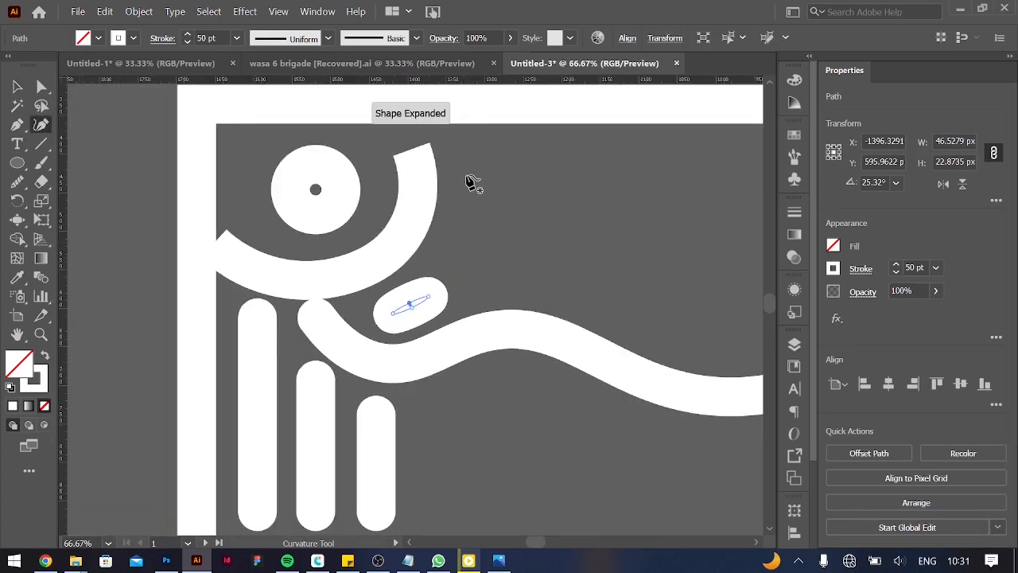
{"action": "left_click", "coordinate": [454, 148]}
{"action": "left_click", "coordinate": [459, 209]}
{"action": "key", "text": "Escape"}
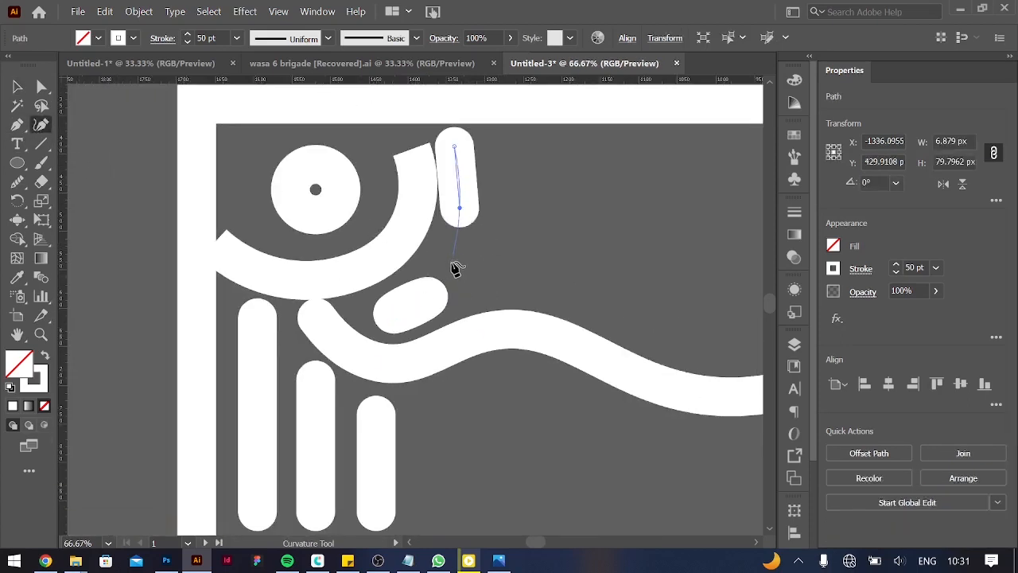
{"action": "left_click", "coordinate": [453, 257]}
{"action": "left_click", "coordinate": [497, 289]}
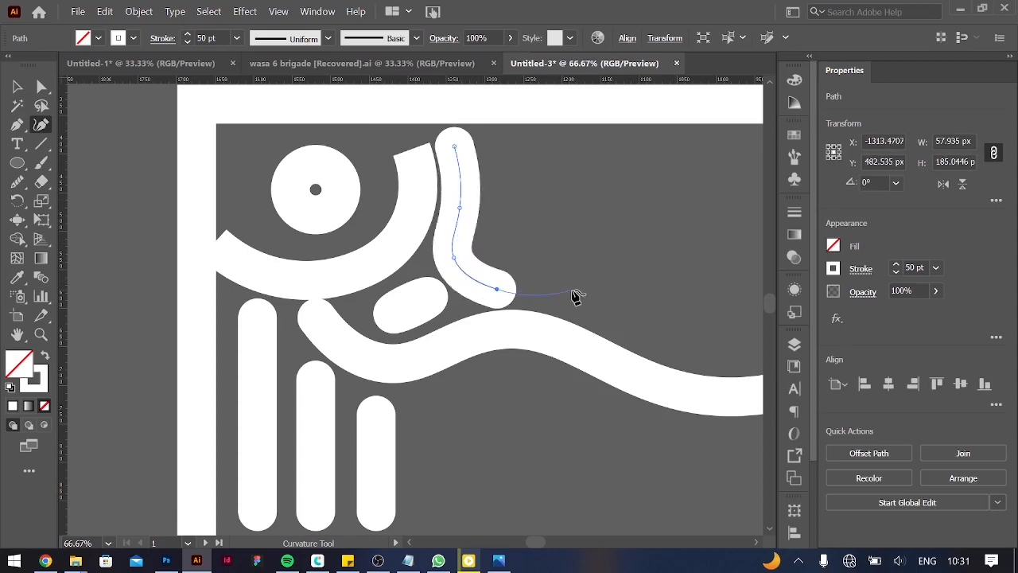
{"action": "key", "text": "ctrl+z"}
{"action": "key", "text": "ctrl+z"}
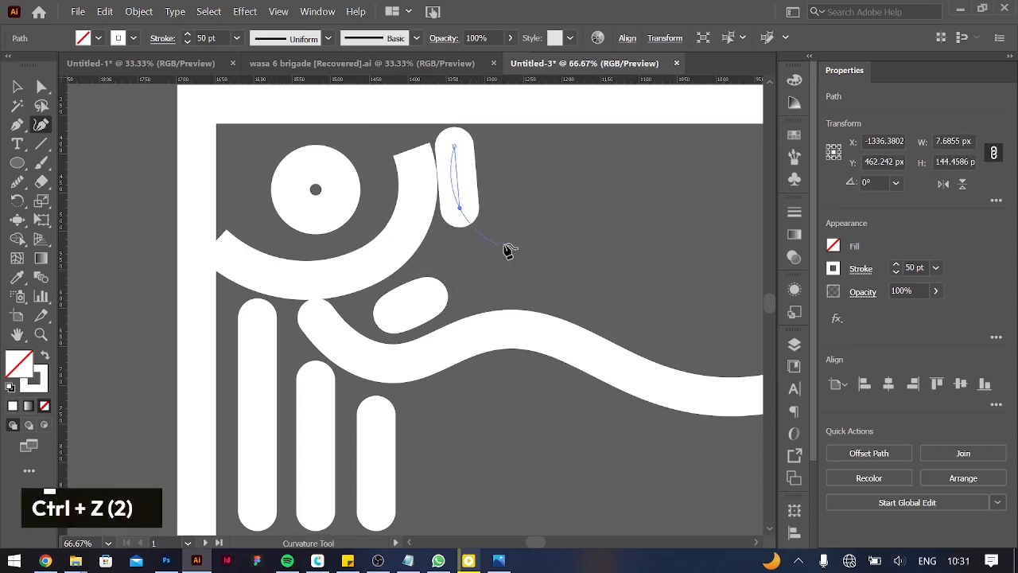
Continue the curved path above the wavy curve with a sharp dip and an upward bend, about 677 px wide overall
{"action": "left_click", "coordinate": [470, 257]}
{"action": "left_click", "coordinate": [537, 275]}
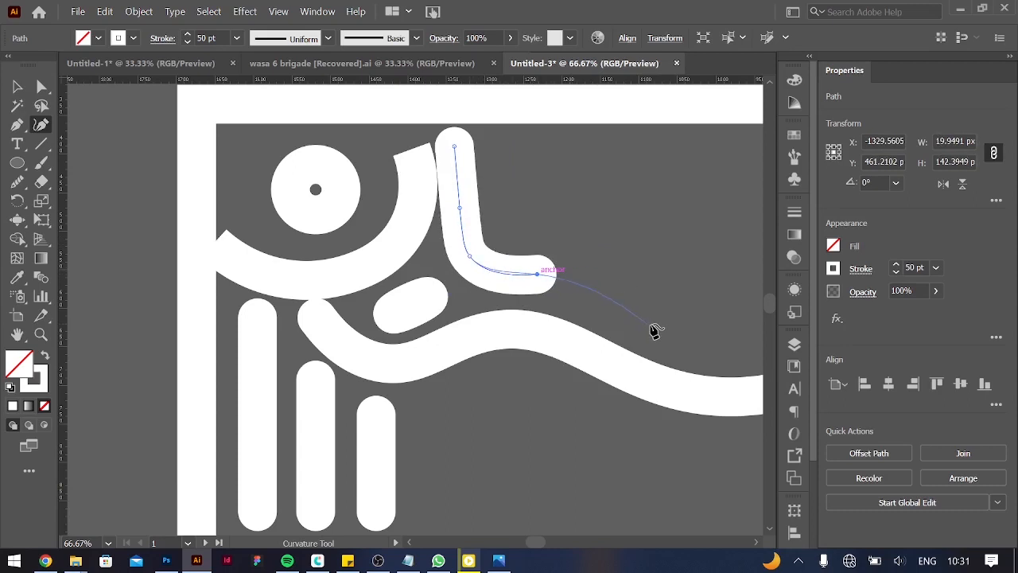
{"action": "left_click", "coordinate": [651, 324]}
{"action": "left_click", "coordinate": [623, 206]}
{"action": "left_click", "coordinate": [716, 196]}
{"action": "scroll", "coordinate": [718, 200], "scroll_direction": "right", "scroll_amount": 5}
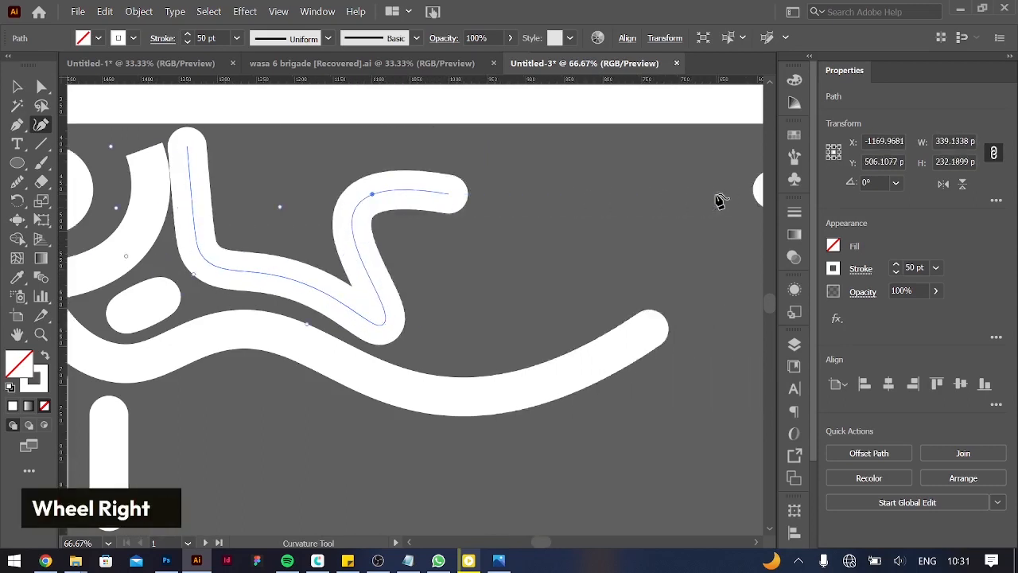
{"action": "left_click", "coordinate": [578, 247]}
{"action": "left_click", "coordinate": [670, 164]}
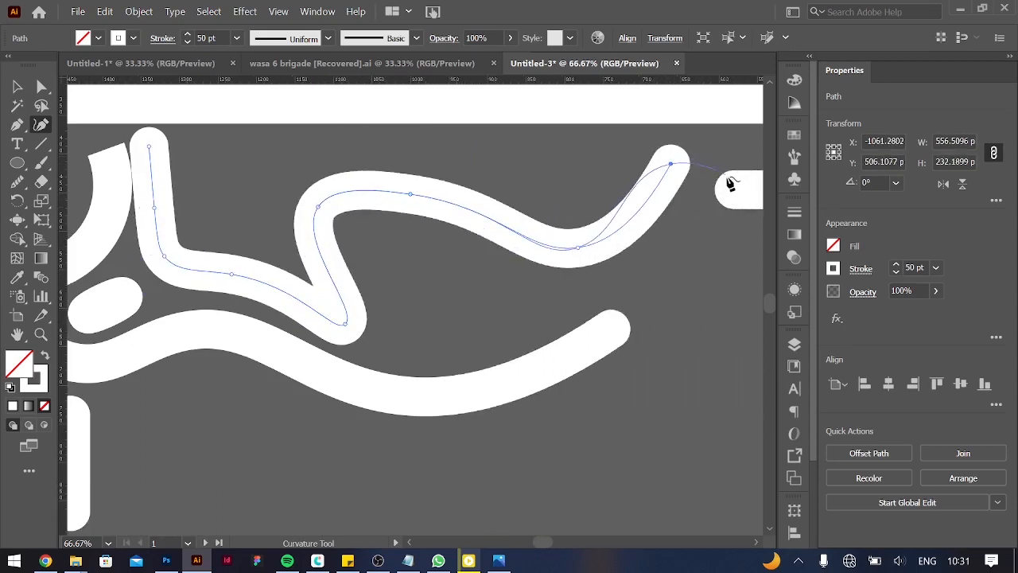
{"action": "key", "text": "v"}
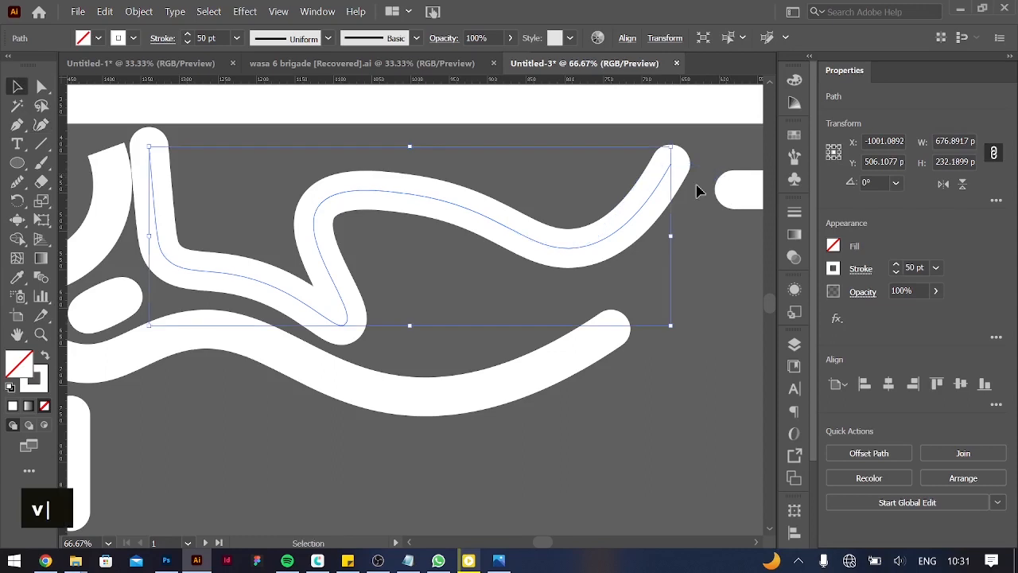
Draw a flat ellipse about 78 px wide and 9 px high under the upper curve's bend
{"action": "left_click", "coordinate": [17, 163]}
{"action": "left_click_drag", "start_coordinate": [361, 229], "coordinate": [422, 237]}
{"action": "key", "text": "v"}
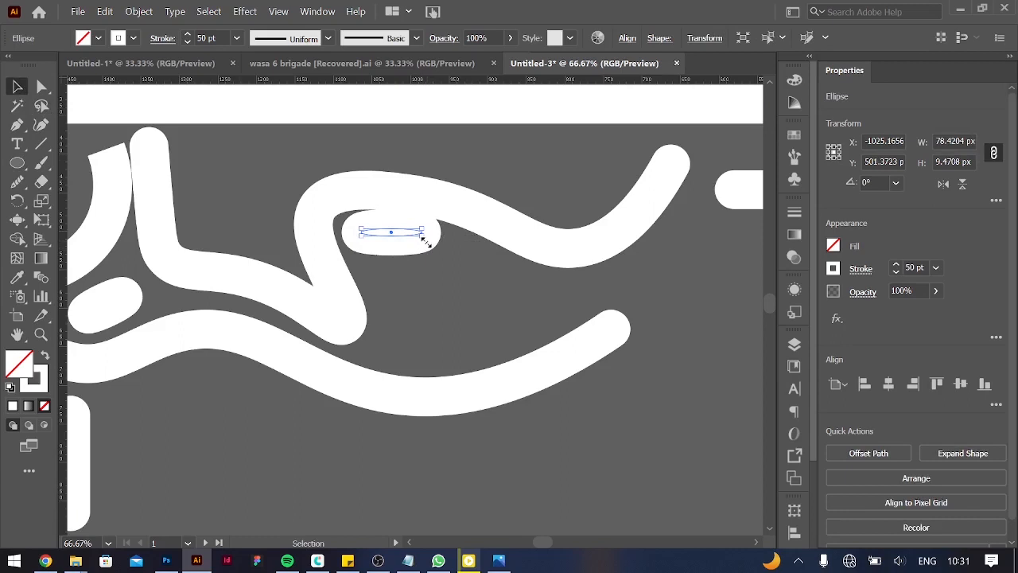
Tilt the new ellipse clockwise to follow the upper curve and move it down clear of the stroke
{"action": "key", "text": "ctrl+equal"}
{"action": "key", "text": "ctrl+equal"}
{"action": "key", "text": "ctrl+equal"}
{"action": "key", "text": "ctrl+equal"}
{"action": "key", "text": "ctrl+equal"}
{"action": "left_click_drag", "start_coordinate": [589, 303], "coordinate": [624, 356]}
{"action": "left_click", "coordinate": [568, 381]}
{"action": "left_click_drag", "start_coordinate": [537, 320], "coordinate": [535, 383]}
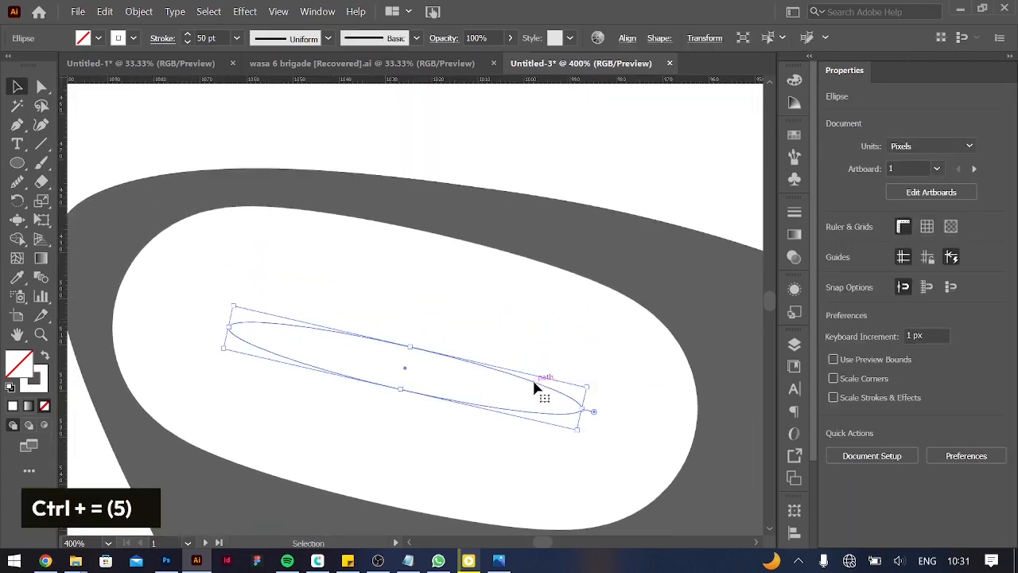
Draw a circle about 33 px in diameter below the tilted ellipse
{"action": "key", "text": "ctrl+minus"}
{"action": "key", "text": "ctrl+minus"}
{"action": "key", "text": "ctrl+minus"}
{"action": "key", "text": "ctrl+minus"}
{"action": "left_click", "coordinate": [20, 165]}
{"action": "mouse_move", "coordinate": [423, 404]}
{"action": "left_mouse_down"}
{"action": "mouse_move", "coordinate": [467, 417]}
{"action": "mouse_move", "coordinate": [447, 424]}
{"action": "left_mouse_up"}
{"action": "key", "text": "shift"}
{"action": "key", "text": "shift"}
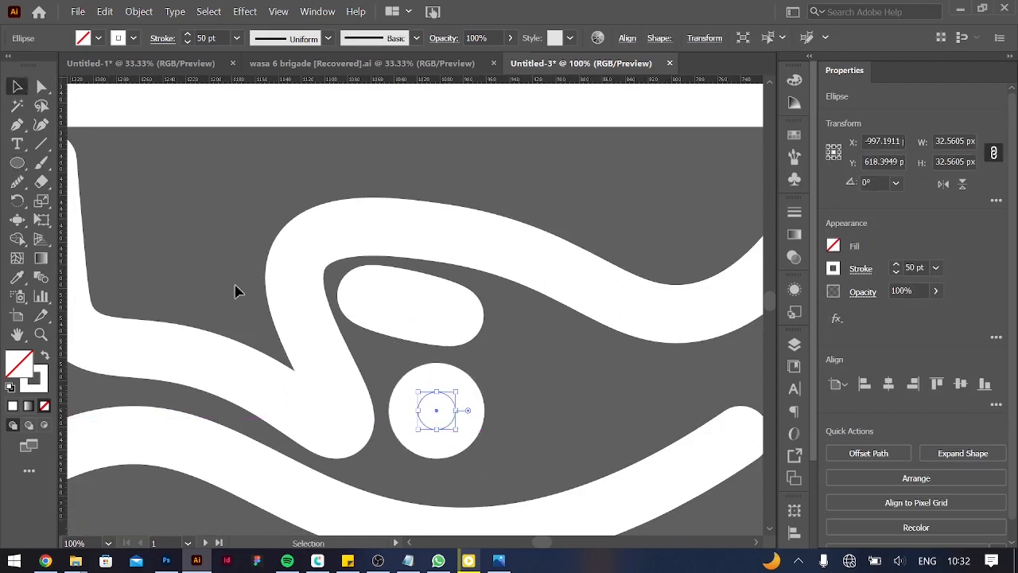
Draw a closed rounded-triangle path about 118 by 106 px beside the circle, between the two long curves
{"action": "scroll", "coordinate": [239, 262], "scroll_direction": "right", "scroll_amount": 2}
{"action": "left_click", "coordinate": [42, 124]}
{"action": "left_click", "coordinate": [348, 380]}
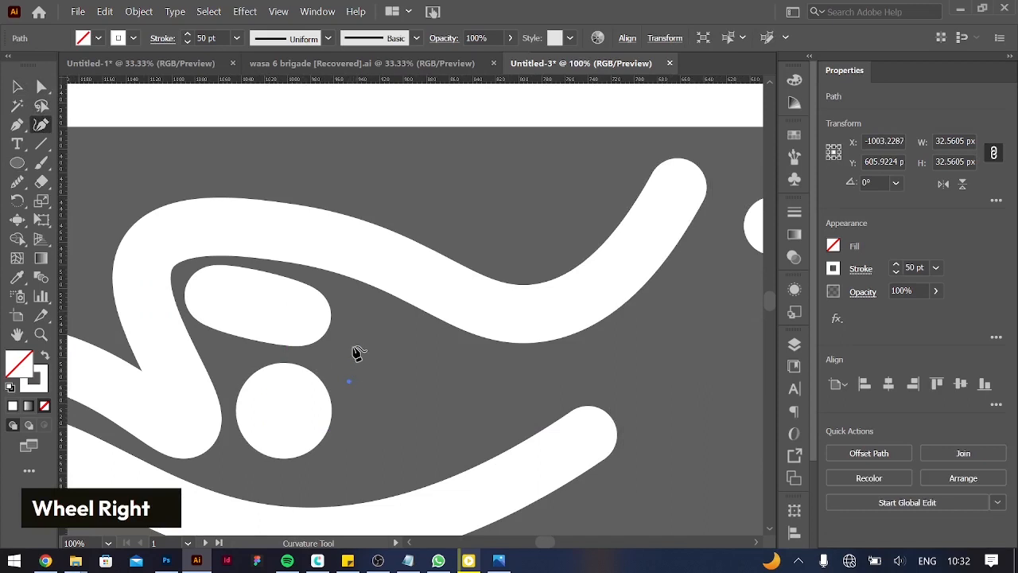
{"action": "left_click", "coordinate": [352, 346]}
{"action": "left_click", "coordinate": [413, 343]}
{"action": "left_click", "coordinate": [484, 400]}
{"action": "left_click", "coordinate": [433, 455]}
{"action": "left_click", "coordinate": [366, 443]}
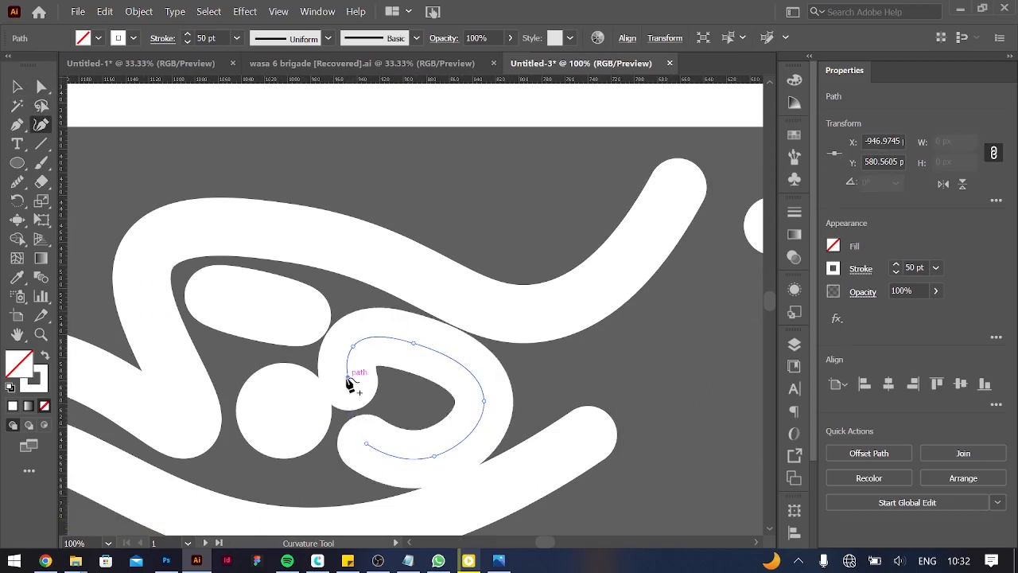
{"action": "left_click", "coordinate": [349, 380]}
{"action": "left_click", "coordinate": [348, 382]}
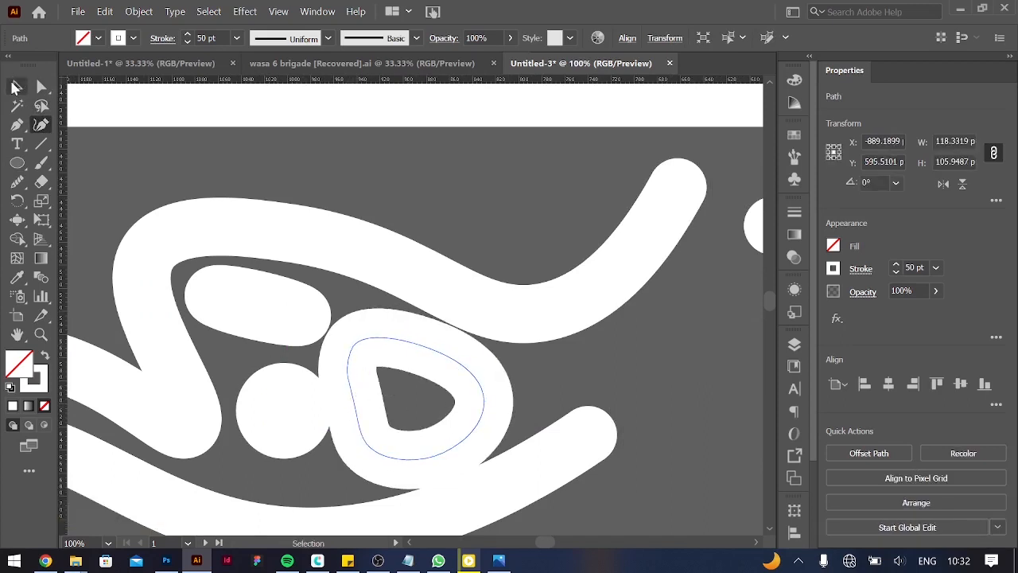
Scale the rounded-triangle shape down to about 94 by 84 px so it fits between the curves
{"action": "left_click_drag", "start_coordinate": [347, 338], "coordinate": [357, 348]}
{"action": "key", "text": "ctrl+minus"}
{"action": "key", "text": "ctrl+minus"}
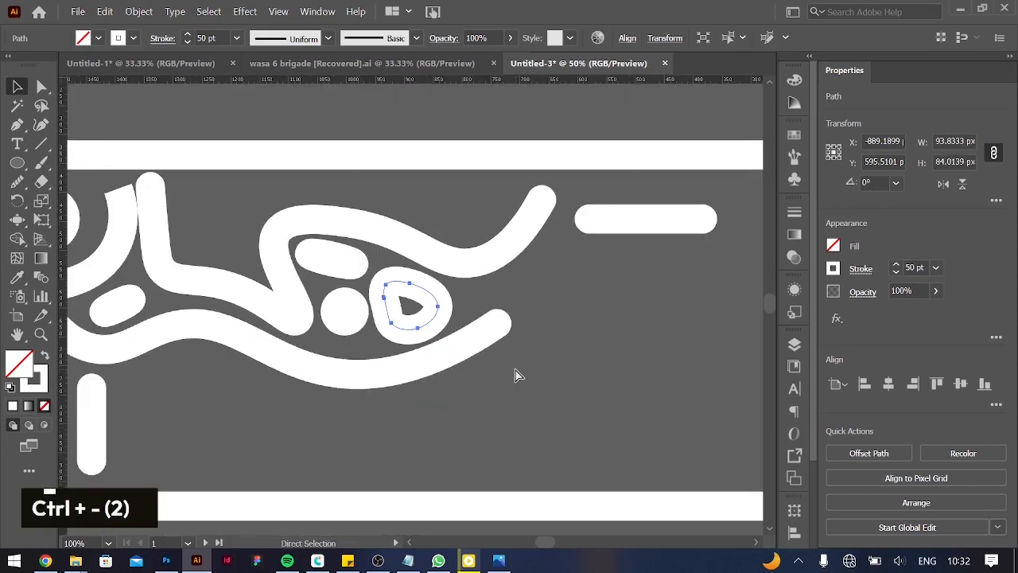
{"action": "scroll", "coordinate": [404, 336], "scroll_direction": "right", "scroll_amount": 2}
{"action": "scroll", "coordinate": [402, 336], "scroll_direction": "left", "scroll_amount": 5}
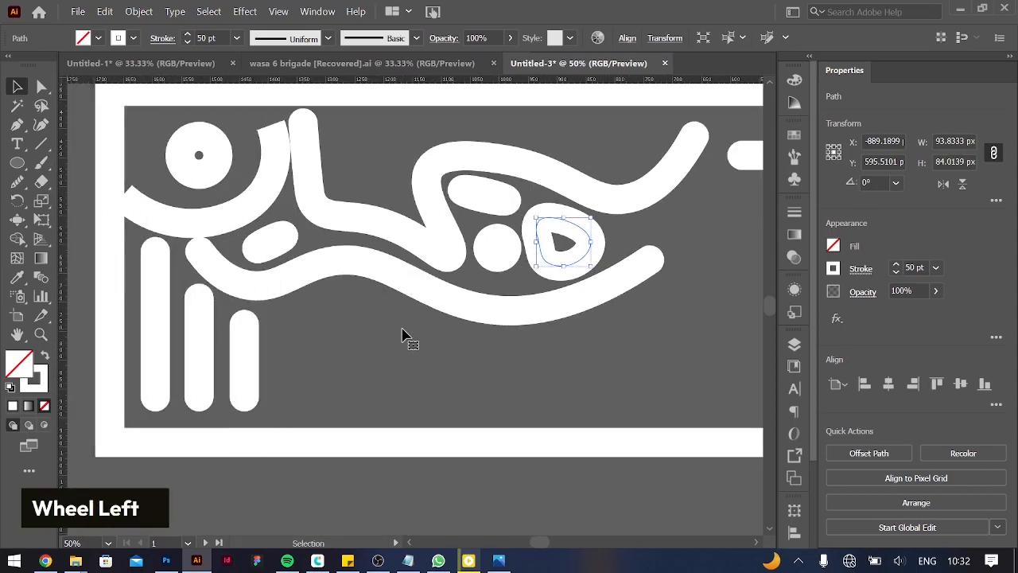
Draw a closed rounded shape with the Curvature tool in the upper hollow beside the steep stroke, and scale it down to about 92 by 107 px
{"action": "left_click", "coordinate": [408, 204]}
{"action": "left_click", "coordinate": [395, 151]}
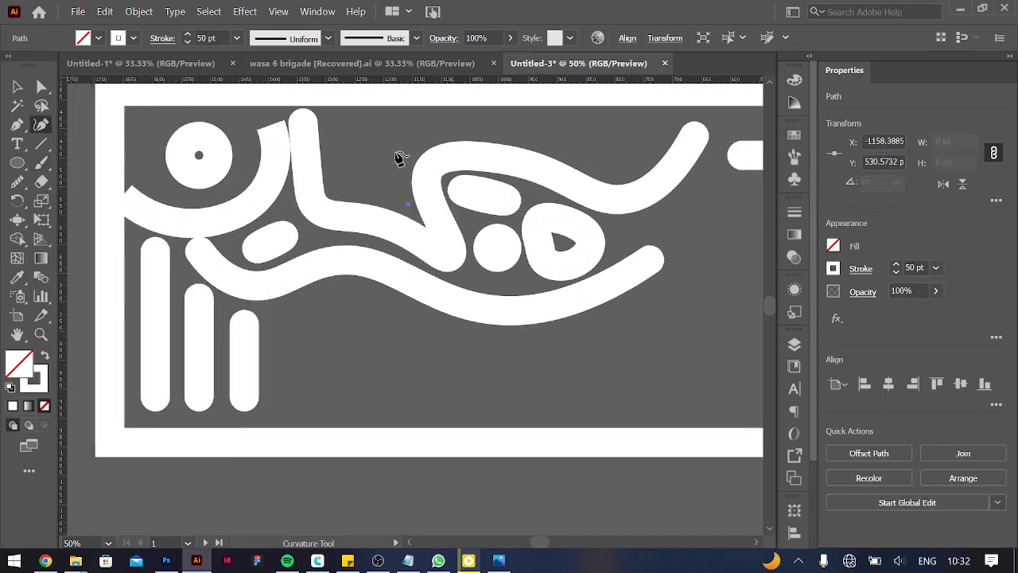
{"action": "left_click", "coordinate": [402, 119]}
{"action": "key", "text": "ctrl+z"}
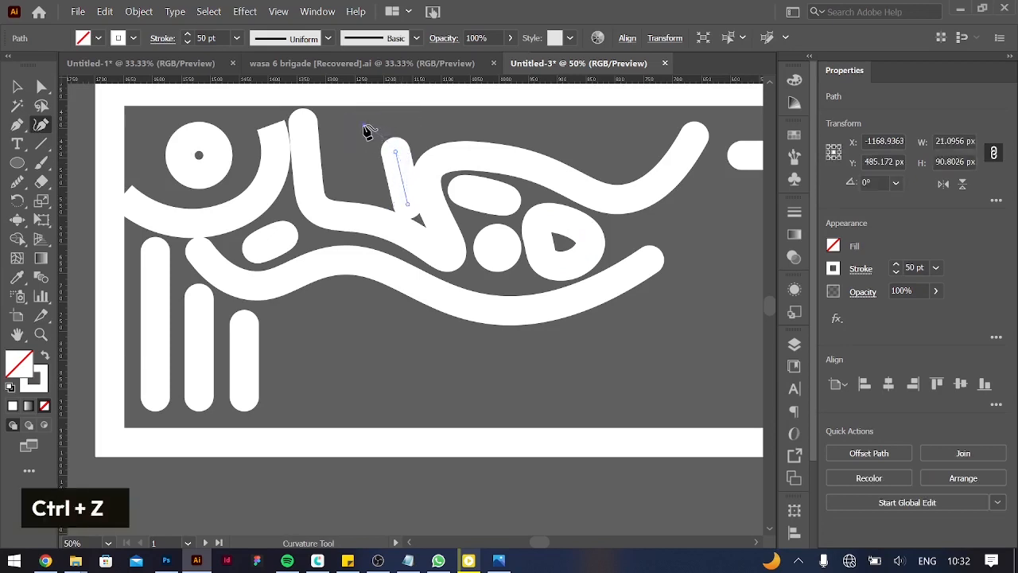
{"action": "left_click", "coordinate": [363, 125]}
{"action": "left_click", "coordinate": [335, 125]}
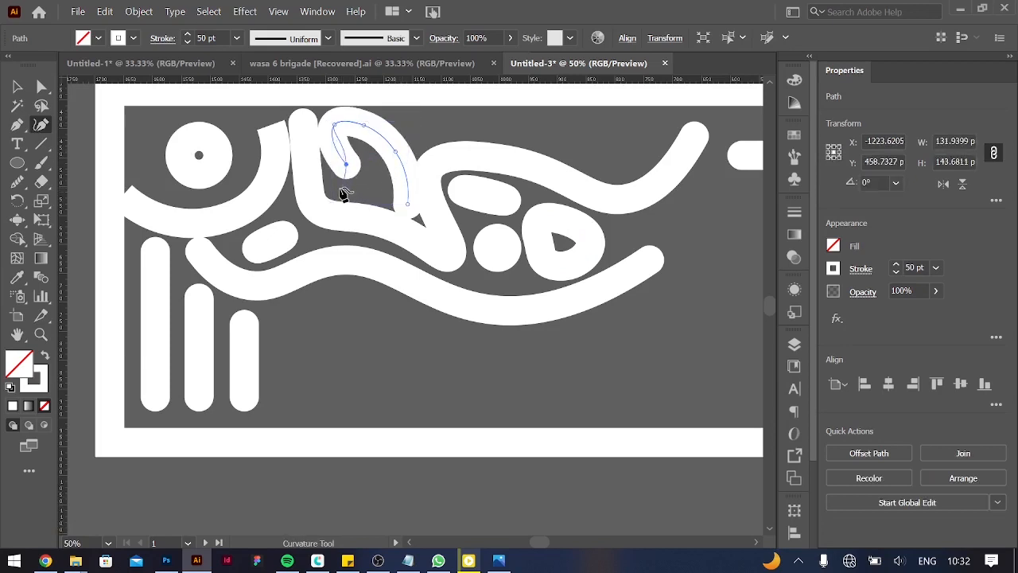
{"action": "left_click", "coordinate": [340, 188]}
{"action": "left_click", "coordinate": [408, 205]}
{"action": "left_click", "coordinate": [18, 88]}
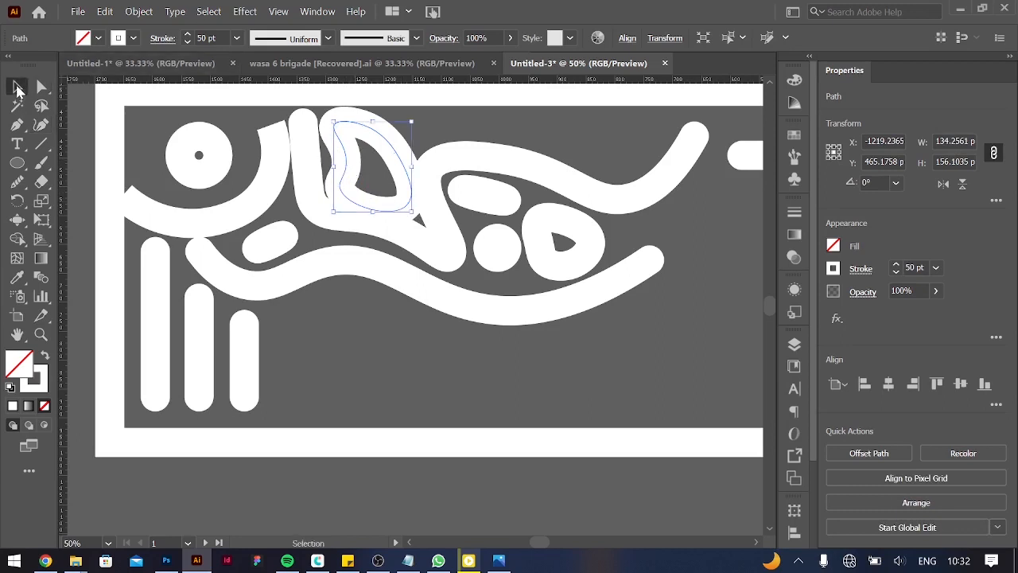
{"action": "mouse_move", "coordinate": [414, 214]}
{"action": "left_mouse_down"}
{"action": "mouse_move", "coordinate": [400, 203]}
{"action": "mouse_move", "coordinate": [392, 163]}
{"action": "left_mouse_up"}
{"action": "scroll", "coordinate": [643, 235], "scroll_direction": "right", "scroll_amount": 2}
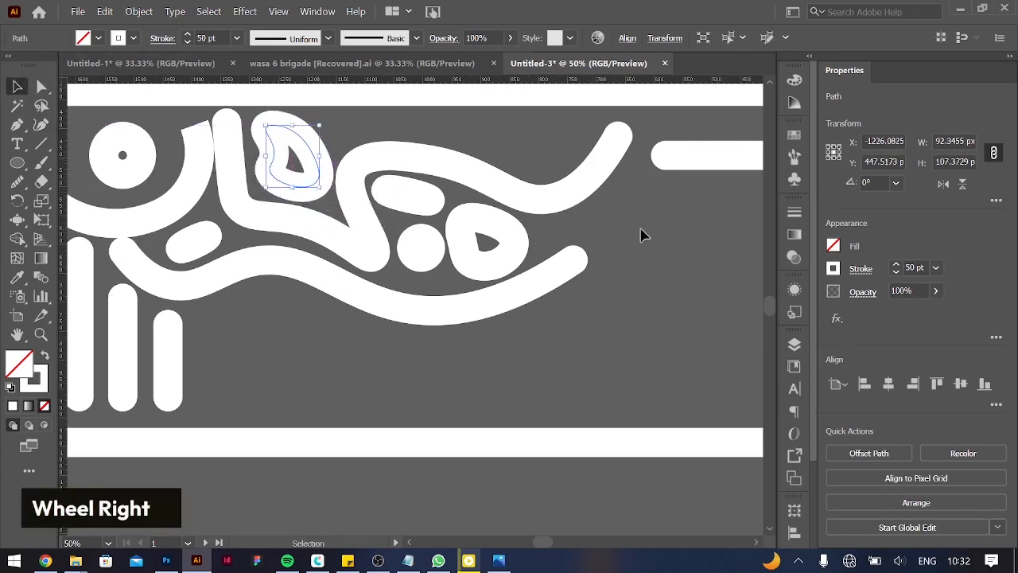
{"action": "scroll", "coordinate": [643, 234], "scroll_direction": "down", "scroll_amount": 1}
{"action": "scroll", "coordinate": [643, 235], "scroll_direction": "right", "scroll_amount": 5}
{"action": "left_click", "coordinate": [43, 126]}
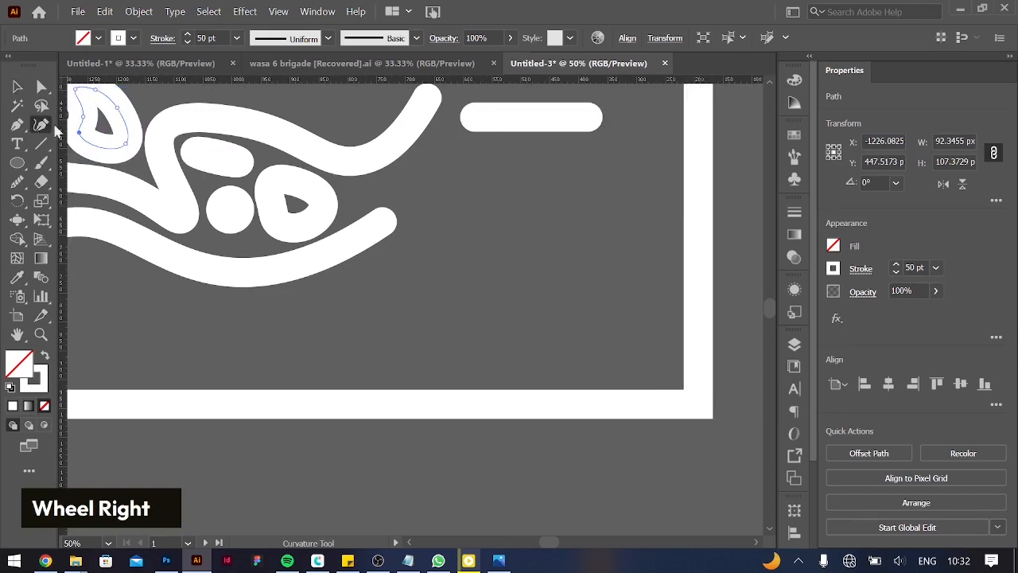
{"action": "left_click", "coordinate": [457, 140]}
{"action": "left_click", "coordinate": [660, 145]}
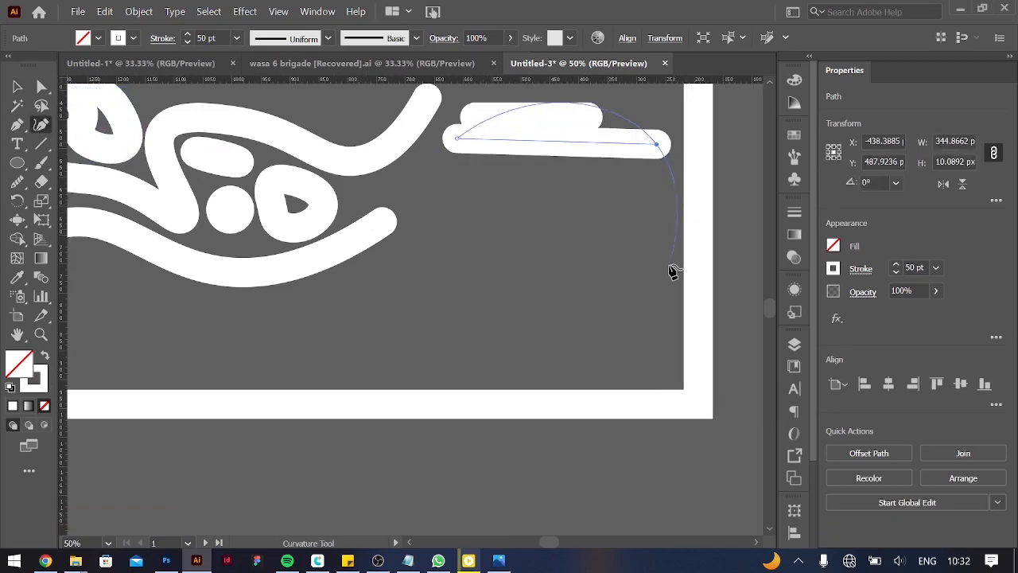
{"action": "key", "text": "ctrl+z"}
{"action": "key", "text": "ctrl+z"}
Start a long smooth path below the short horizontal bar, bending it down the frame's right side and back along its lower edge
{"action": "left_click", "coordinate": [443, 160]}
{"action": "left_click", "coordinate": [580, 162]}
{"action": "left_click", "coordinate": [658, 191]}
{"action": "left_click", "coordinate": [626, 303]}
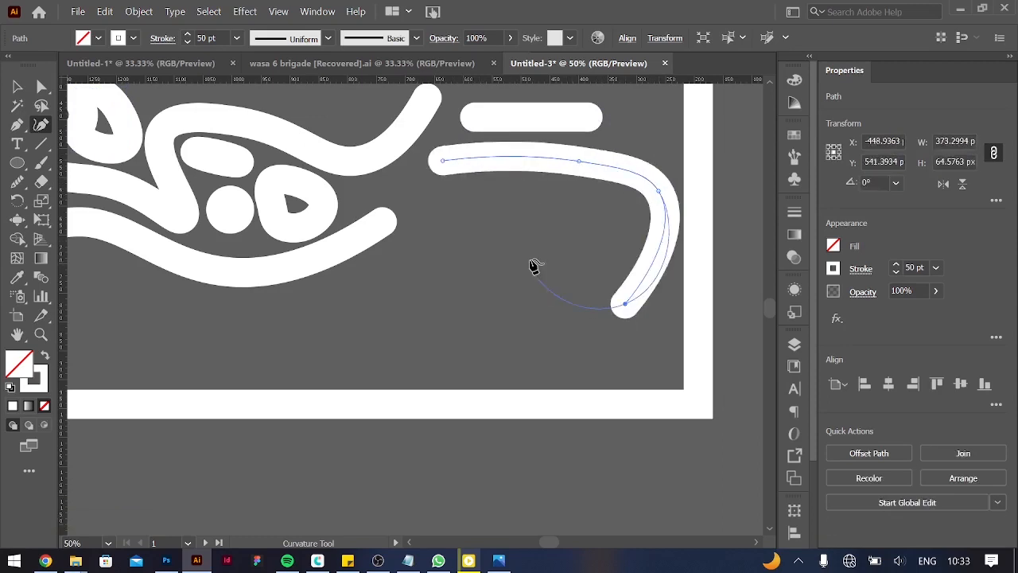
{"action": "left_click", "coordinate": [659, 359]}
{"action": "left_click", "coordinate": [505, 364]}
{"action": "left_click", "coordinate": [326, 374]}
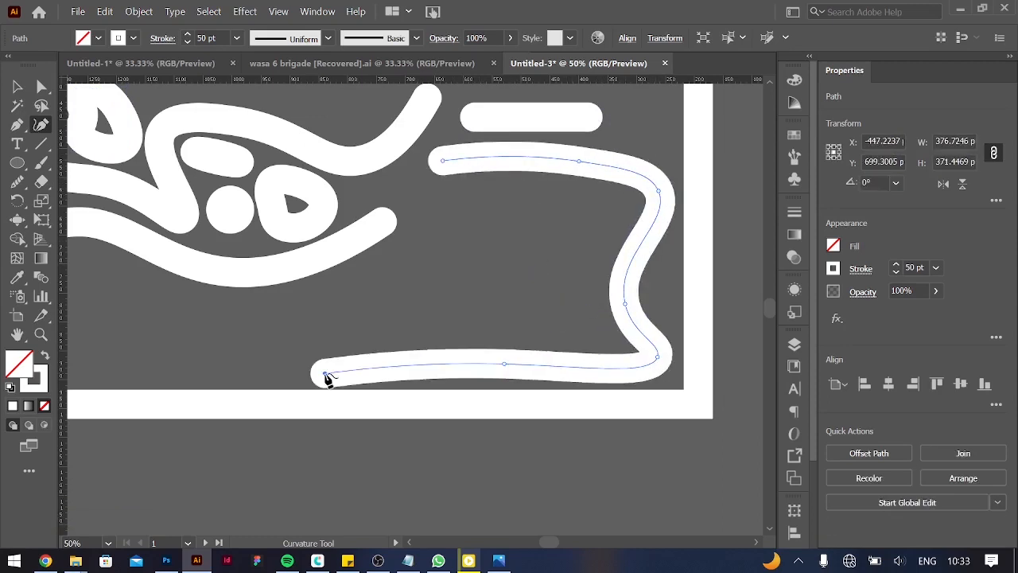
Continue the path around beside the vertical bars and back under the long wavy curve, closing it at about 1131 by 418 px
{"action": "scroll", "coordinate": [243, 364], "scroll_direction": "left", "scroll_amount": 5}
{"action": "left_click", "coordinate": [263, 365]}
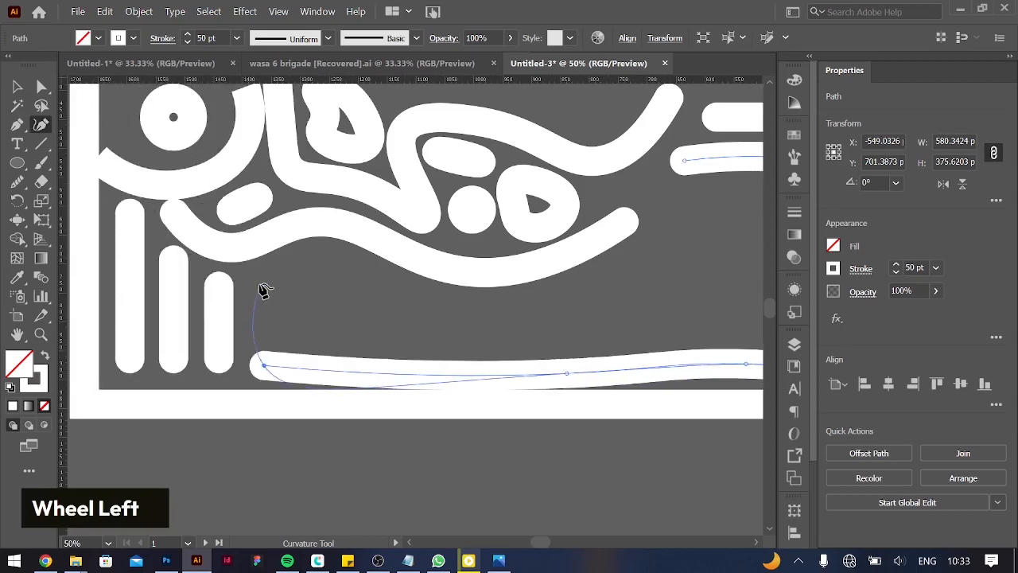
{"action": "left_click", "coordinate": [261, 276]}
{"action": "left_click", "coordinate": [338, 264]}
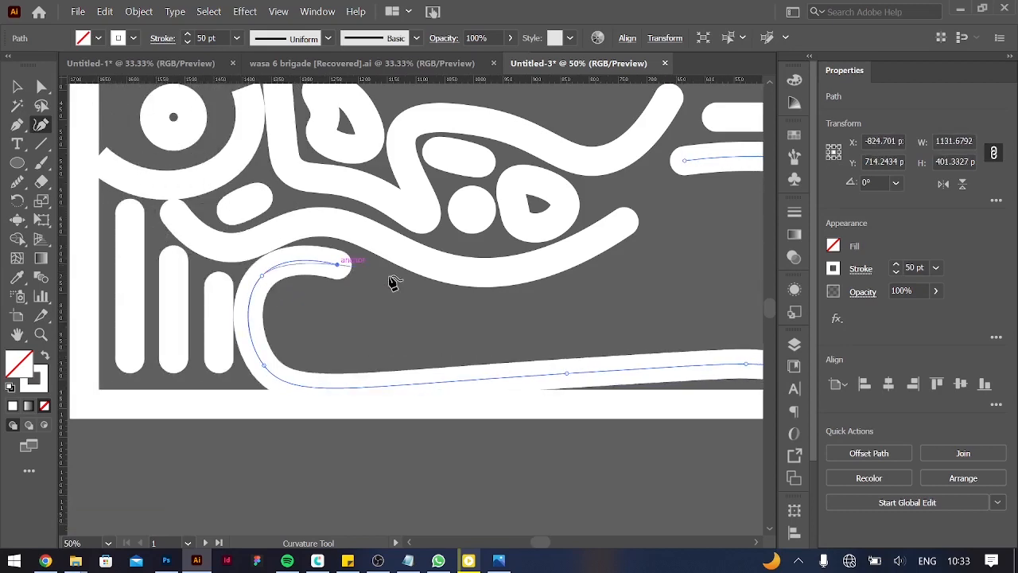
{"action": "left_click", "coordinate": [414, 316]}
{"action": "left_click", "coordinate": [610, 293]}
{"action": "scroll", "coordinate": [723, 263], "scroll_direction": "right", "scroll_amount": 5}
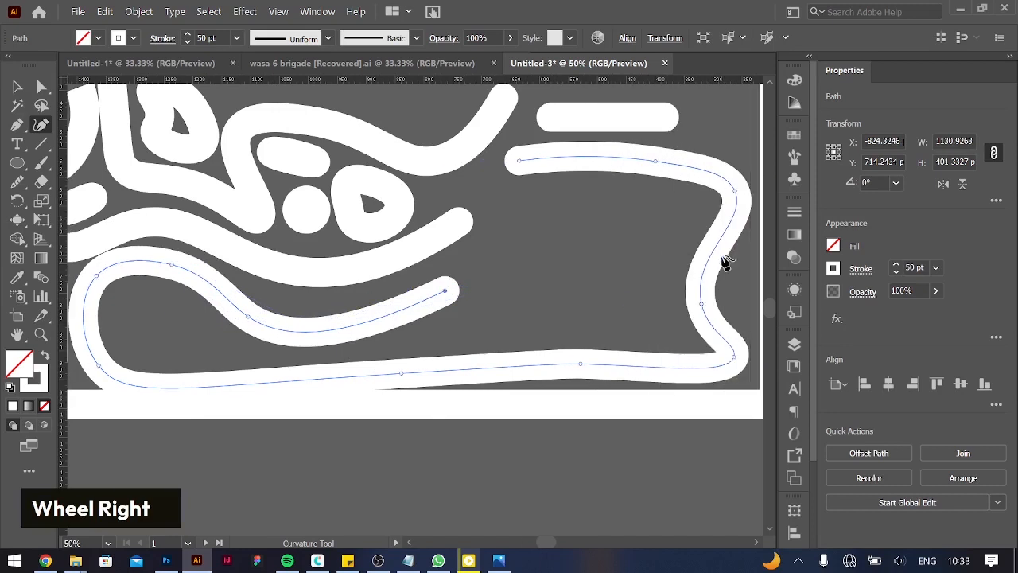
{"action": "left_click", "coordinate": [425, 221]}
{"action": "left_click", "coordinate": [443, 165]}
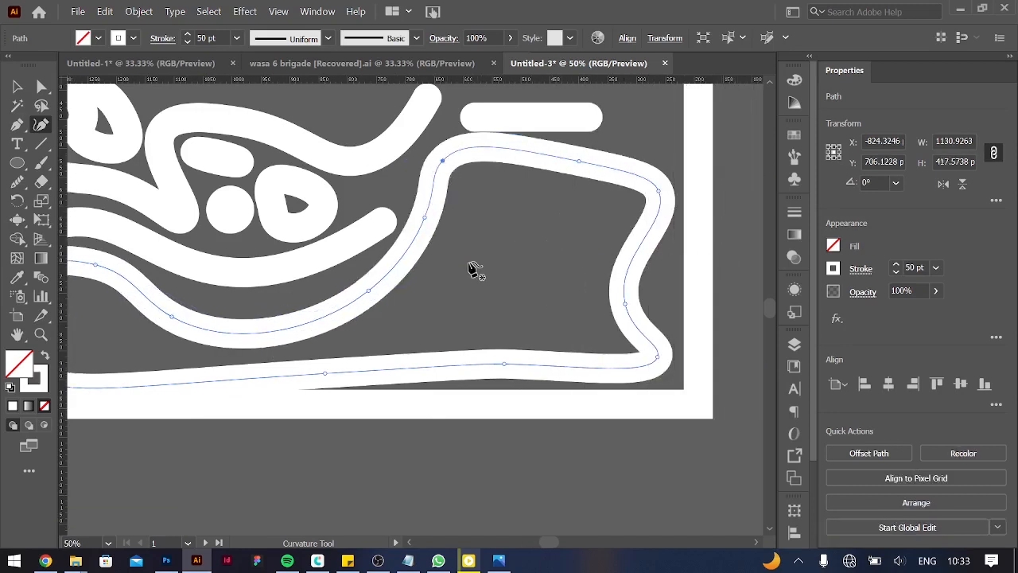
Scale the long closed path down to about 1117 by 381 px so it clears the short bar and the frame
{"action": "scroll", "coordinate": [557, 271], "scroll_direction": "up", "scroll_amount": 2}
{"action": "key", "text": "v"}
{"action": "left_click_drag", "start_coordinate": [549, 175], "coordinate": [556, 160]}
{"action": "scroll", "coordinate": [374, 336], "scroll_direction": "left", "scroll_amount": 5}
{"action": "left_click", "coordinate": [295, 316]}
{"action": "left_click_drag", "start_coordinate": [553, 437], "coordinate": [552, 419]}
{"action": "left_click_drag", "start_coordinate": [545, 355], "coordinate": [553, 360]}
{"action": "scroll", "coordinate": [555, 364], "scroll_direction": "right", "scroll_amount": 5}
{"action": "left_click_drag", "start_coordinate": [643, 314], "coordinate": [638, 316]}
Narrow the long closed path to about 1110 px from its rounded end beside the vertical bars and nudge it 3 px down
{"action": "scroll", "coordinate": [95, 363], "scroll_direction": "left", "scroll_amount": 4}
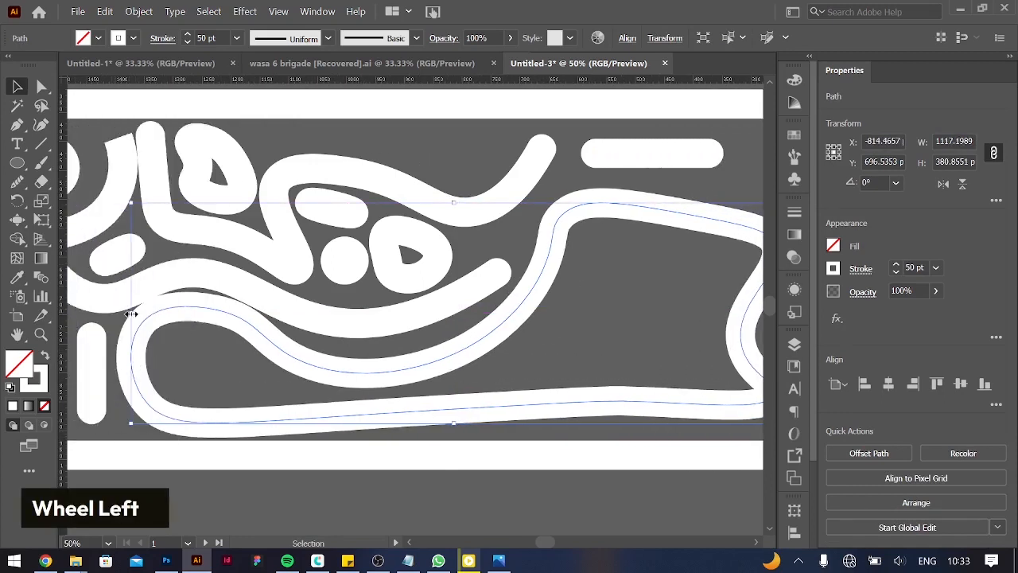
{"action": "left_click_drag", "start_coordinate": [131, 314], "coordinate": [136, 314]}
{"action": "key", "text": "Down"}
{"action": "key", "text": "Down"}
{"action": "key", "text": "Down"}
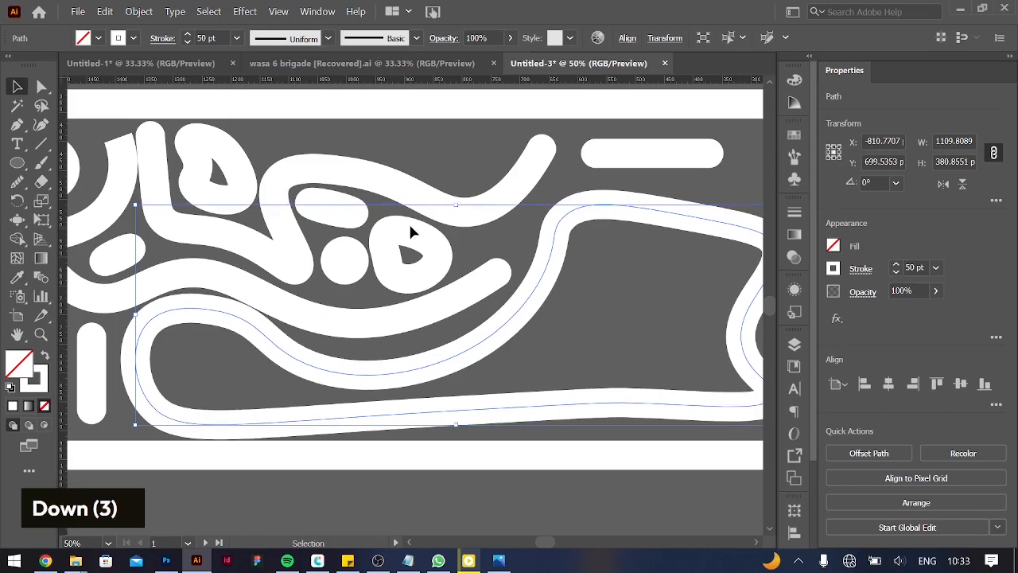
Reduce the long closed path's height to about 372 px and nudge it slightly down
{"action": "mouse_move", "coordinate": [456, 424]}
{"action": "left_mouse_down"}
{"action": "mouse_move", "coordinate": [457, 409]}
{"action": "mouse_move", "coordinate": [458, 419]}
{"action": "left_mouse_up"}
{"action": "key", "text": "Down"}
{"action": "key", "text": "Down"}
{"action": "key", "text": "Down"}
{"action": "key", "text": "Down"}
{"action": "key", "text": "Down"}
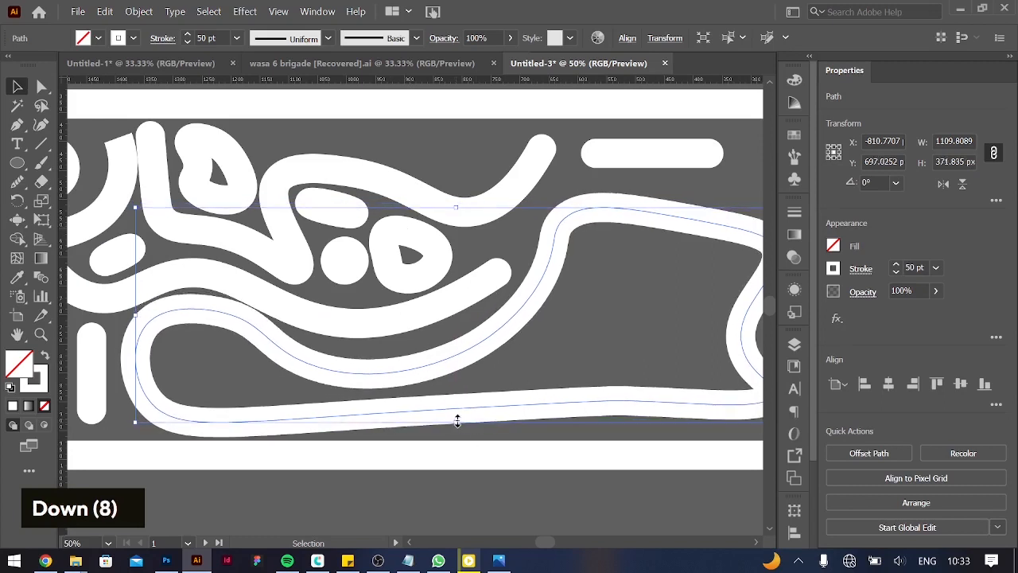
Nudge the long closed path about 6 px toward the vertical bars and deselect it
{"action": "key", "text": "Left"}
{"action": "key", "text": "Left"}
{"action": "key", "text": "Left"}
{"action": "key", "text": "Left"}
{"action": "key", "text": "Left"}
{"action": "key", "text": "Left"}
{"action": "scroll", "coordinate": [457, 422], "scroll_direction": "right", "scroll_amount": 3}
{"action": "scroll", "coordinate": [457, 424], "scroll_direction": "left", "scroll_amount": 1}
{"action": "left_click", "coordinate": [457, 424]}
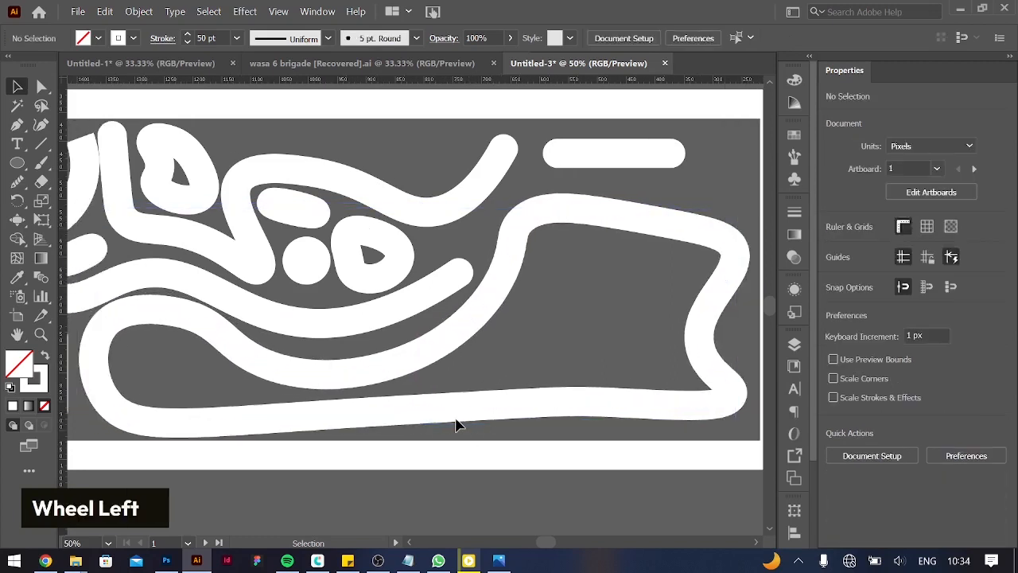
Draw a hexagon about 53 by 60 px inside the long closed path, just below its raised corner
{"action": "left_click", "coordinate": [16, 163]}
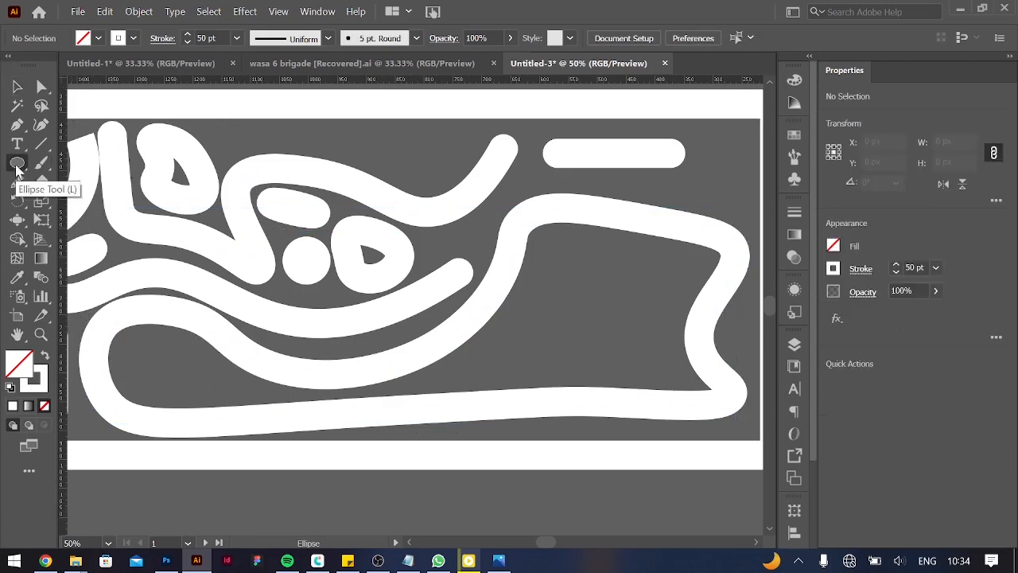
{"action": "right_click", "coordinate": [16, 167]}
{"action": "left_click", "coordinate": [91, 218]}
{"action": "left_click_drag", "start_coordinate": [557, 245], "coordinate": [575, 277]}
{"action": "key", "text": "v"}
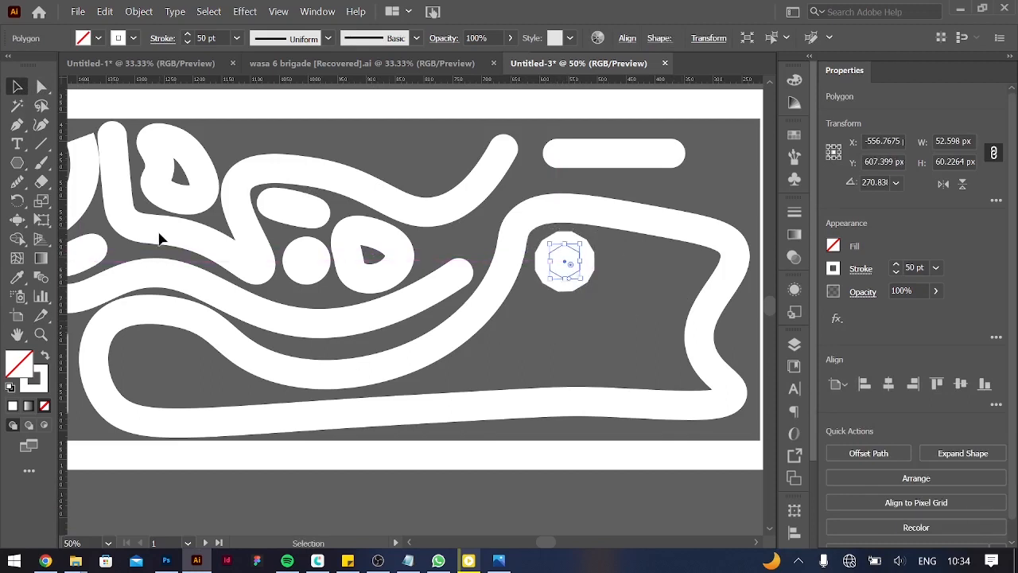
Draw a closed six-point angular shape with straight Pen segments beside the hexagon, following the pinched end of the long closed path
{"action": "left_click", "coordinate": [17, 126]}
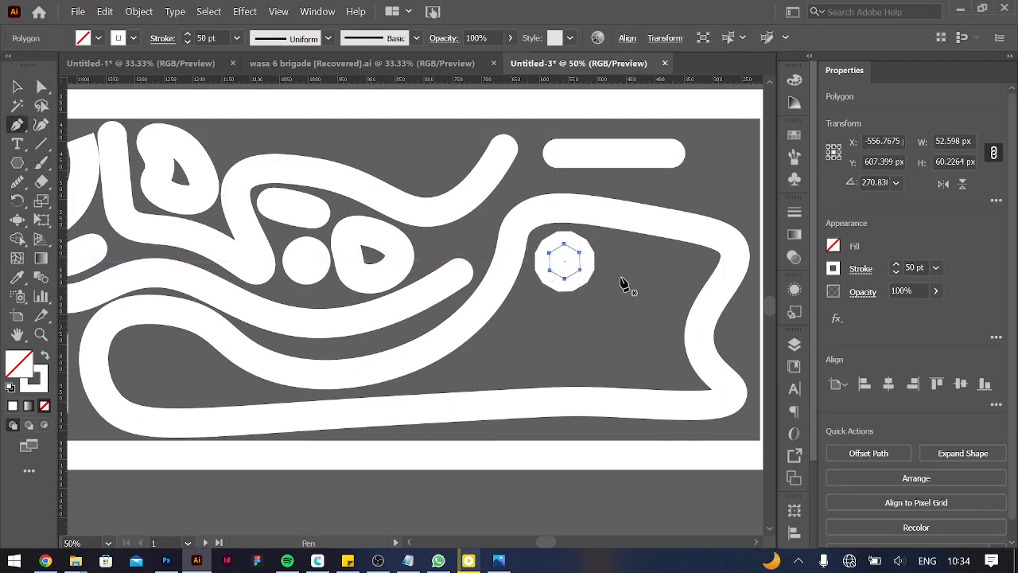
{"action": "left_click", "coordinate": [617, 249]}
{"action": "left_click", "coordinate": [689, 264]}
{"action": "left_click", "coordinate": [658, 317]}
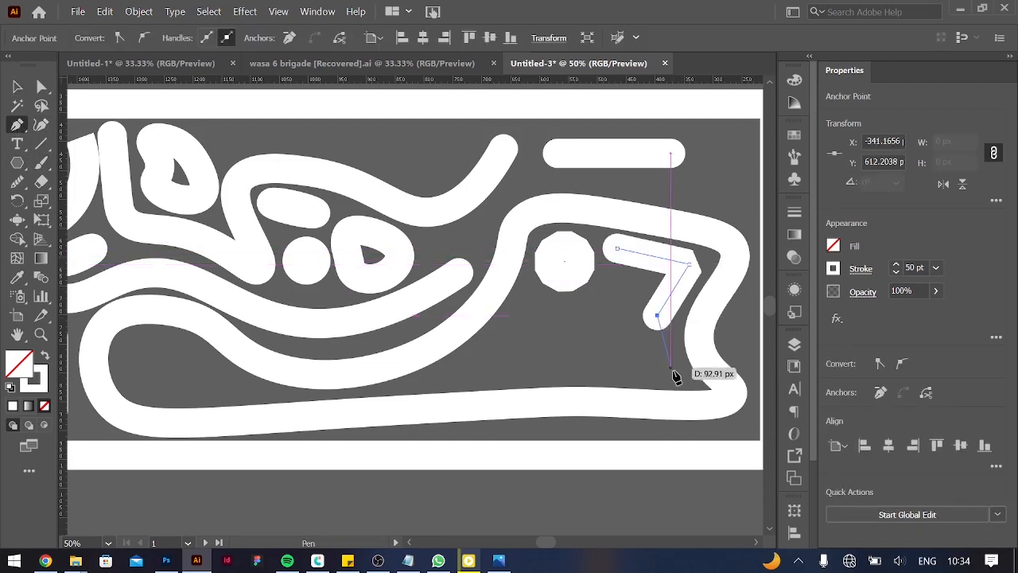
{"action": "left_click", "coordinate": [674, 372]}
{"action": "left_click", "coordinate": [544, 367]}
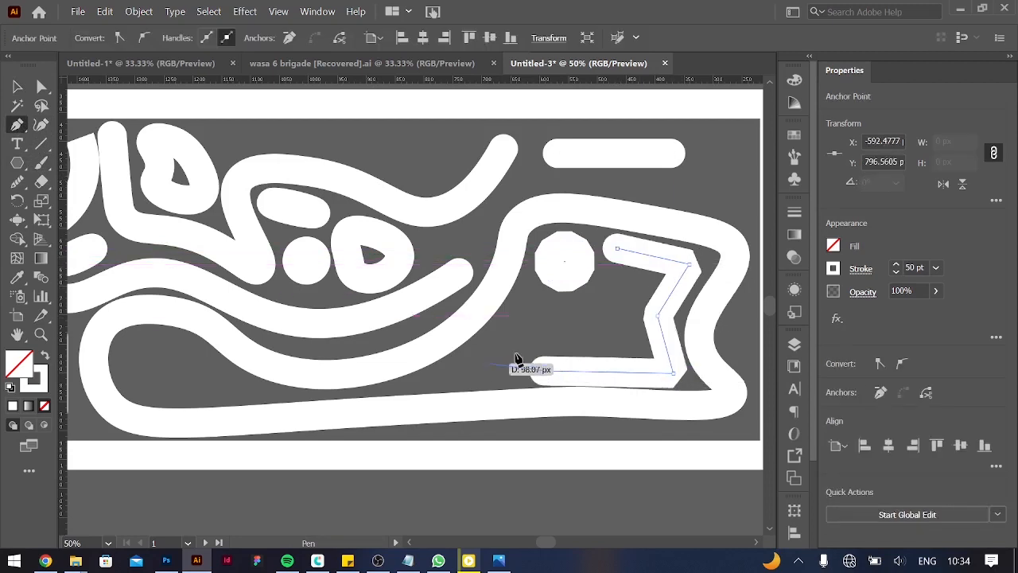
{"action": "left_click", "coordinate": [614, 336]}
{"action": "left_click", "coordinate": [618, 249]}
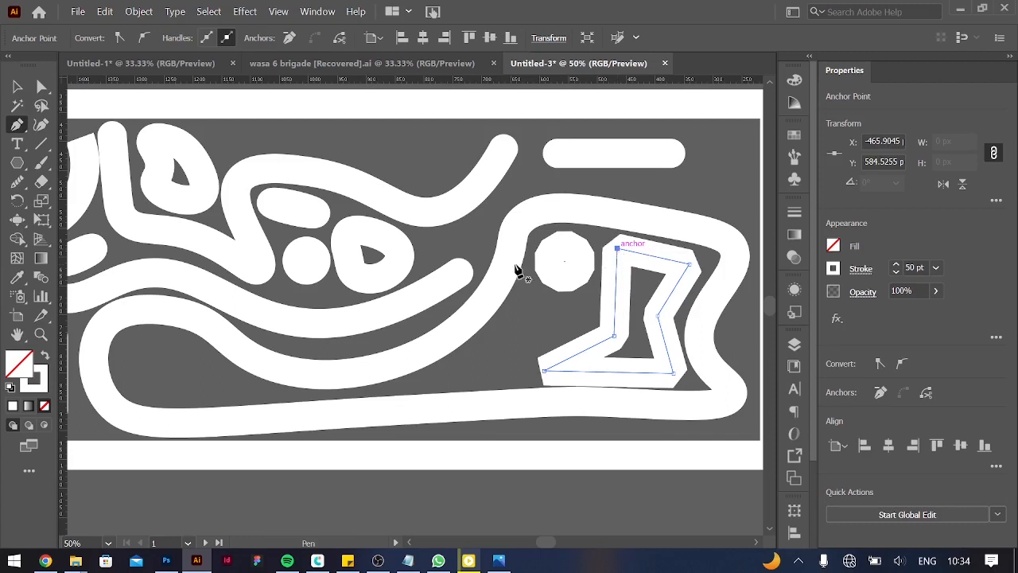
Give the angular shape's stroke a Round Join at its corners and deselect it
{"action": "left_click", "coordinate": [861, 268]}
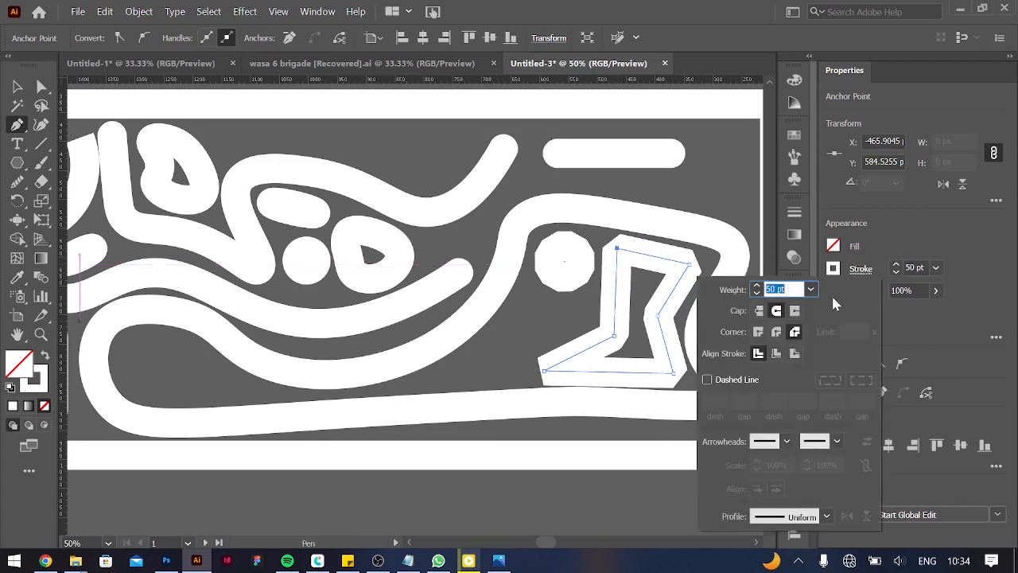
{"action": "left_click", "coordinate": [776, 332]}
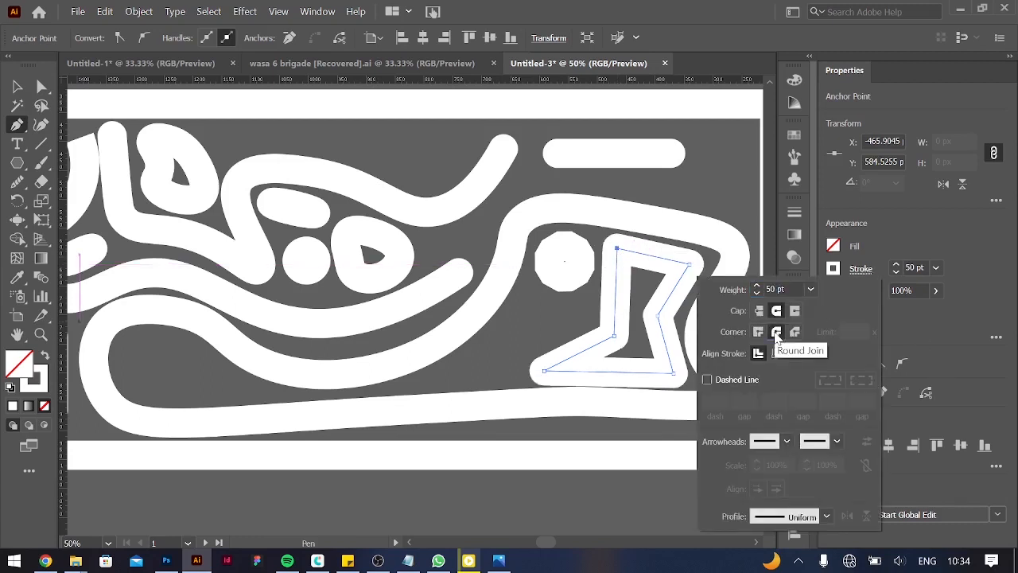
{"action": "left_click", "coordinate": [562, 69]}
Draw a closed Pen triangle below the hexagon, in the gap between the long curve and the angular shape
{"action": "left_click", "coordinate": [524, 290]}
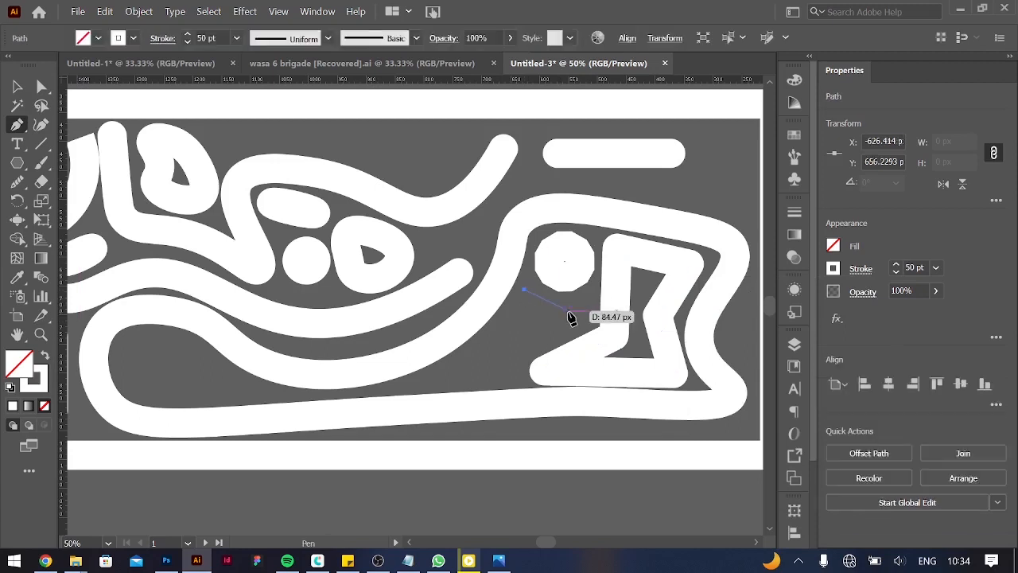
{"action": "left_click", "coordinate": [570, 311]}
{"action": "left_click", "coordinate": [493, 373]}
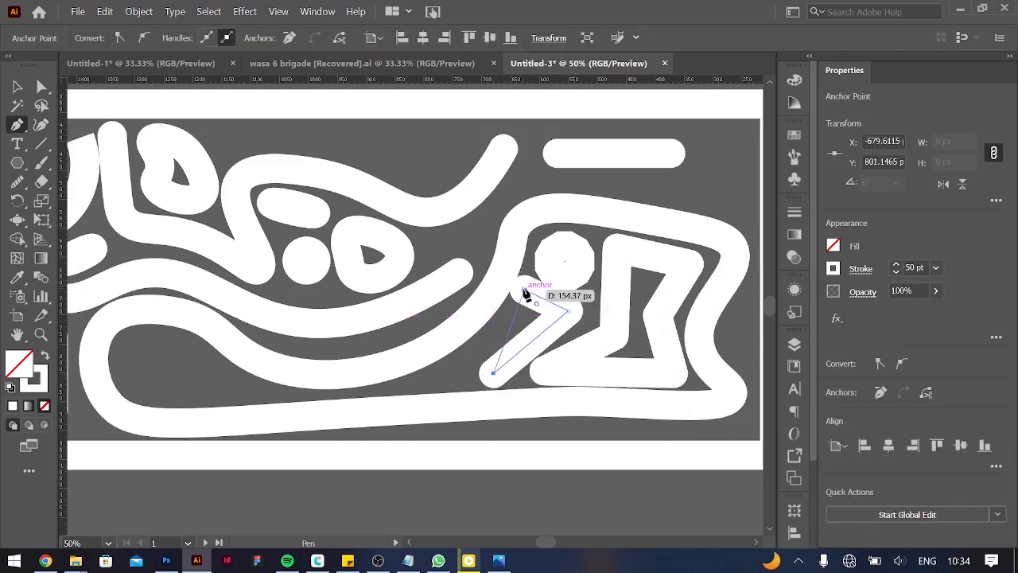
{"action": "left_click", "coordinate": [524, 291]}
Shrink the triangle and nudge it left and down so it sits clear of the hexagon and the angular shape
{"action": "key", "text": "v"}
{"action": "left_click_drag", "start_coordinate": [532, 291], "coordinate": [534, 302]}
{"action": "key", "text": "Left"}
{"action": "key", "text": "Left"}
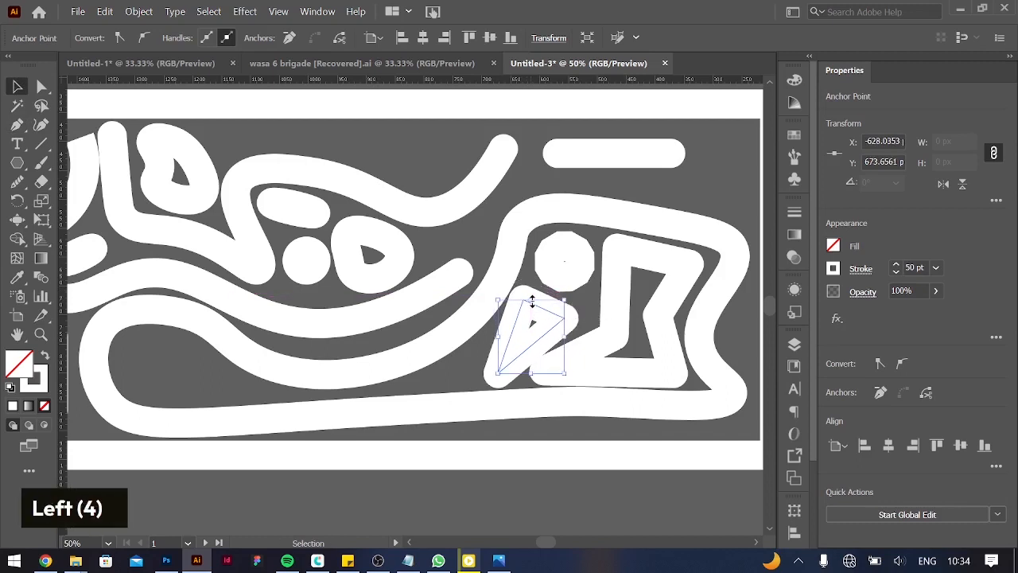
{"action": "left_click_drag", "start_coordinate": [563, 374], "coordinate": [561, 369]}
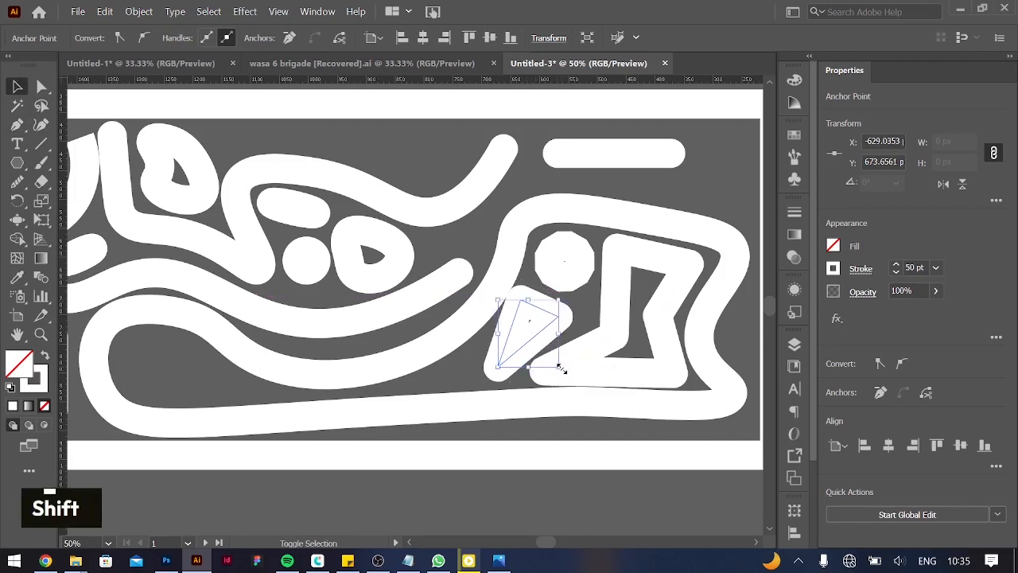
{"action": "key", "text": "Down"}
{"action": "key", "text": "Down"}
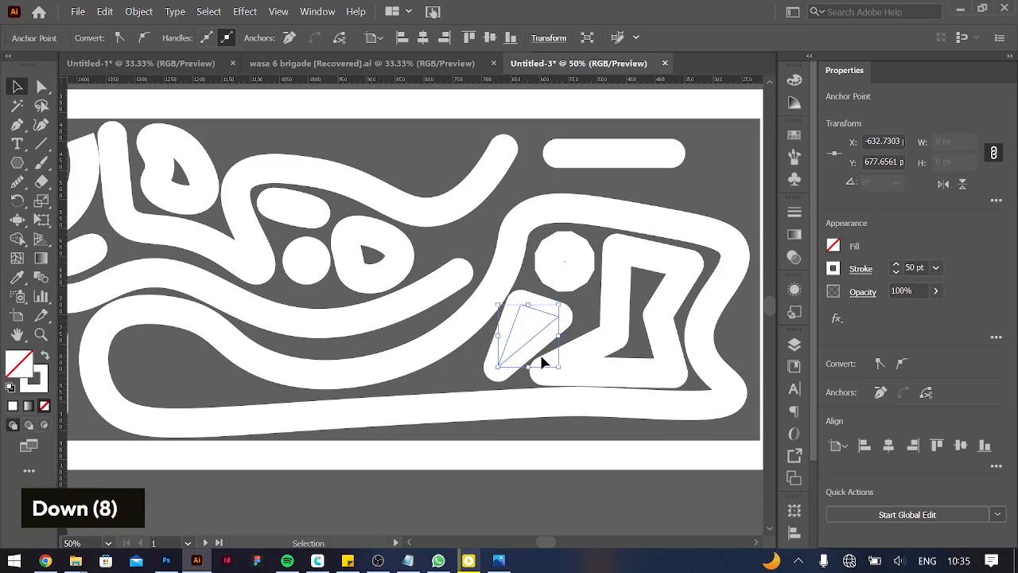
Draw a small circle beside the triangle's lower tip and one about 23 px in diameter inside the long path's rounded end
{"action": "right_click", "coordinate": [16, 162]}
{"action": "left_click", "coordinate": [79, 200]}
{"action": "left_click_drag", "start_coordinate": [453, 373], "coordinate": [455, 375]}
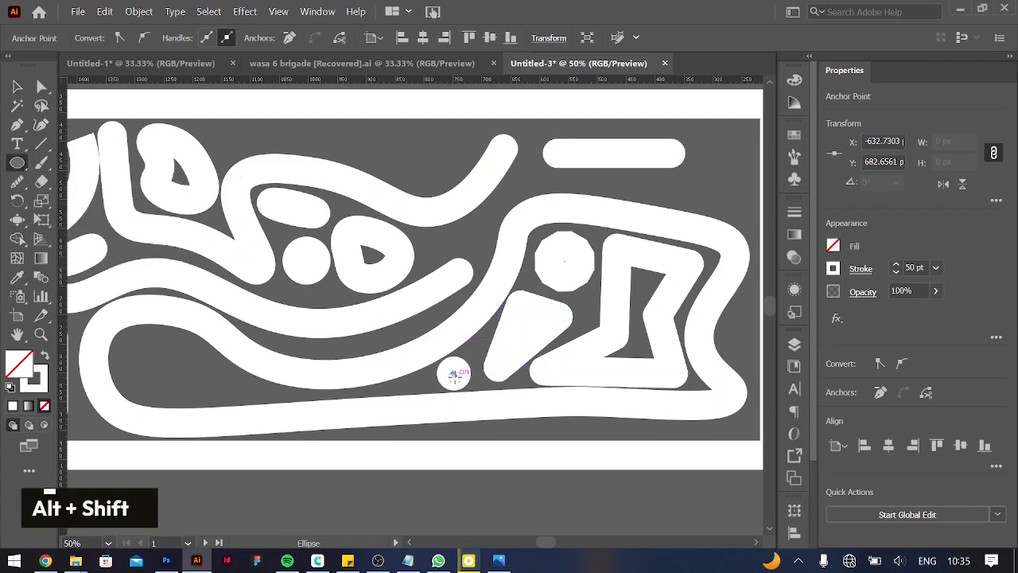
{"action": "mouse_move", "coordinate": [166, 370]}
{"action": "left_mouse_down"}
{"action": "mouse_move", "coordinate": [182, 378]}
{"action": "mouse_move", "coordinate": [172, 373]}
{"action": "left_mouse_up"}
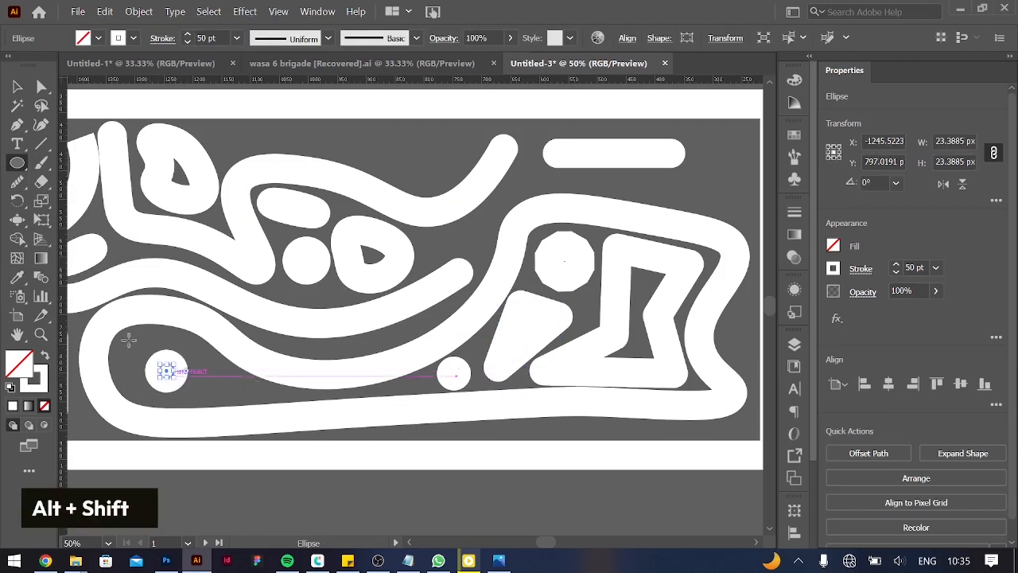
{"action": "scroll", "coordinate": [119, 322], "scroll_direction": "left", "scroll_amount": 3}
{"action": "key", "text": "ctrl+minus"}
{"action": "key", "text": "ctrl+minus"}
{"action": "left_click", "coordinate": [449, 188]}
{"action": "left_click", "coordinate": [548, 308]}
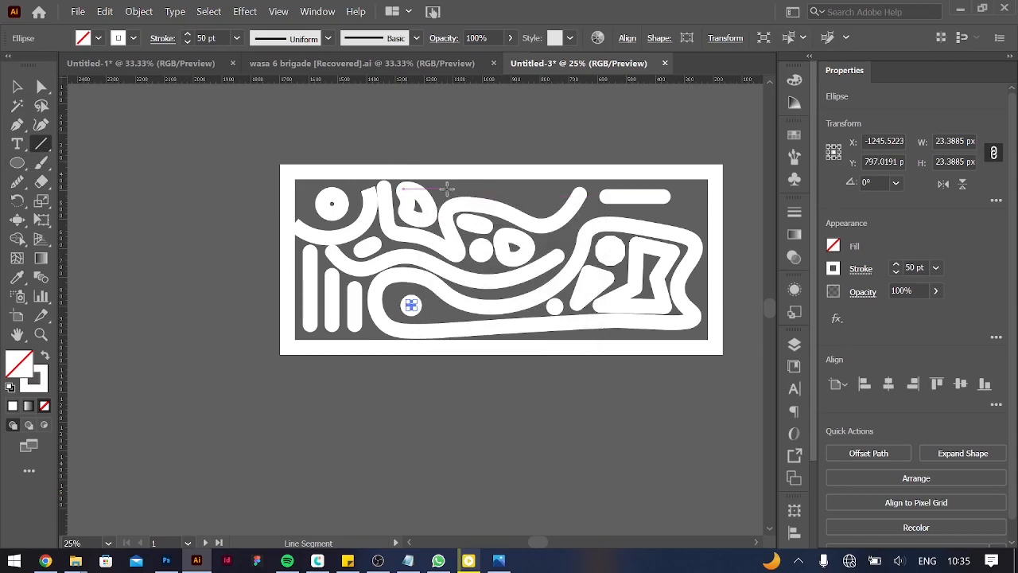
{"action": "left_click", "coordinate": [447, 188]}
{"action": "key", "text": "Return"}
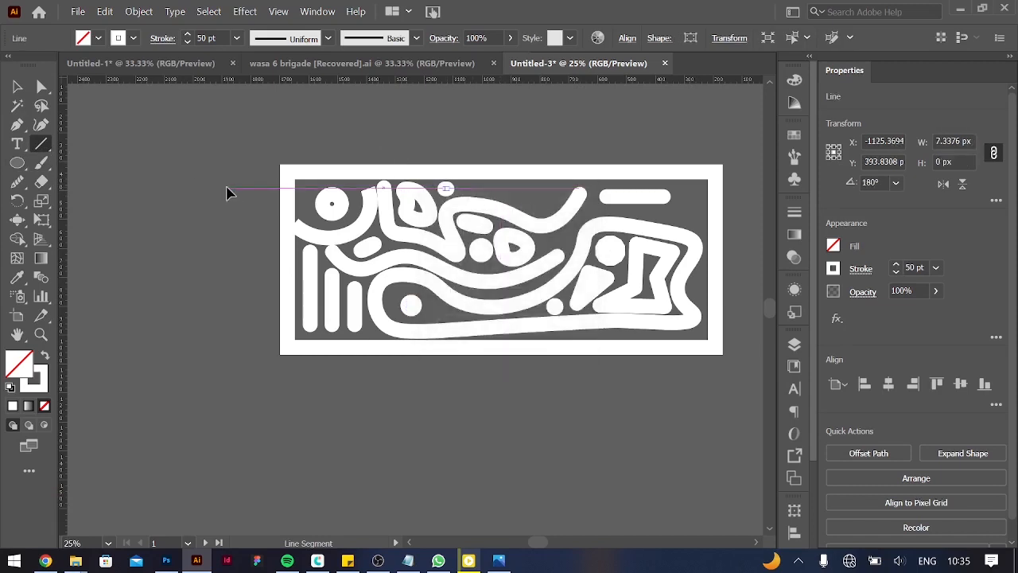
{"action": "key", "text": "ctrl+z"}
Draw an open Pen zigzag above the wavy curve, along the frame's upper inner edge, with Round Join corners
{"action": "key", "text": "p"}
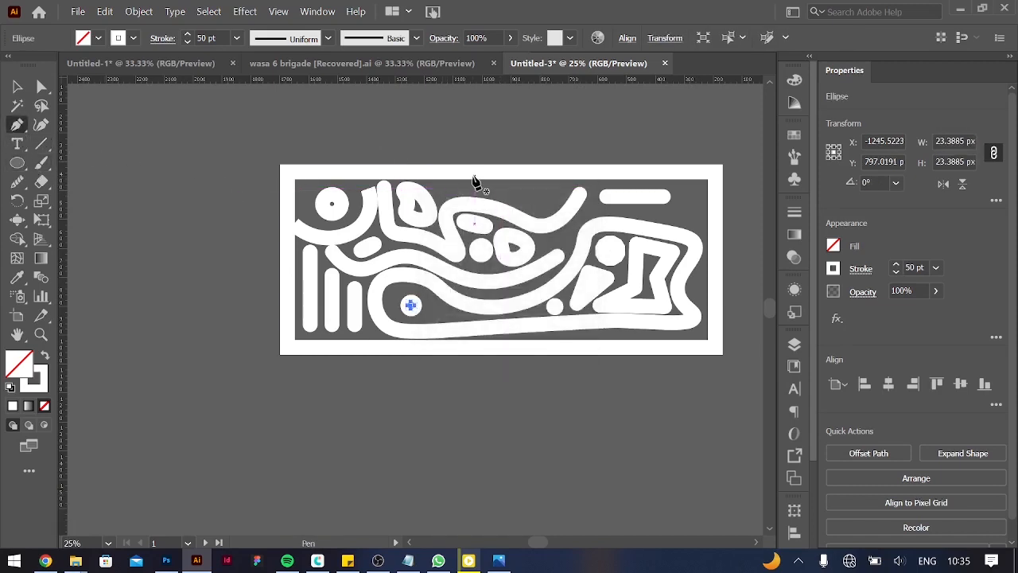
{"action": "left_click", "coordinate": [487, 198]}
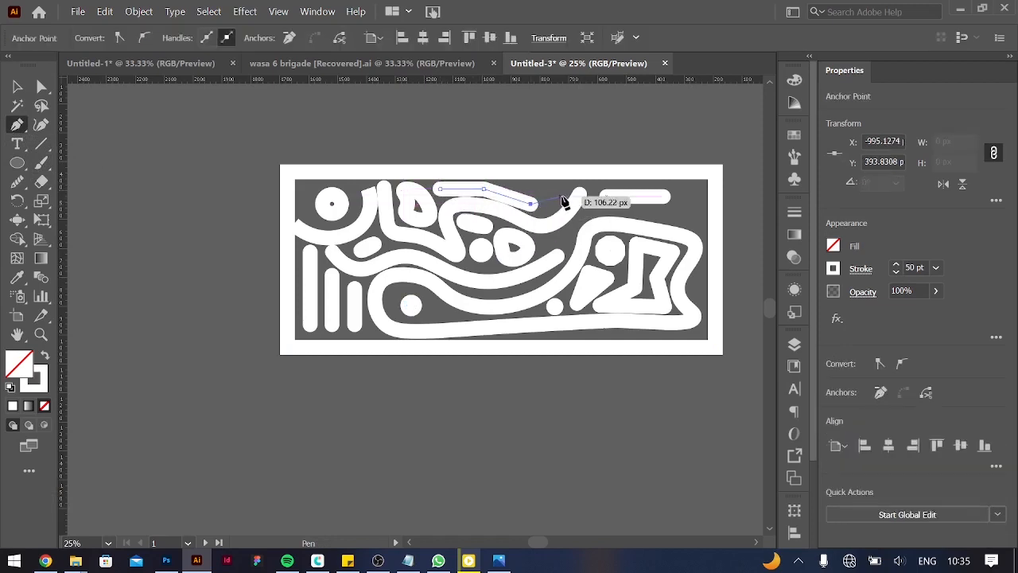
{"action": "left_click", "coordinate": [861, 269]}
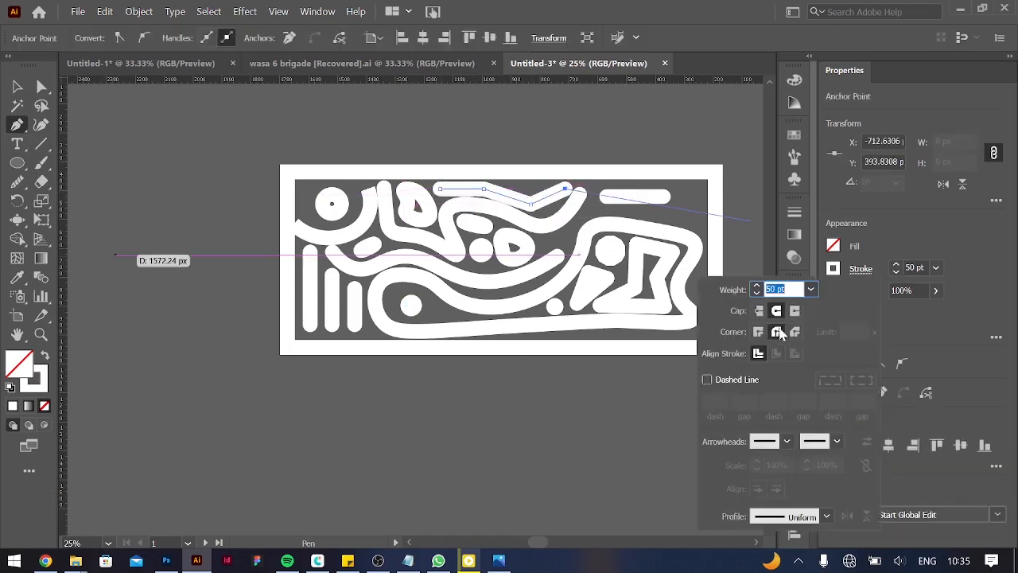
{"action": "left_click", "coordinate": [657, 7]}
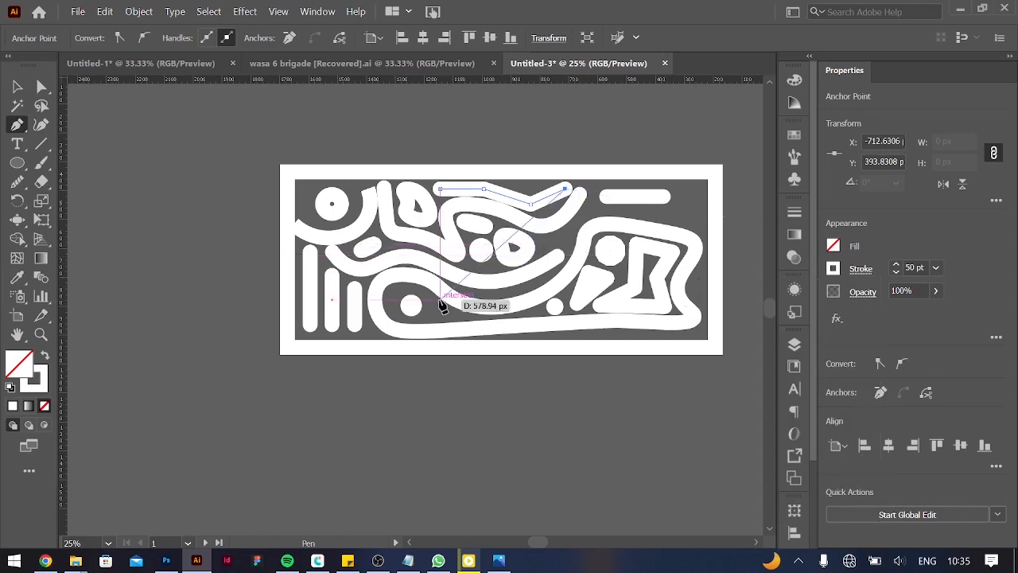
{"action": "key", "text": "v"}
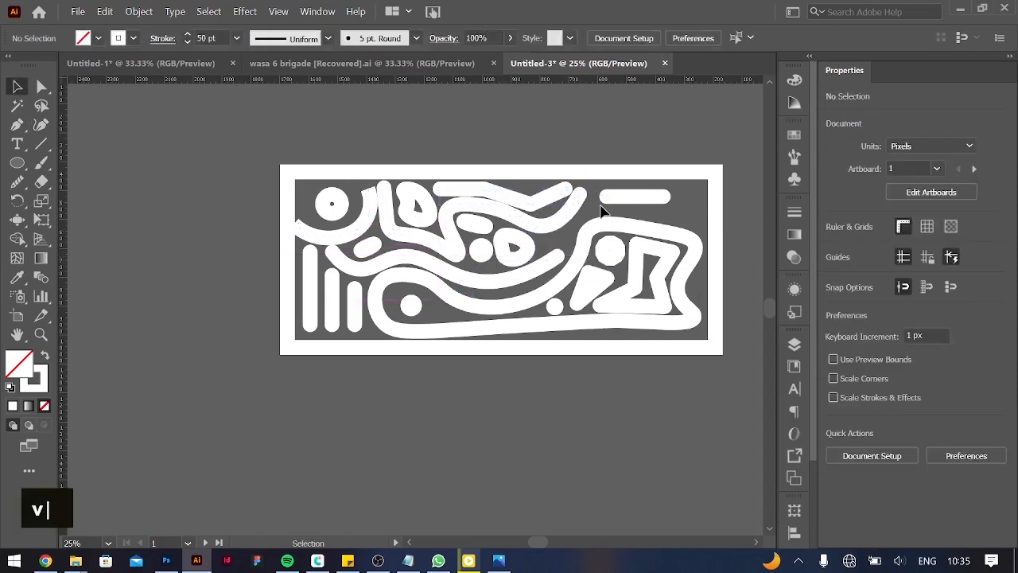
Move the short horizontal line down and right, and draw a Pen path above it that slopes down toward the wavy curve's end
{"action": "mouse_move", "coordinate": [661, 199]}
{"action": "left_mouse_down"}
{"action": "mouse_move", "coordinate": [689, 208]}
{"action": "mouse_move", "coordinate": [675, 200]}
{"action": "mouse_move", "coordinate": [673, 211]}
{"action": "left_mouse_up"}
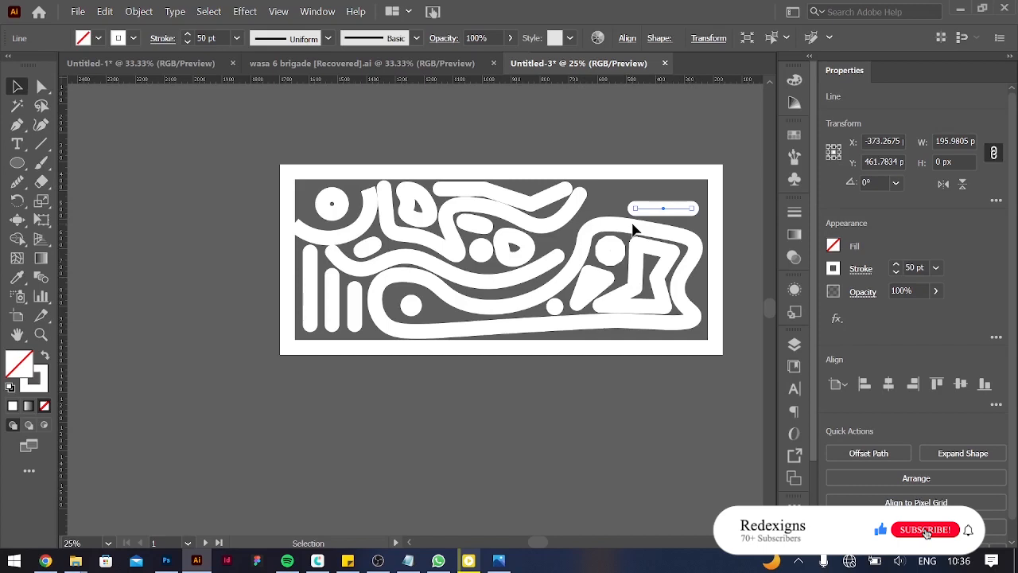
{"action": "key", "text": "p"}
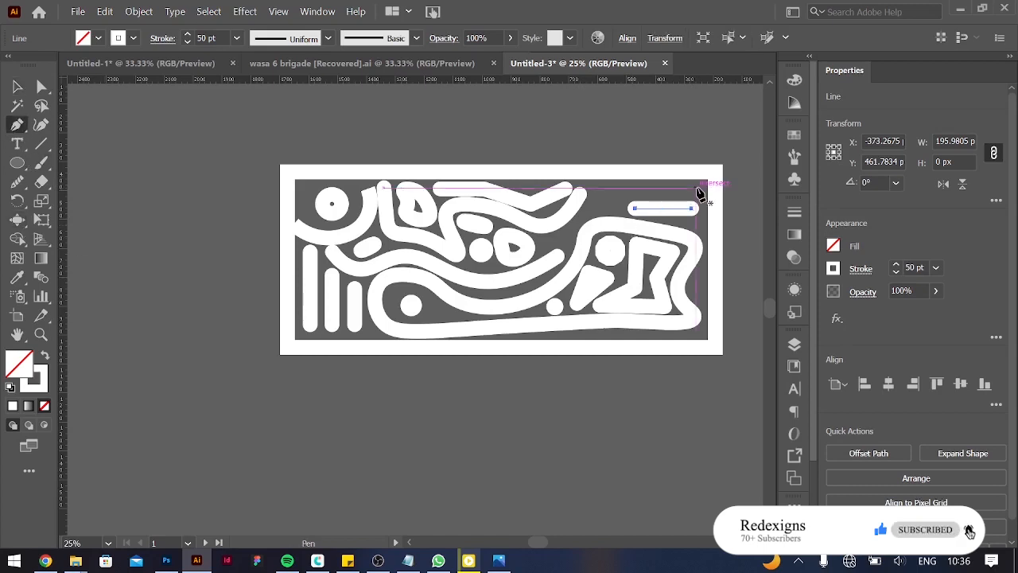
{"action": "left_click", "coordinate": [698, 191]}
{"action": "left_click", "coordinate": [617, 191]}
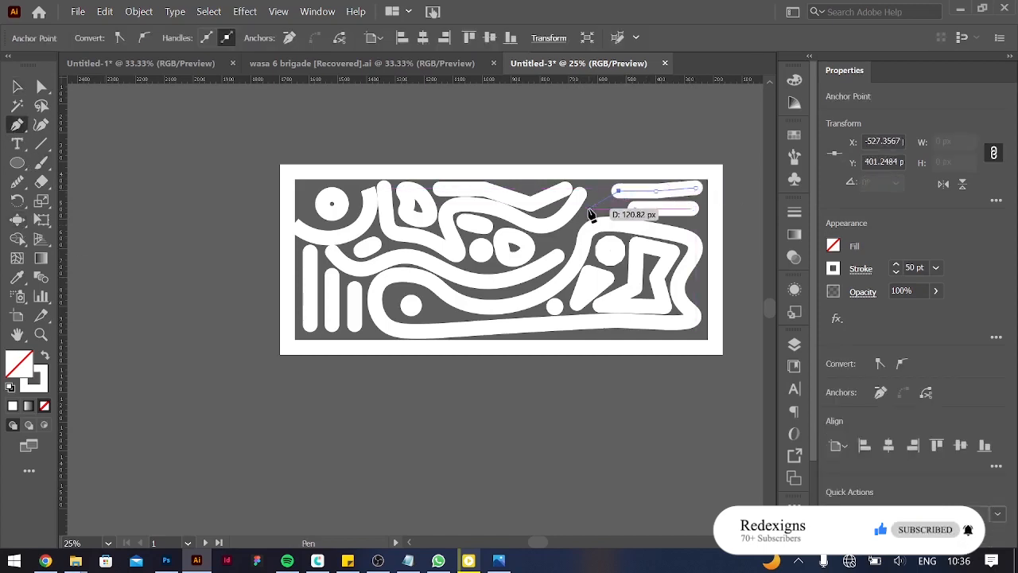
{"action": "key", "text": "v"}
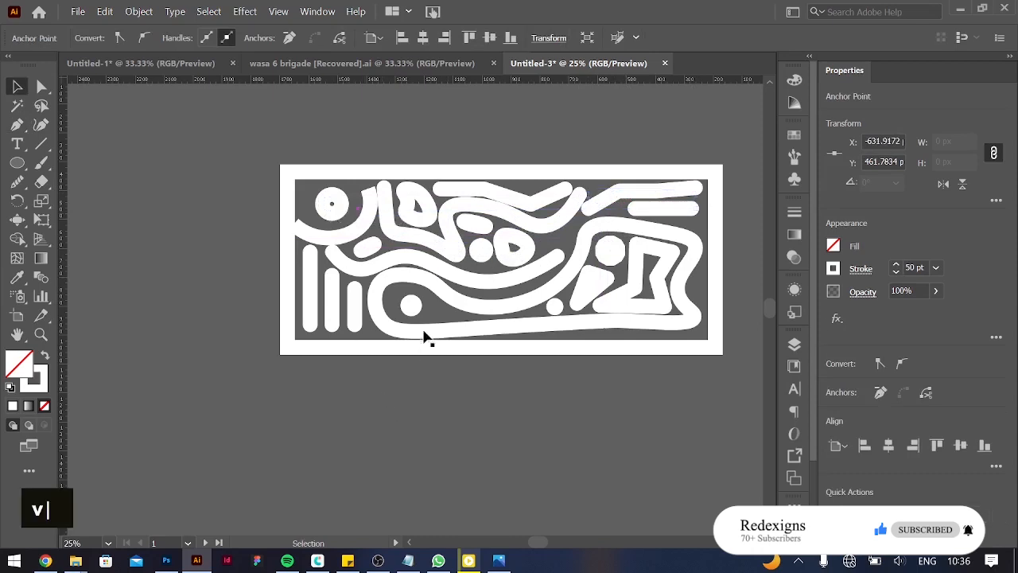
Enlarge the circle inside the long path's rounded end to about 54 px and nudge it slightly up and left
{"action": "left_click", "coordinate": [424, 336]}
{"action": "left_click", "coordinate": [412, 304]}
{"action": "left_click_drag", "start_coordinate": [422, 295], "coordinate": [422, 299]}
{"action": "key", "text": "Up"}
{"action": "key", "text": "Up"}
{"action": "key", "text": "Up"}
{"action": "key", "text": "Left"}
{"action": "key", "text": "Left"}
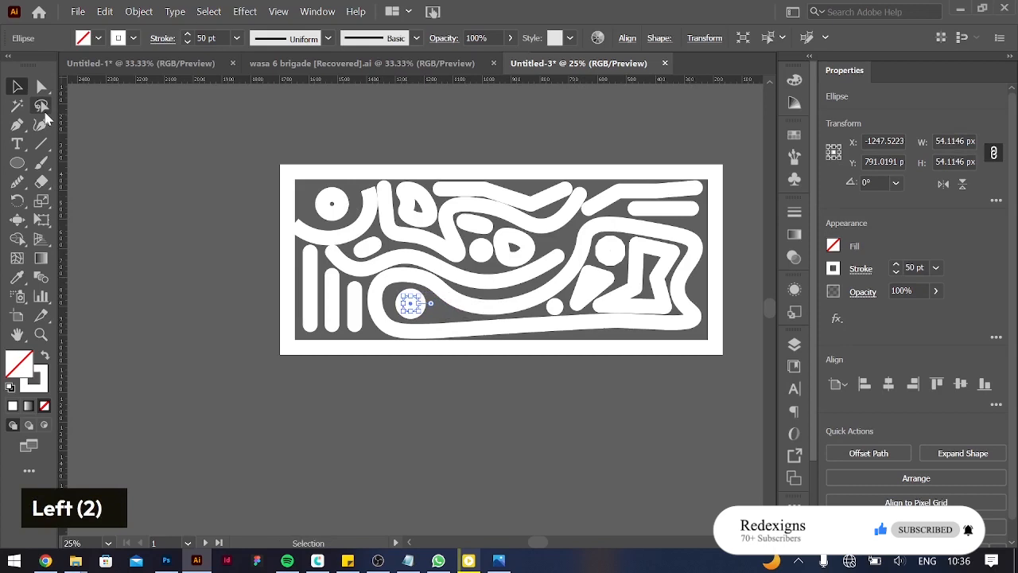
Pull the frame's left side slightly inward and narrow the arc around the ring to about 225 px wide
{"action": "double_click", "coordinate": [252, 353]}
{"action": "left_click", "coordinate": [292, 266]}
{"action": "mouse_move", "coordinate": [288, 260]}
{"action": "left_mouse_down"}
{"action": "mouse_move", "coordinate": [279, 259]}
{"action": "mouse_move", "coordinate": [293, 260]}
{"action": "left_mouse_up"}
{"action": "left_click", "coordinate": [302, 217]}
{"action": "left_click_drag", "start_coordinate": [299, 213], "coordinate": [305, 213]}
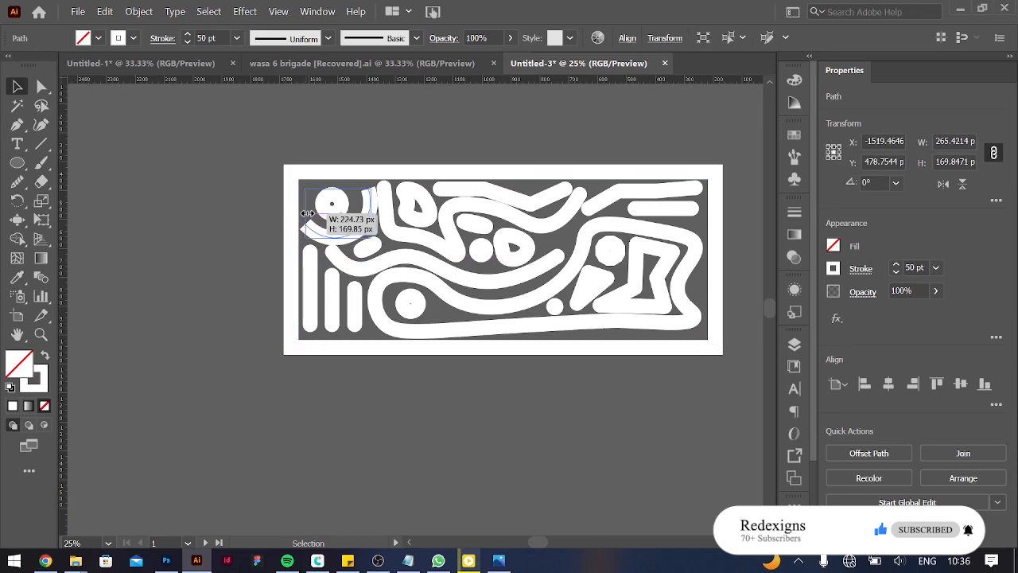
{"action": "left_click_drag", "start_coordinate": [372, 213], "coordinate": [374, 205]}
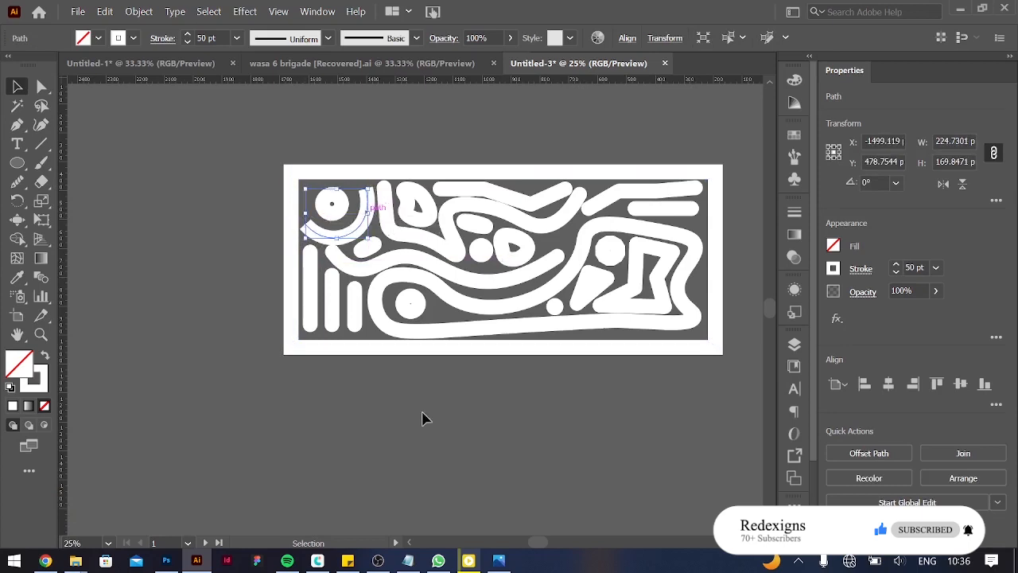
{"action": "left_click", "coordinate": [509, 420]}
Delete the rectangular frame around the shapes
{"action": "key", "text": "ctrl+minus"}
{"action": "key", "text": "ctrl+minus"}
{"action": "scroll", "coordinate": [586, 403], "scroll_direction": "right", "scroll_amount": 4}
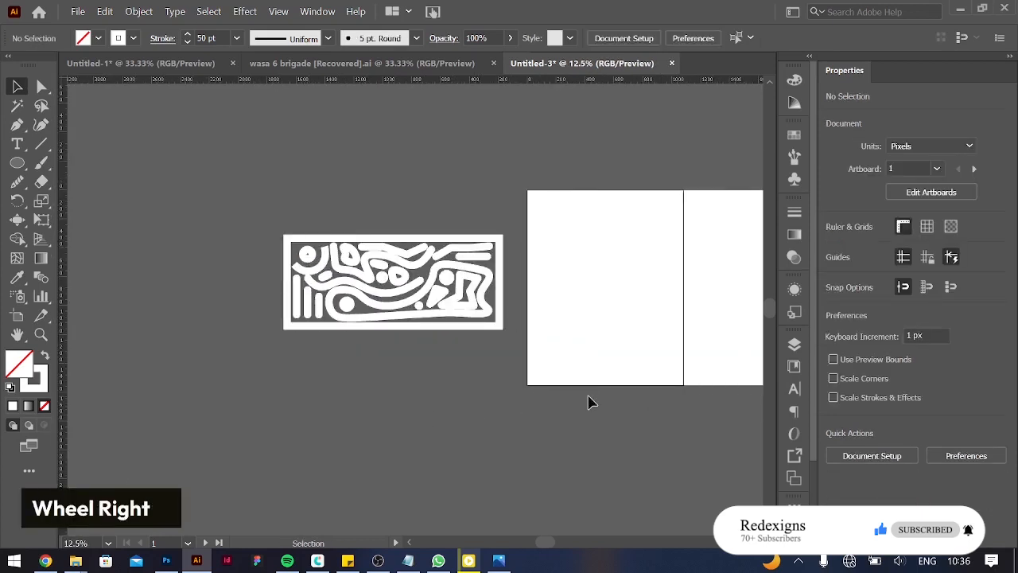
{"action": "left_click_drag", "start_coordinate": [162, 230], "coordinate": [418, 366]}
{"action": "left_click", "coordinate": [302, 200]}
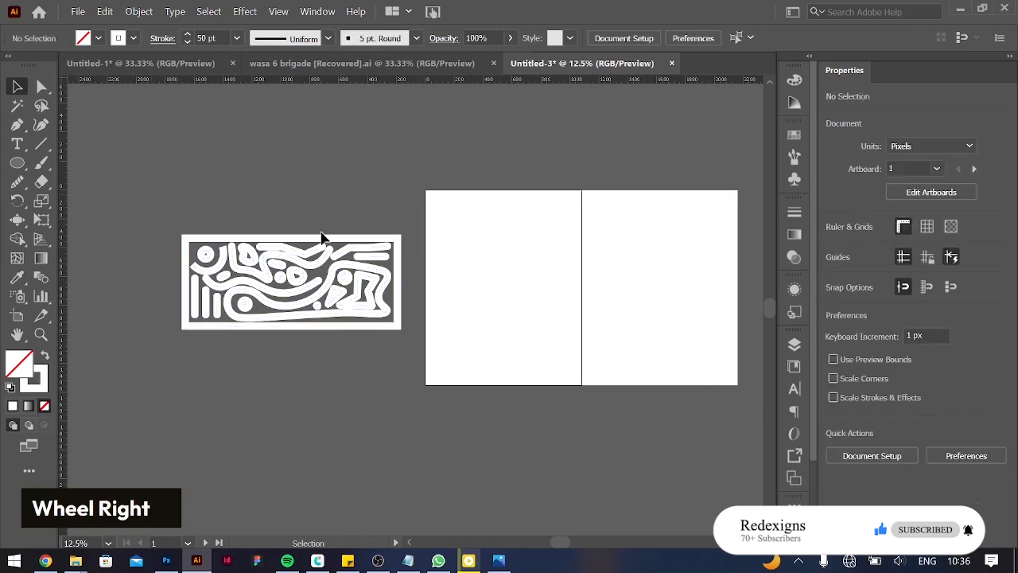
{"action": "left_click", "coordinate": [323, 239]}
{"action": "key", "text": "BackSpace"}
{"action": "left_click_drag", "start_coordinate": [179, 234], "coordinate": [429, 338]}
{"action": "left_click", "coordinate": [474, 308]}
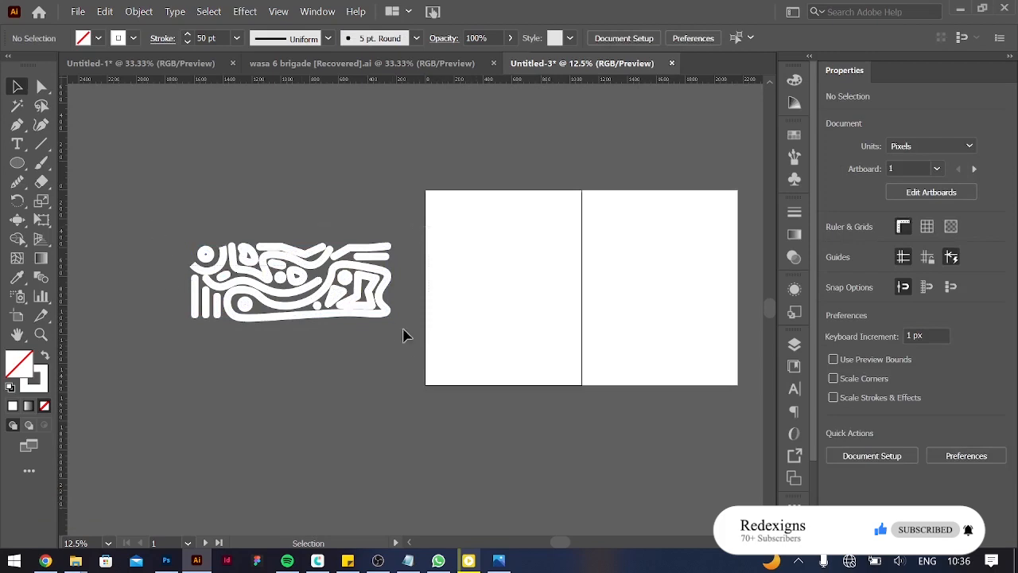
{"action": "left_click", "coordinate": [387, 313]}
{"action": "left_click", "coordinate": [139, 11]}
{"action": "key", "text": "Return"}
{"action": "key", "text": "ctrl+z"}
Place a duplicate of all the shapes on the empty canvas above and to the left of the original artwork
{"action": "scroll", "coordinate": [445, 270], "scroll_direction": "left", "scroll_amount": 5}
{"action": "left_click_drag", "start_coordinate": [442, 272], "coordinate": [123, 160]}
{"action": "left_click", "coordinate": [556, 298]}
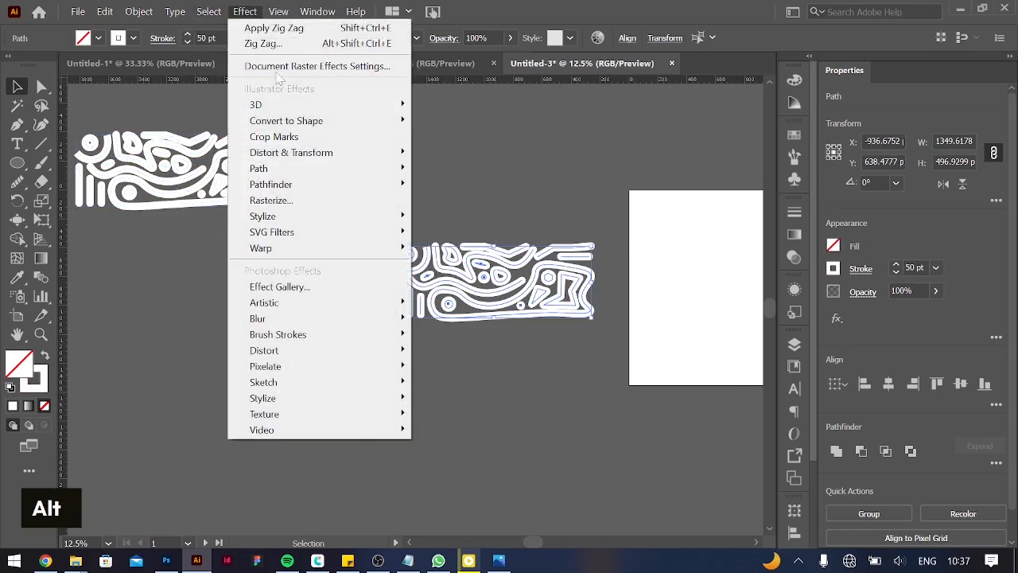
Make a new pattern from the selected original artwork
{"action": "left_click", "coordinate": [245, 12]}
{"action": "mouse_move", "coordinate": [350, 123]}
{"action": "mouse_move", "coordinate": [139, 11]}
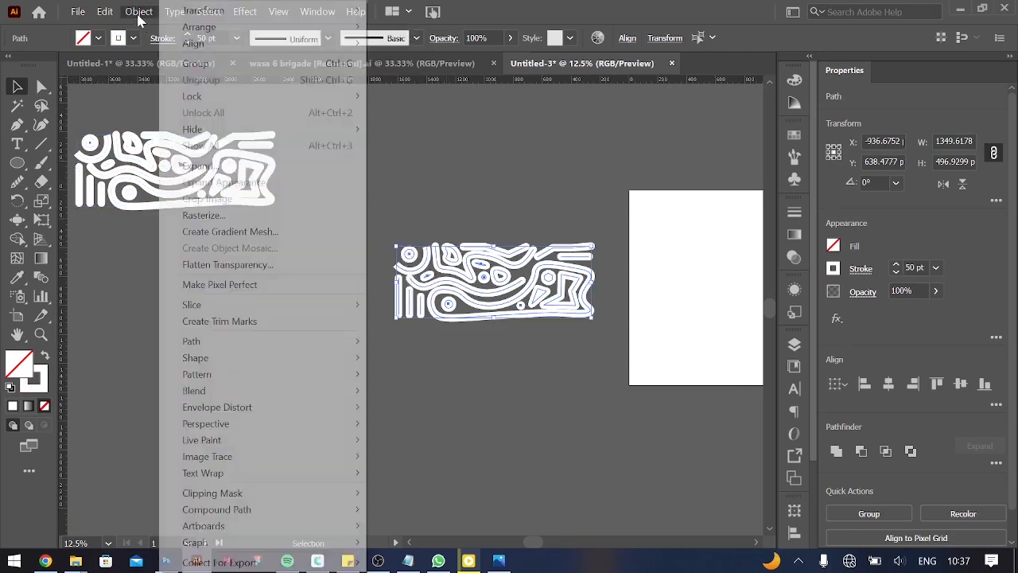
{"action": "mouse_move", "coordinate": [318, 381]}
{"action": "left_click", "coordinate": [398, 374]}
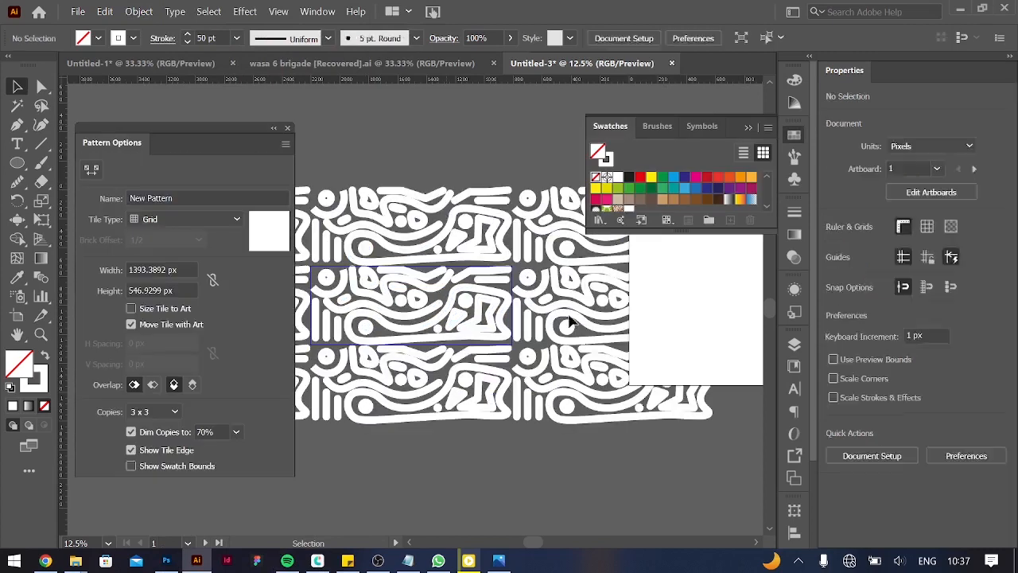
Size the pattern tile to the art and set its horizontal spacing to -6 px
{"action": "left_click", "coordinate": [130, 309]}
{"action": "left_click", "coordinate": [160, 342]}
{"action": "key", "text": "Up"}
{"action": "key", "text": "Down"}
{"action": "key", "text": "Up"}
{"action": "key", "text": "Down"}
{"action": "key", "text": "Down"}
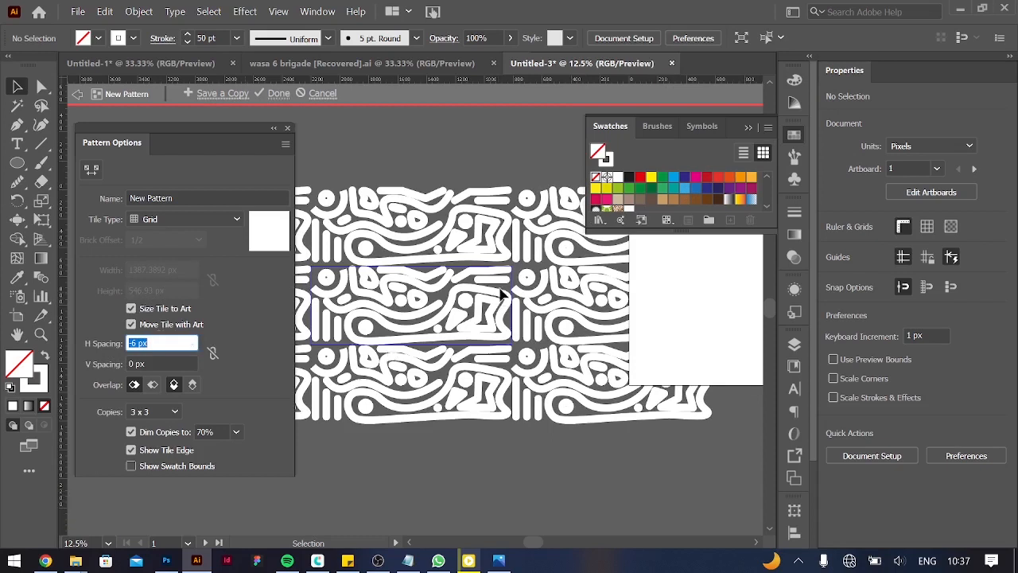
Add an anchor point midway along the short horizontal line and move its right end down so the line bends toward the neighbouring arc
{"action": "left_click", "coordinate": [510, 275]}
{"action": "key", "text": "ctrl+equal"}
{"action": "key", "text": "ctrl+equal"}
{"action": "key", "text": "ctrl+equal"}
{"action": "key", "text": "ctrl+equal"}
{"action": "key", "text": "ctrl+equal"}
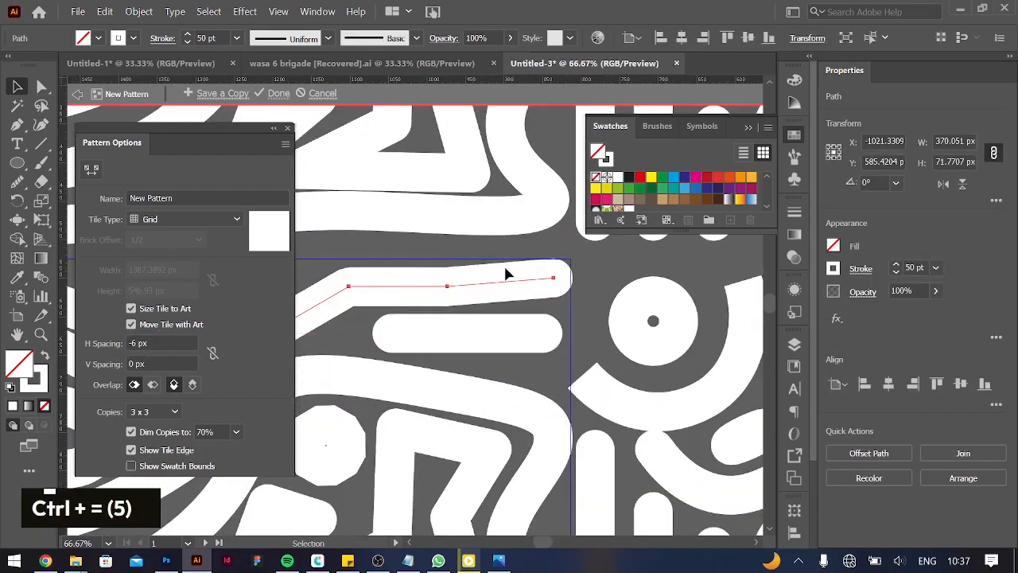
{"action": "left_click", "coordinate": [538, 344]}
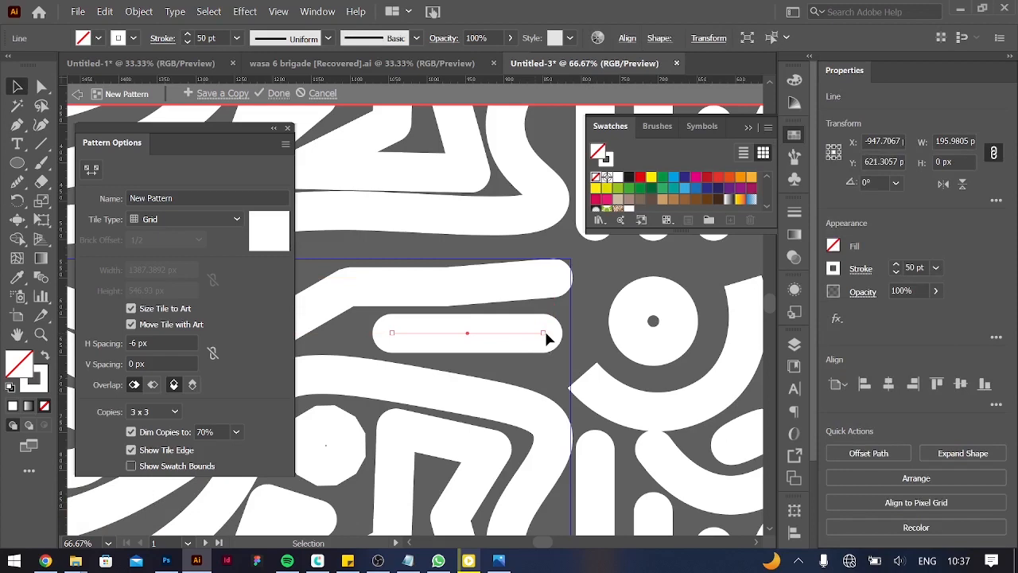
{"action": "key", "text": "a"}
{"action": "left_click", "coordinate": [542, 334]}
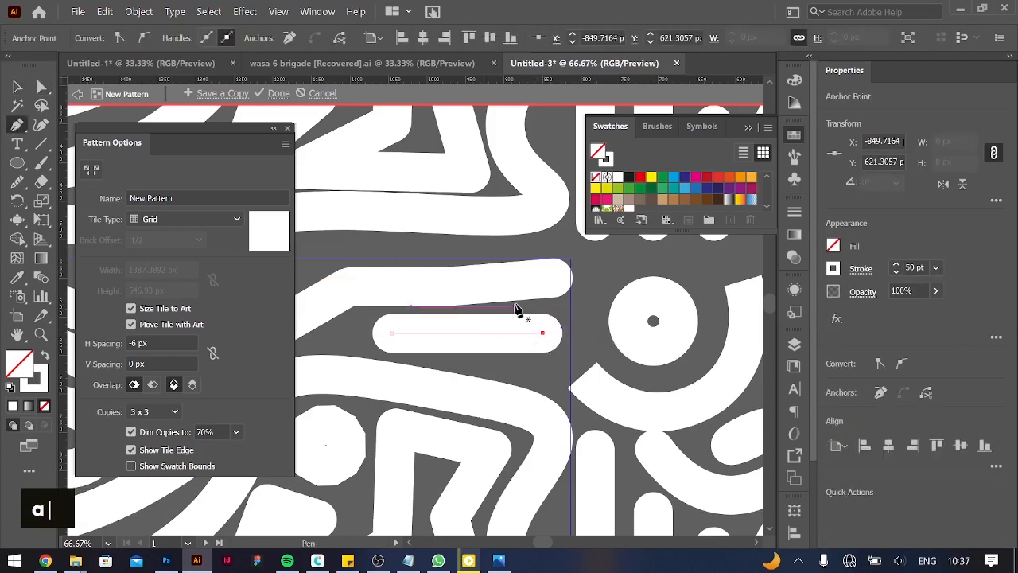
{"action": "left_click", "coordinate": [471, 333]}
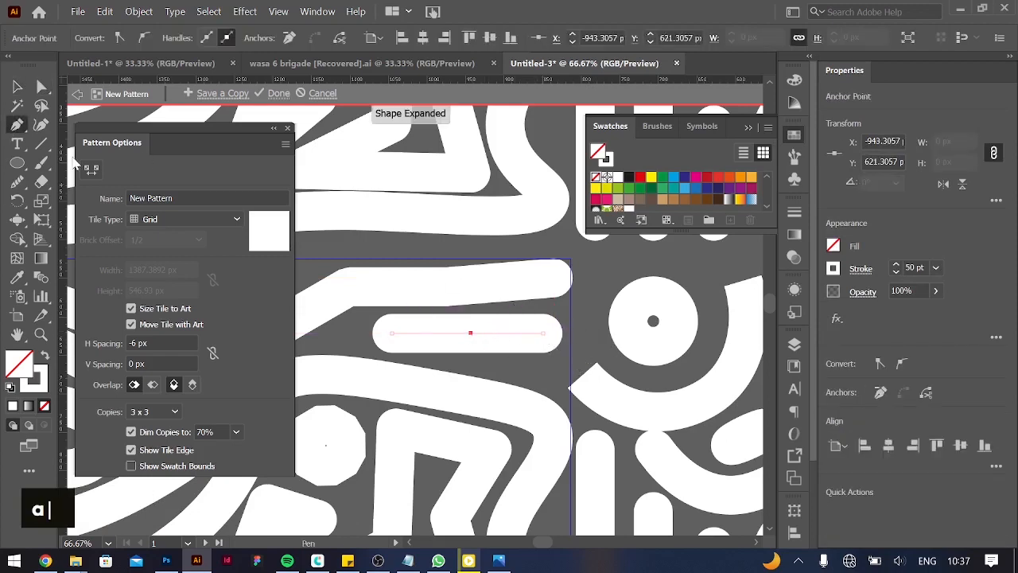
{"action": "left_click", "coordinate": [40, 89]}
{"action": "left_click_drag", "start_coordinate": [541, 338], "coordinate": [550, 359]}
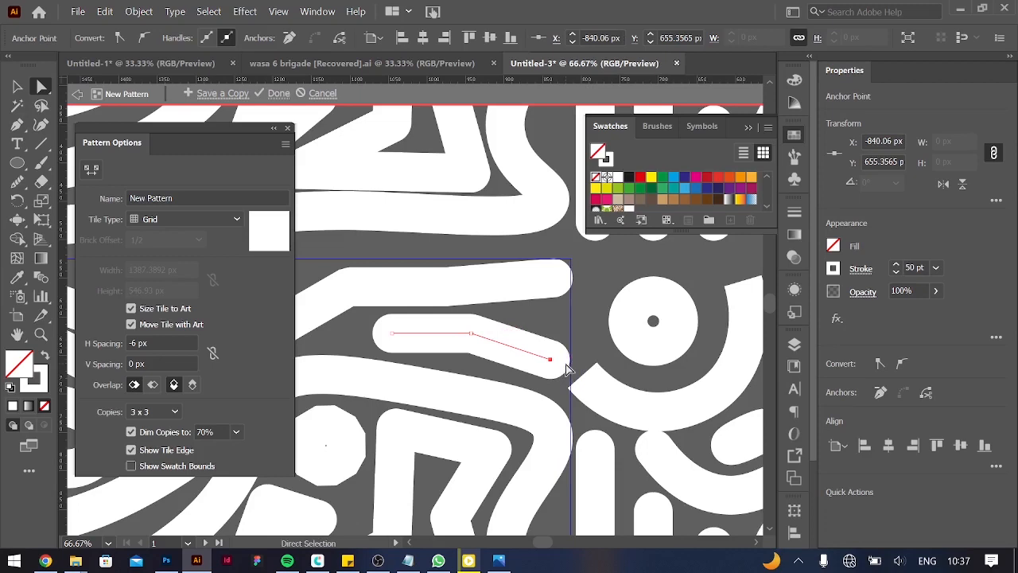
Move the arc's left end point up and outward, and set the tile's horizontal spacing to -23 px
{"action": "scroll", "coordinate": [665, 404], "scroll_direction": "left", "scroll_amount": 3}
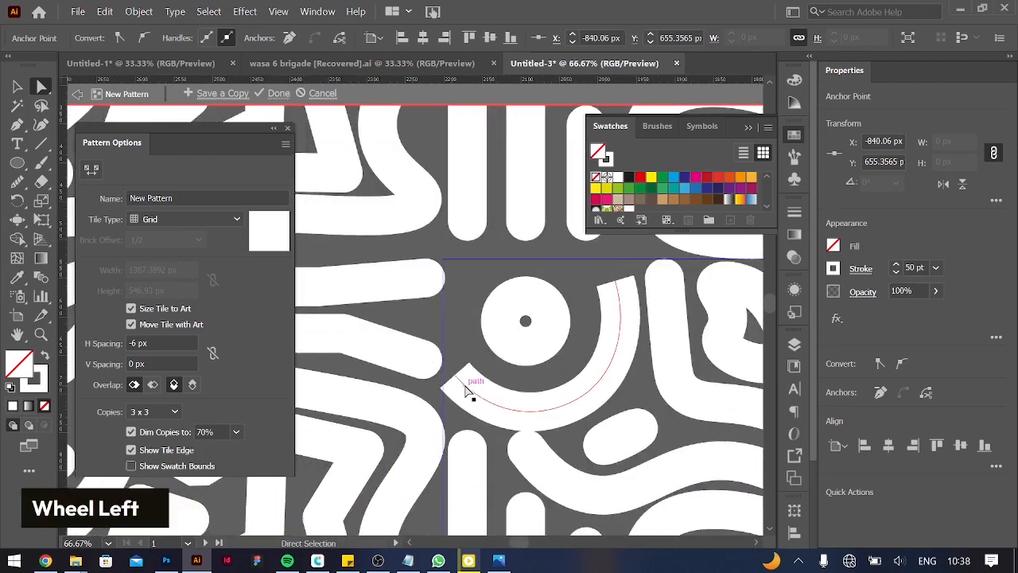
{"action": "left_click_drag", "start_coordinate": [468, 390], "coordinate": [443, 368]}
{"action": "key", "text": "Down"}
{"action": "key", "text": "Down"}
{"action": "key", "text": "Down"}
{"action": "key", "text": "Down"}
{"action": "key", "text": "Down"}
{"action": "key", "text": "Down"}
{"action": "key", "text": "Down"}
{"action": "key", "text": "Down"}
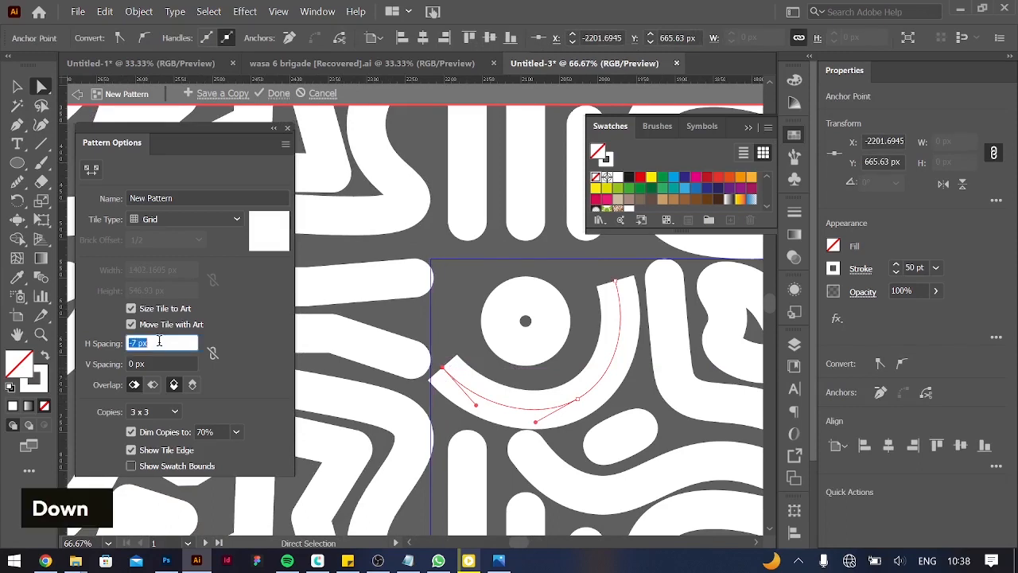
{"action": "key", "text": "Up"}
{"action": "key", "text": "Up"}
{"action": "key", "text": "Up"}
{"action": "key", "text": "Up"}
Widen the stroke at the arc's left end to about 54 pt with the Width tool
{"action": "key", "text": "ctrl+equal"}
{"action": "key", "text": "ctrl+equal"}
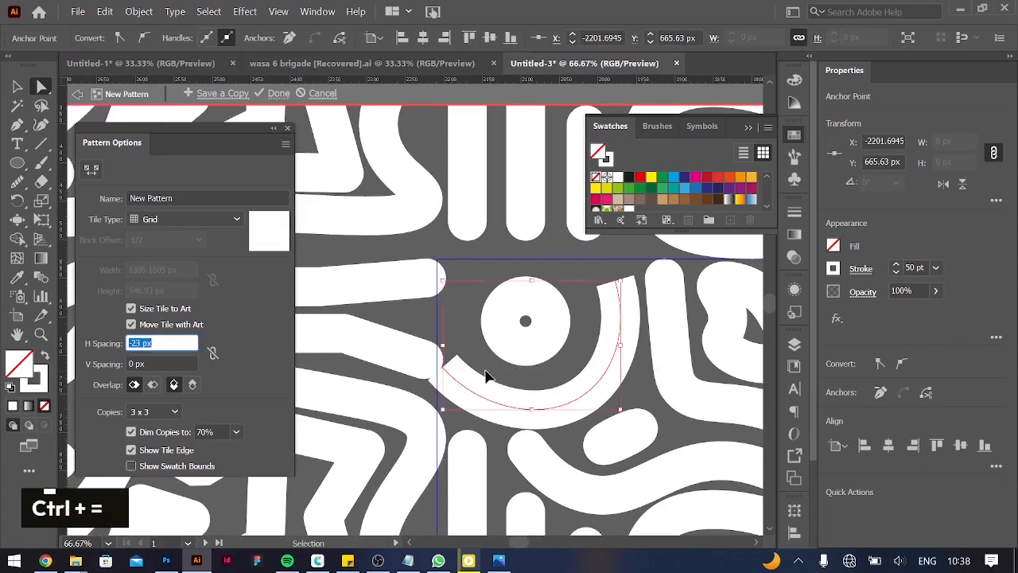
{"action": "key", "text": "ctrl+equal"}
{"action": "key", "text": "ctrl+equal"}
{"action": "key", "text": "ctrl+equal"}
{"action": "key", "text": "ctrl+equal"}
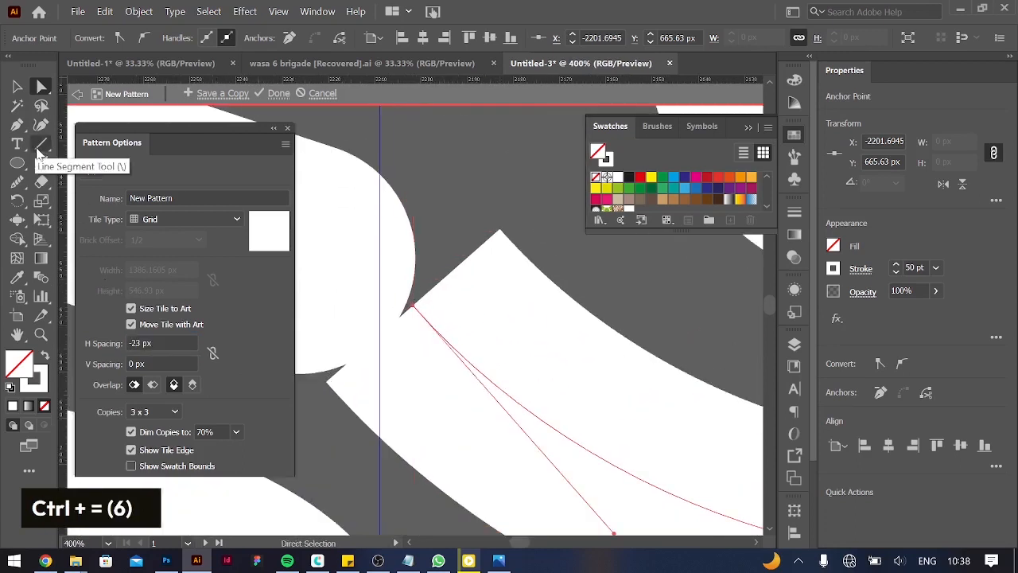
{"action": "right_click", "coordinate": [17, 219]}
{"action": "left_click", "coordinate": [80, 219]}
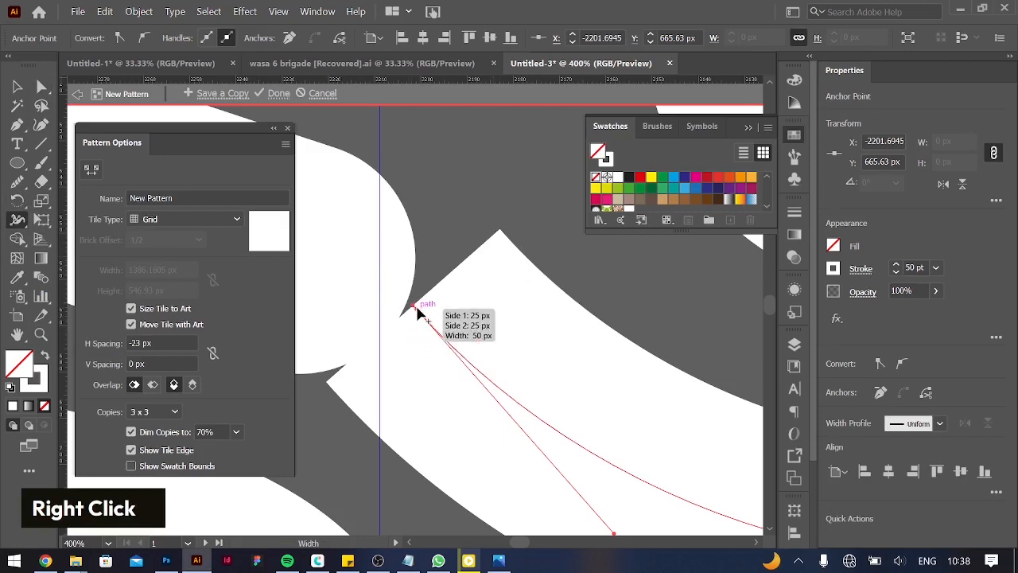
{"action": "mouse_move", "coordinate": [415, 306]}
{"action": "left_mouse_down"}
{"action": "mouse_move", "coordinate": [514, 217]}
{"action": "mouse_move", "coordinate": [502, 225]}
{"action": "left_mouse_up"}
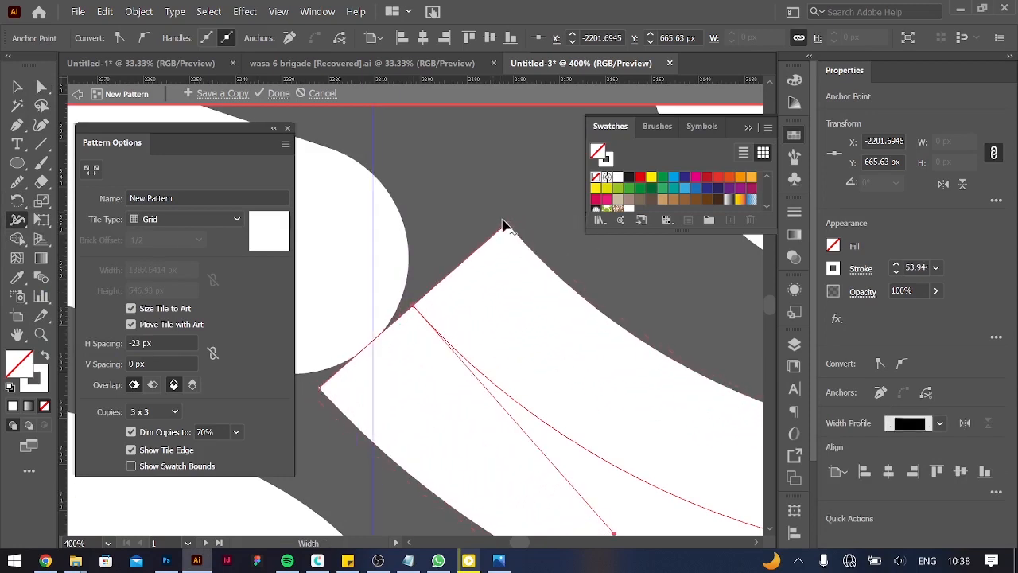
Reshape the arc's left end with the Pucker tool, drawing it up and to the right at the tile's edge
{"action": "right_click", "coordinate": [14, 225]}
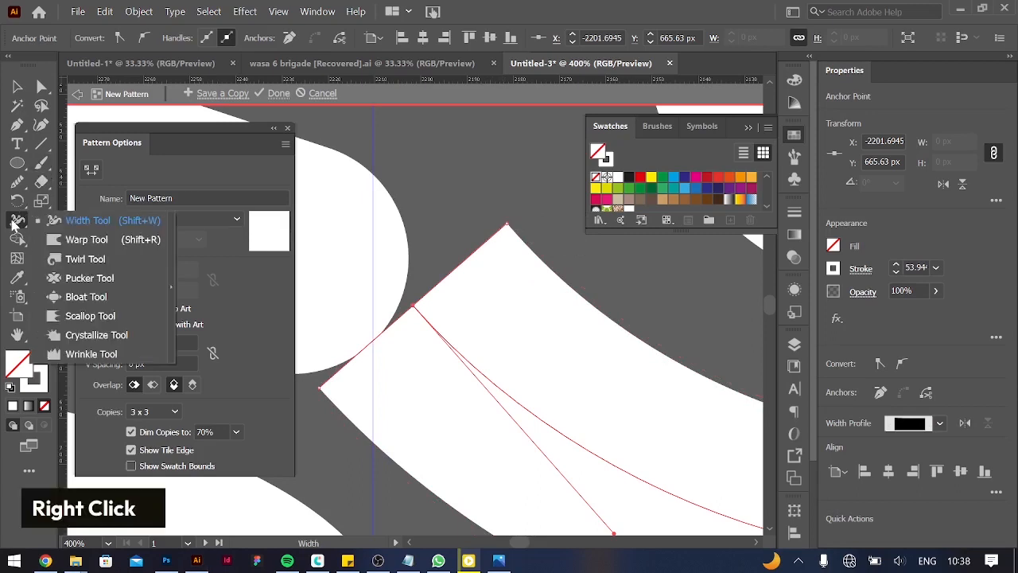
{"action": "left_click", "coordinate": [94, 278]}
{"action": "key", "text": "bracketleft"}
{"action": "key", "text": "bracketleft"}
{"action": "key", "text": "bracketleft"}
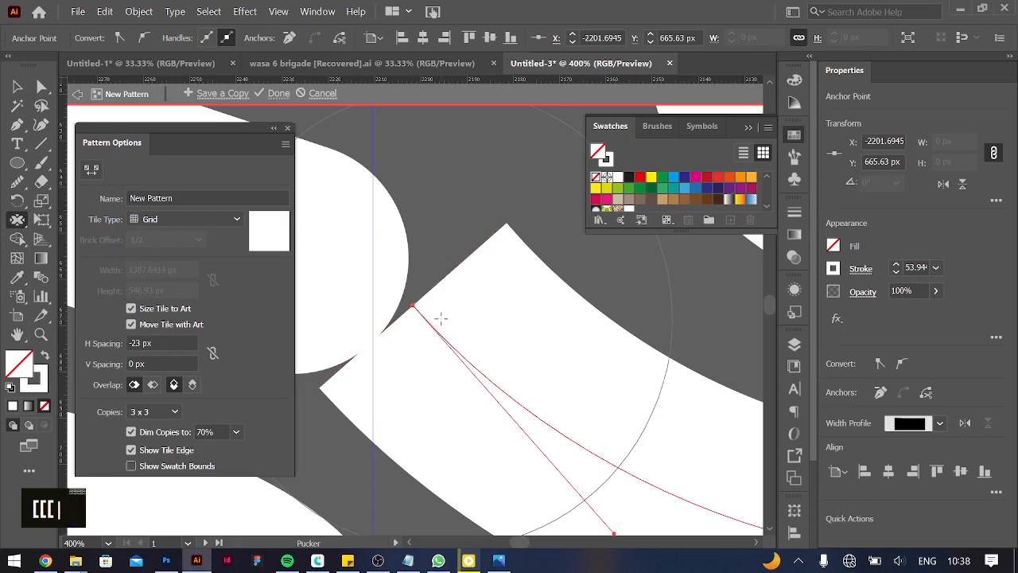
{"action": "key", "text": "ctrl+minus"}
{"action": "key", "text": "ctrl+minus"}
{"action": "key", "text": "ctrl+minus"}
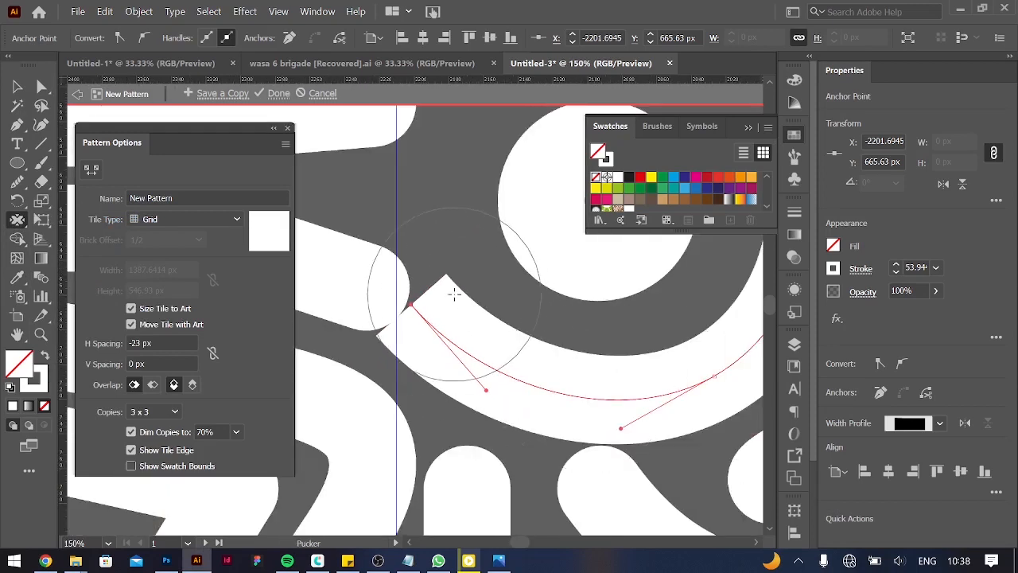
{"action": "mouse_move", "coordinate": [454, 294]}
{"action": "left_mouse_down"}
{"action": "mouse_move", "coordinate": [421, 306]}
{"action": "mouse_move", "coordinate": [435, 279]}
{"action": "left_mouse_up"}
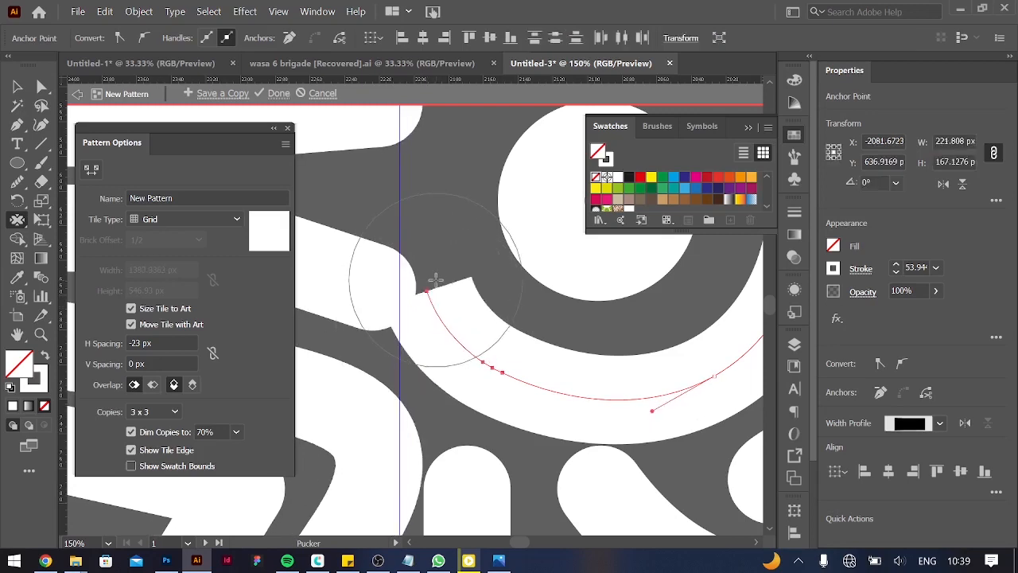
{"action": "key", "text": "ctrl+minus"}
{"action": "key", "text": "ctrl+minus"}
{"action": "key", "text": "ctrl+minus"}
{"action": "key", "text": "ctrl+minus"}
{"action": "key", "text": "ctrl+minus"}
{"action": "key", "text": "ctrl+minus"}
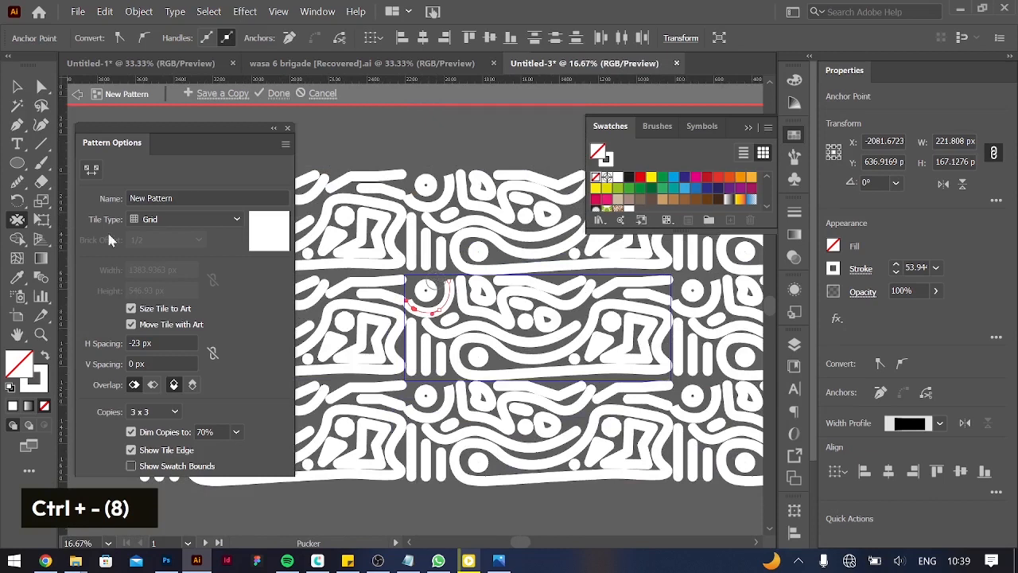
Set the pattern tile's horizontal spacing to -17 px
{"action": "key", "text": "Down"}
{"action": "key", "text": "Down"}
{"action": "key", "text": "Up"}
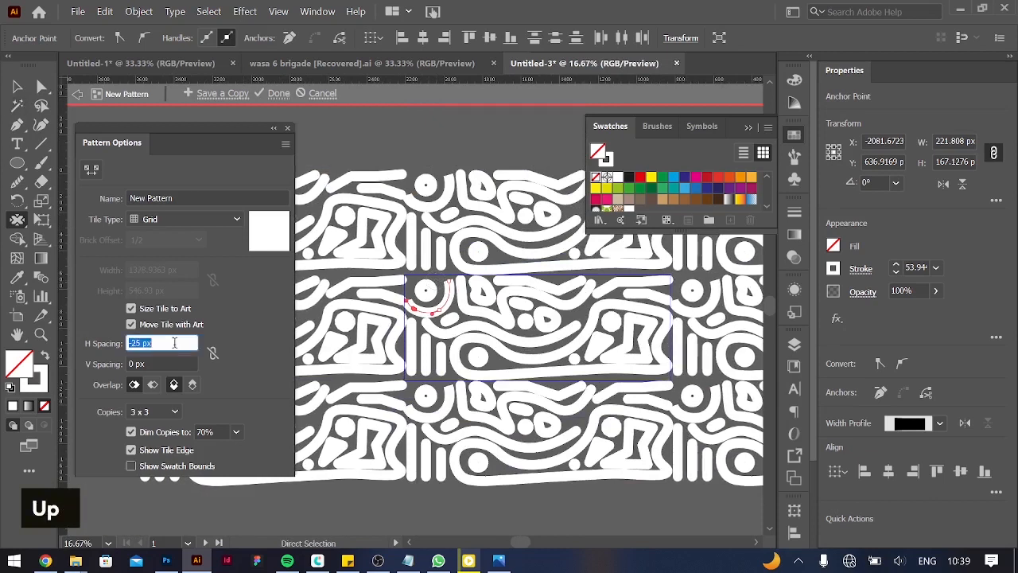
{"action": "key", "text": "Down"}
{"action": "key", "text": "Down"}
{"action": "key", "text": "Down"}
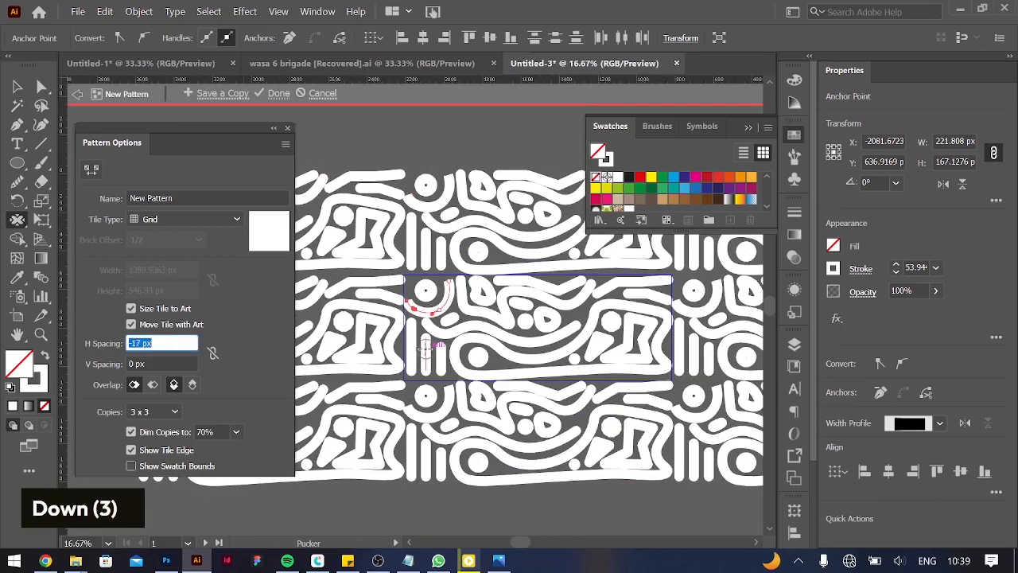
{"action": "scroll", "coordinate": [426, 349], "scroll_direction": "up", "scroll_amount": 1}
{"action": "scroll", "coordinate": [424, 352], "scroll_direction": "left", "scroll_amount": 1}
{"action": "scroll", "coordinate": [420, 355], "scroll_direction": "right", "scroll_amount": 2}
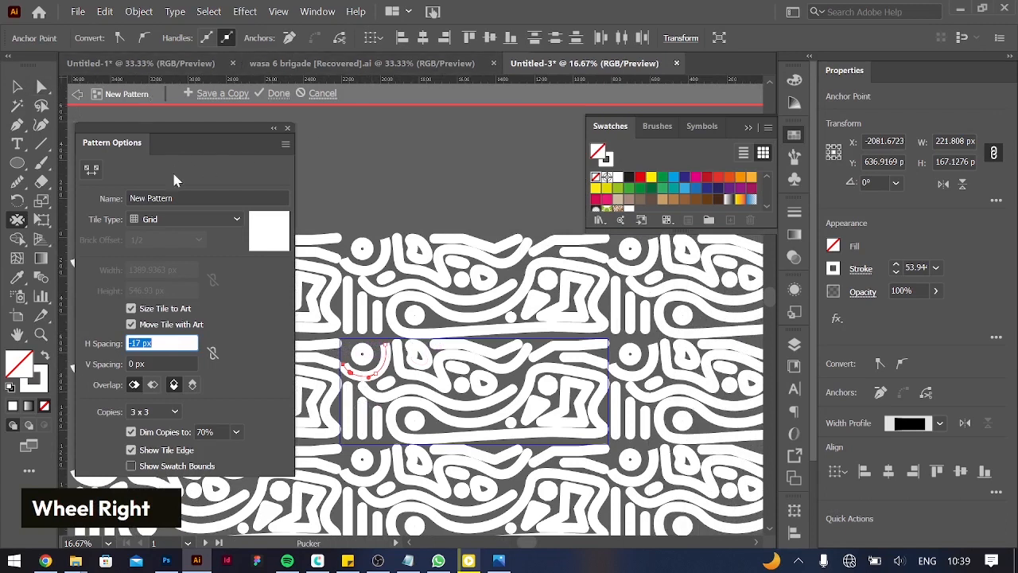
Name the pattern "dey play" and finish pattern editing, accepting the expansion of its active content
{"action": "left_click", "coordinate": [215, 197]}
{"action": "key", "text": "ctrl+a"}
{"action": "type", "text": "play"}
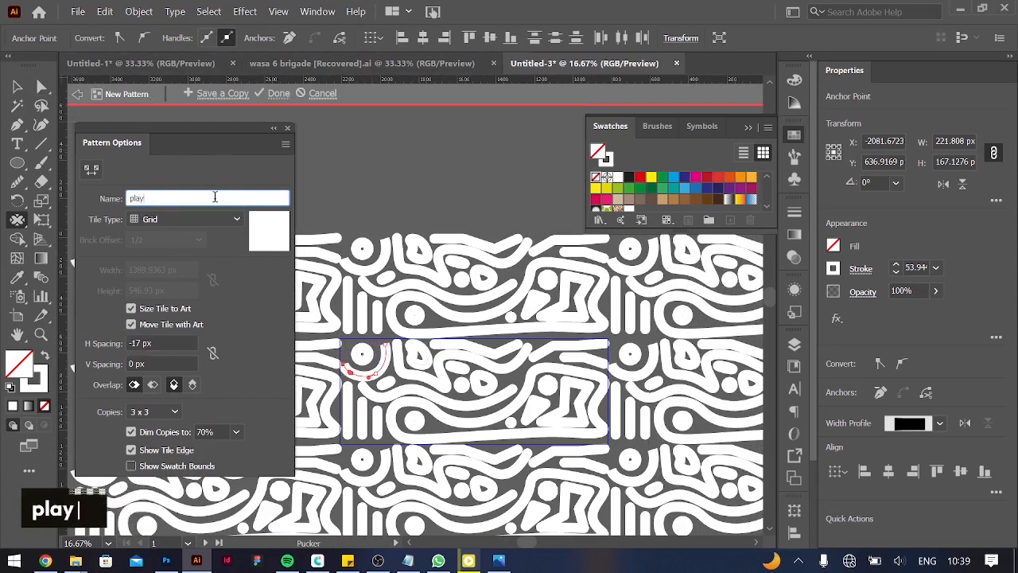
{"action": "type", "text": "dey"}
{"action": "key", "text": "Return"}
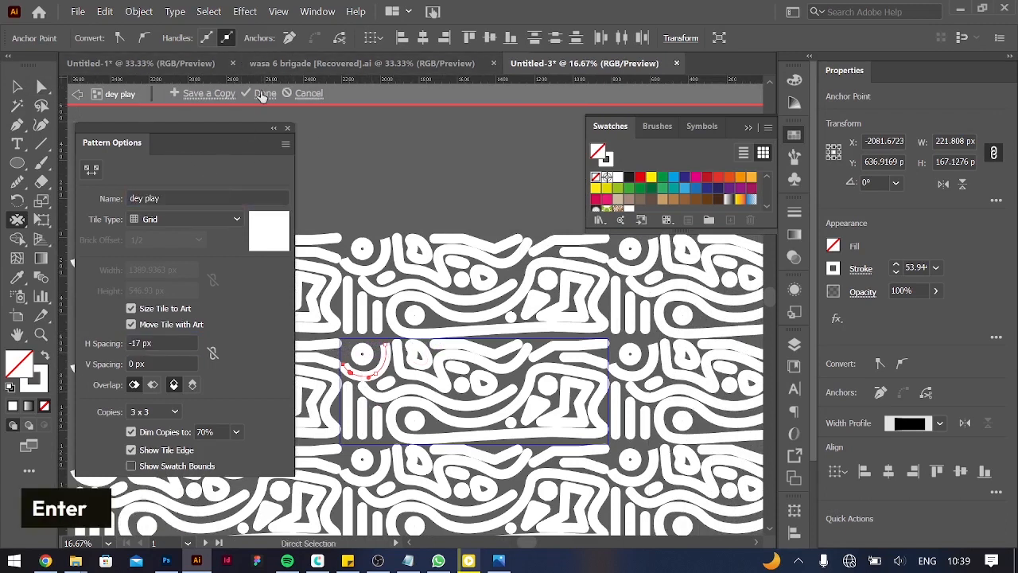
{"action": "left_click", "coordinate": [263, 94]}
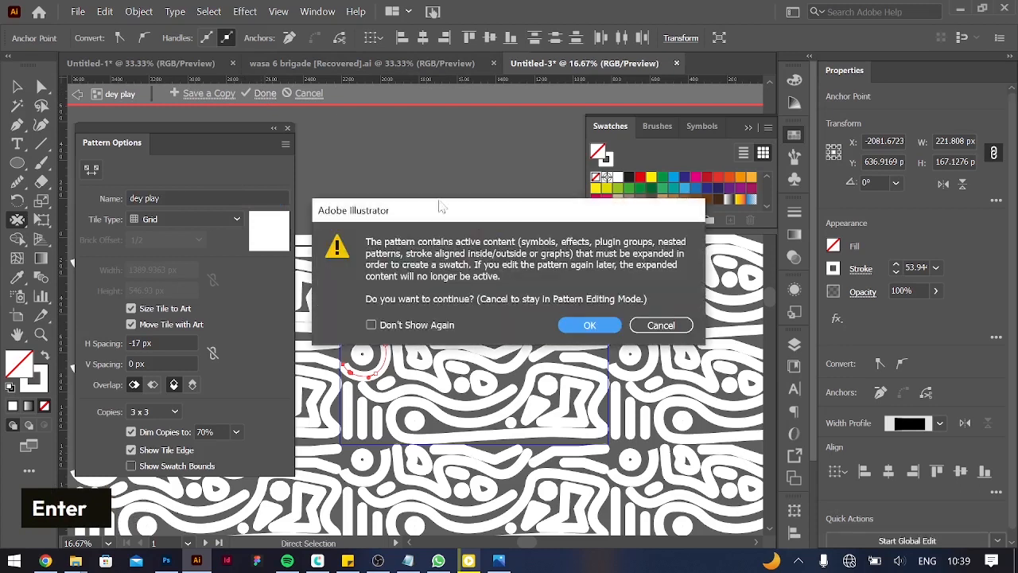
{"action": "left_click", "coordinate": [592, 327]}
Move the artwork copy nearest the artboards away from them to about X -2804 px, Y 675 px, below the other artwork
{"action": "key", "text": "ctrl+minus"}
{"action": "key", "text": "ctrl+minus"}
{"action": "key", "text": "ctrl+minus"}
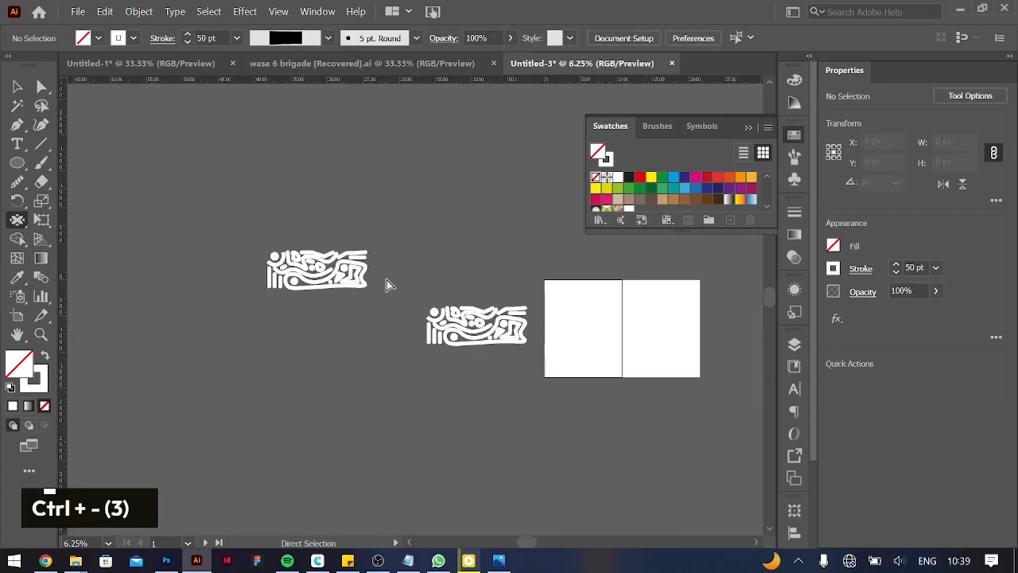
{"action": "key", "text": "v"}
{"action": "left_click", "coordinate": [440, 317]}
{"action": "scroll", "coordinate": [546, 345], "scroll_direction": "right", "scroll_amount": 5}
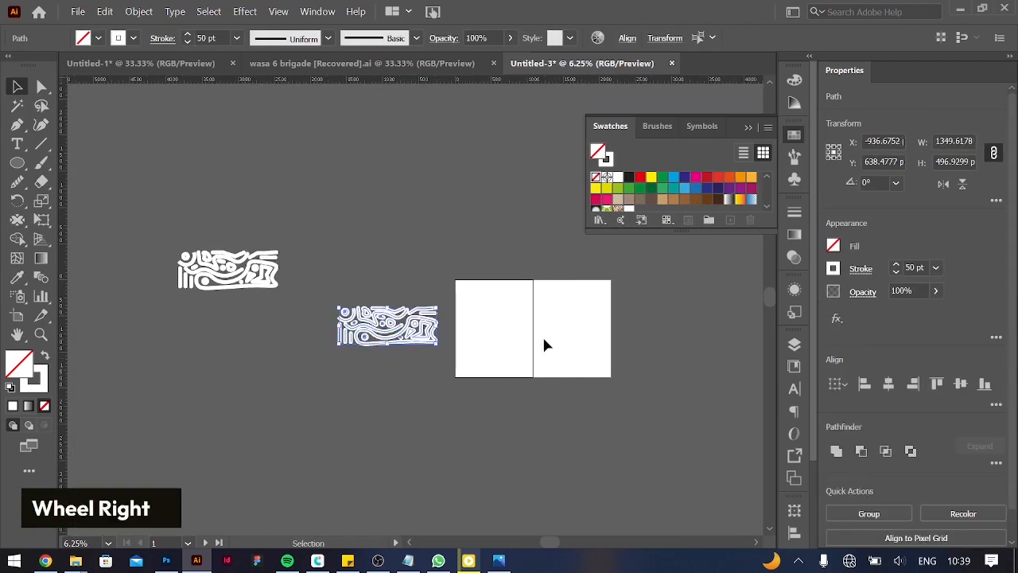
{"action": "left_click_drag", "start_coordinate": [342, 325], "coordinate": [249, 326]}
{"action": "key", "text": "ctrl+equal"}
{"action": "key", "text": "ctrl+equal"}
{"action": "key", "text": "ctrl+equal"}
{"action": "scroll", "coordinate": [339, 326], "scroll_direction": "right", "scroll_amount": 5}
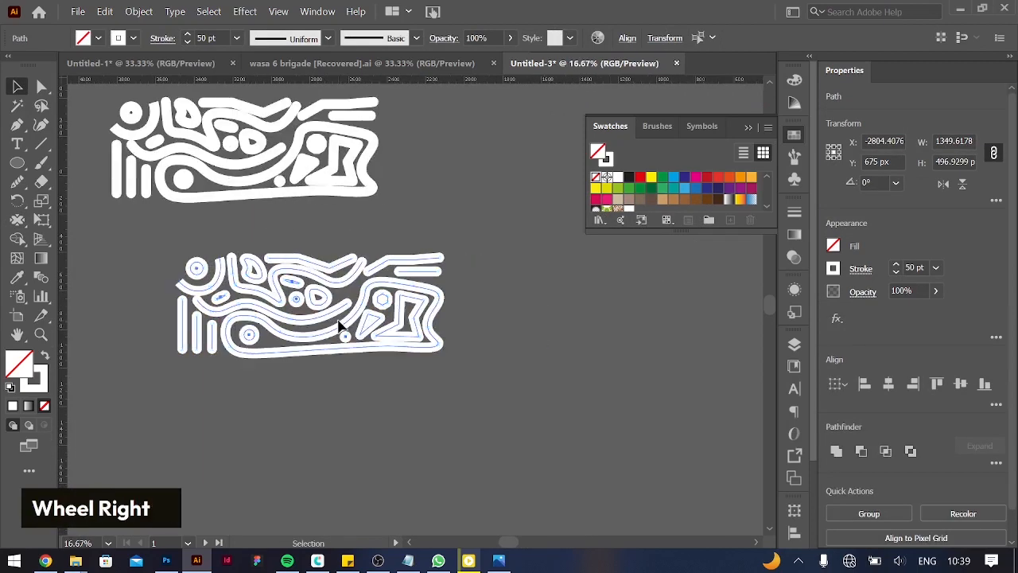
{"action": "scroll", "coordinate": [425, 297], "scroll_direction": "right", "scroll_amount": 3}
{"action": "left_click", "coordinate": [445, 292]}
{"action": "key", "text": "ctrl+equal"}
{"action": "key", "text": "ctrl+equal"}
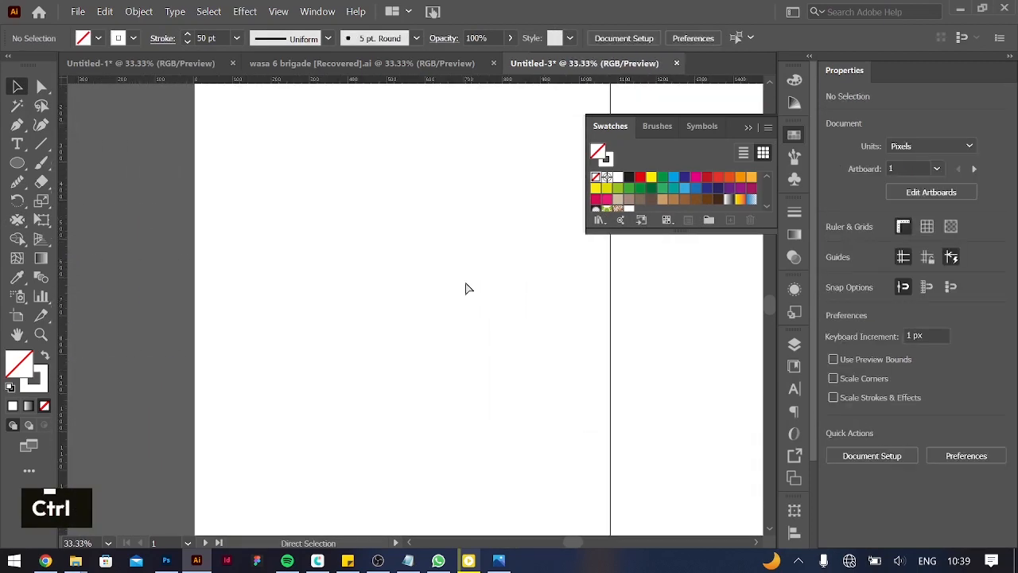
{"action": "key", "text": "ctrl+minus"}
{"action": "left_click", "coordinate": [17, 163]}
{"action": "left_click_drag", "start_coordinate": [245, 109], "coordinate": [494, 427]}
{"action": "key", "text": "BackSpace"}
Draw a rectangle about 1080 by 1342 px over the first artboard and set its stroke to 0
{"action": "key", "text": "m"}
{"action": "left_click_drag", "start_coordinate": [247, 111], "coordinate": [564, 503]}
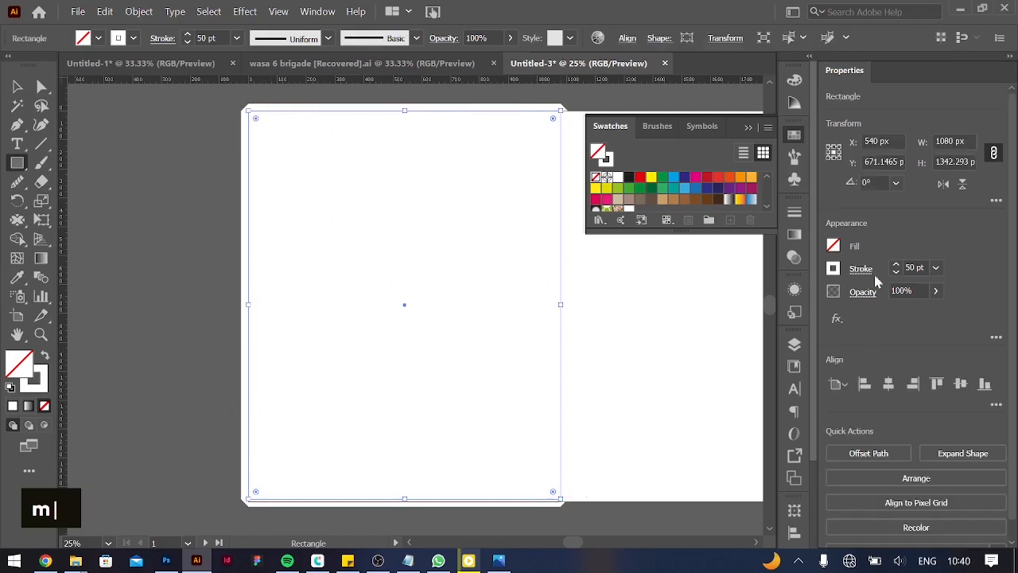
{"action": "type", "text": "0"}
{"action": "key", "text": "Tab"}
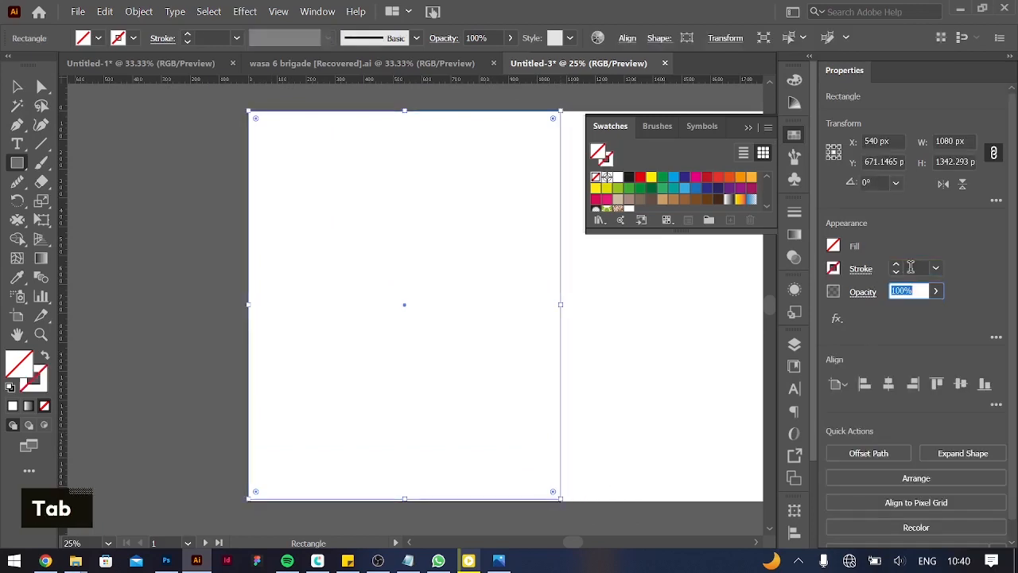
Fill the rectangle with a light grey swatch and stretch it to 1350 px high to cover the artboard
{"action": "left_click", "coordinate": [835, 248]}
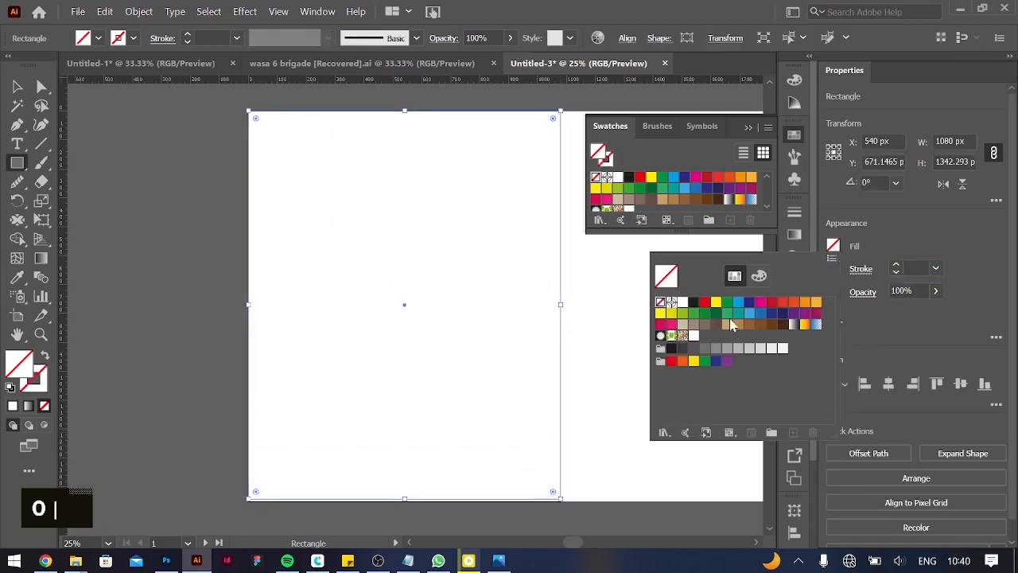
{"action": "left_click", "coordinate": [780, 351]}
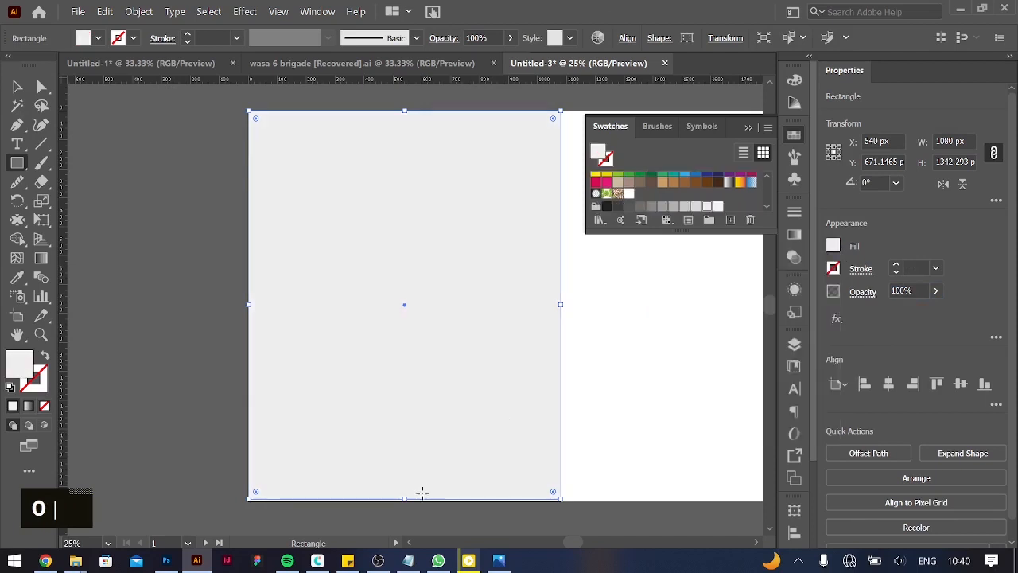
{"action": "left_click", "coordinate": [16, 86]}
{"action": "double_click", "coordinate": [143, 220]}
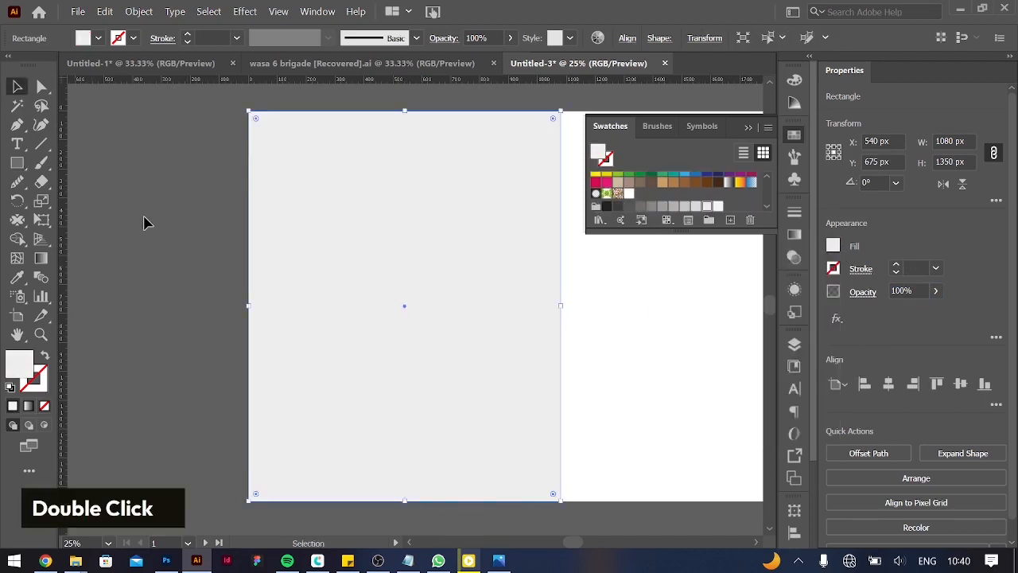
{"action": "scroll", "coordinate": [235, 242], "scroll_direction": "left", "scroll_amount": 3}
{"action": "scroll", "coordinate": [235, 243], "scroll_direction": "left", "scroll_amount": 2}
{"action": "key", "text": "ctrl+minus"}
{"action": "key", "text": "ctrl+minus"}
{"action": "scroll", "coordinate": [227, 263], "scroll_direction": "left", "scroll_amount": 1}
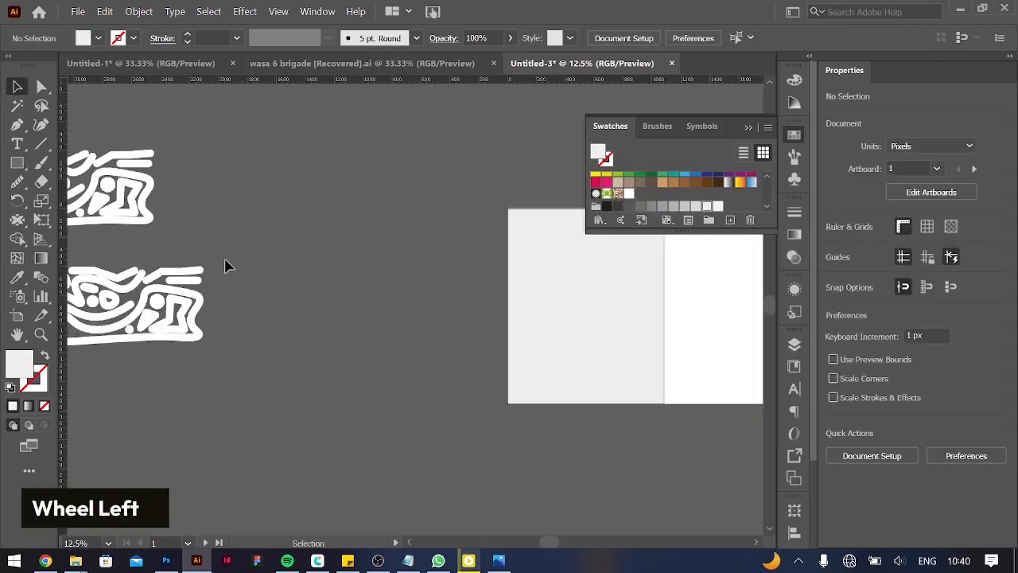
{"action": "left_click", "coordinate": [183, 299]}
{"action": "scroll", "coordinate": [183, 299], "scroll_direction": "left", "scroll_amount": 1}
{"action": "scroll", "coordinate": [214, 293], "scroll_direction": "right", "scroll_amount": 4}
Duplicate the grey rectangle in place, directly behind the original
{"action": "left_click", "coordinate": [380, 308]}
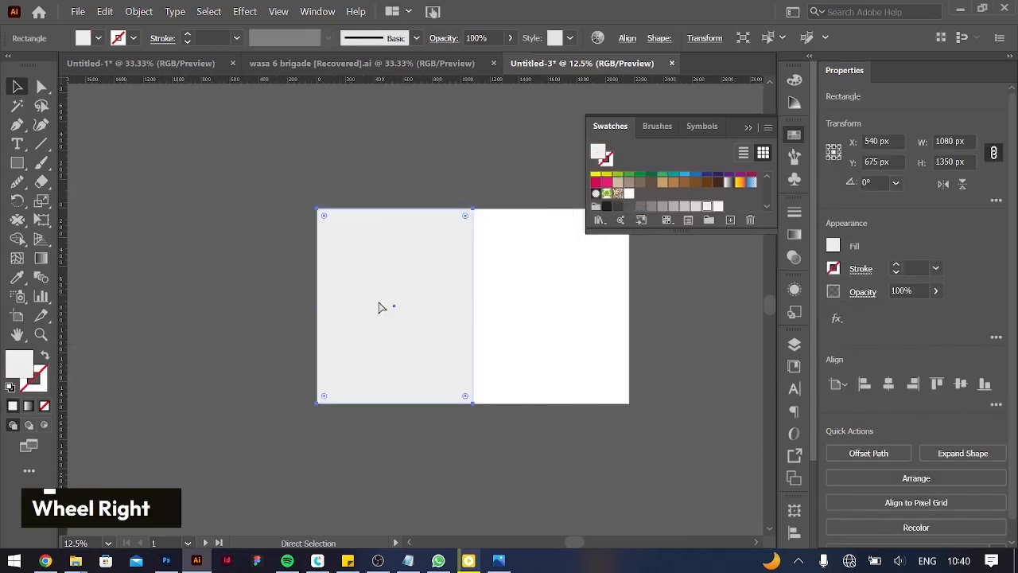
{"action": "key", "text": "ctrl+plus"}
{"action": "key", "text": "ctrl+plus"}
{"action": "key", "text": "ctrl+plus"}
{"action": "key", "text": "ctrl+minus"}
{"action": "key", "text": "ctrl+b"}
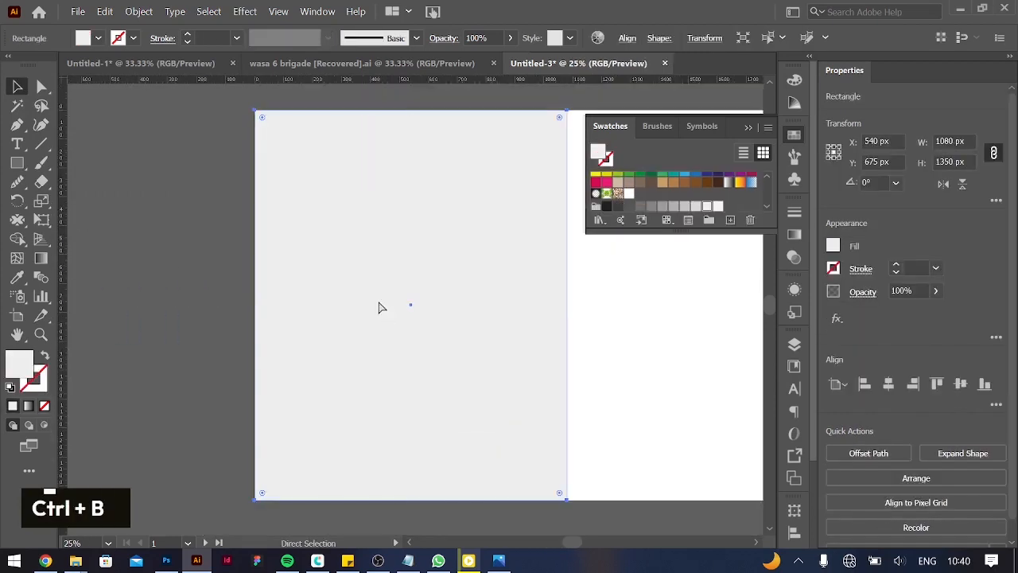
Fill the front rectangle with the "dey play" pattern swatch
{"action": "left_click_drag", "start_coordinate": [436, 307], "coordinate": [422, 307]}
{"action": "key", "text": "ctrl+z"}
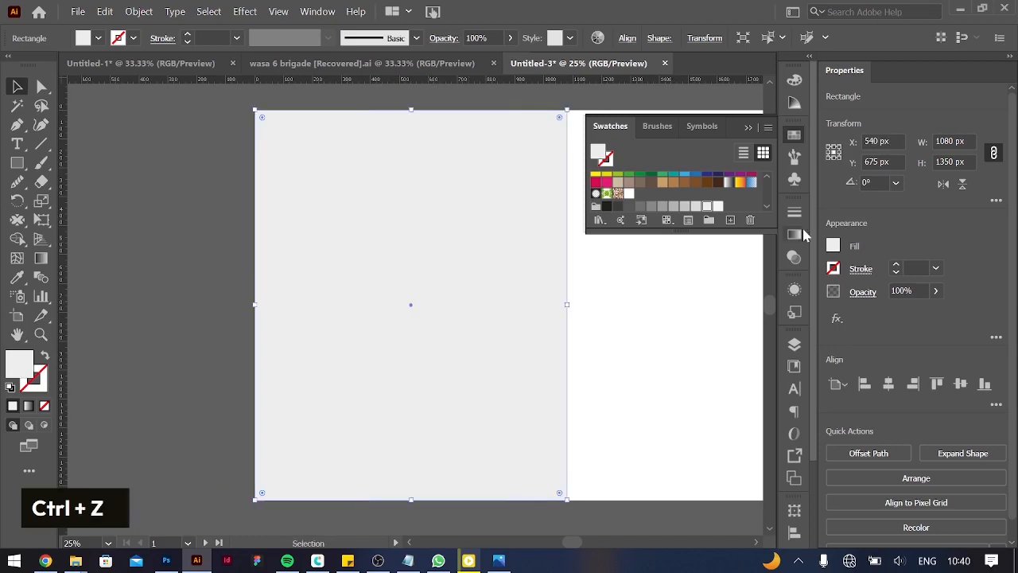
{"action": "left_click", "coordinate": [628, 195]}
{"action": "left_click", "coordinate": [623, 382]}
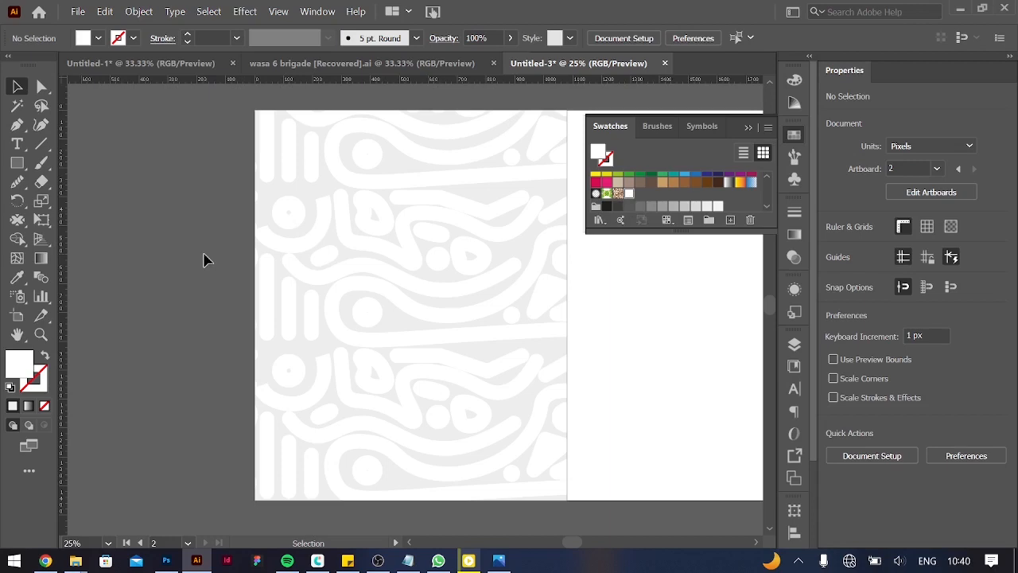
Open the pattern filling the artboard rectangle for editing
{"action": "left_click", "coordinate": [404, 273]}
{"action": "scroll", "coordinate": [244, 257], "scroll_direction": "left", "scroll_amount": 10}
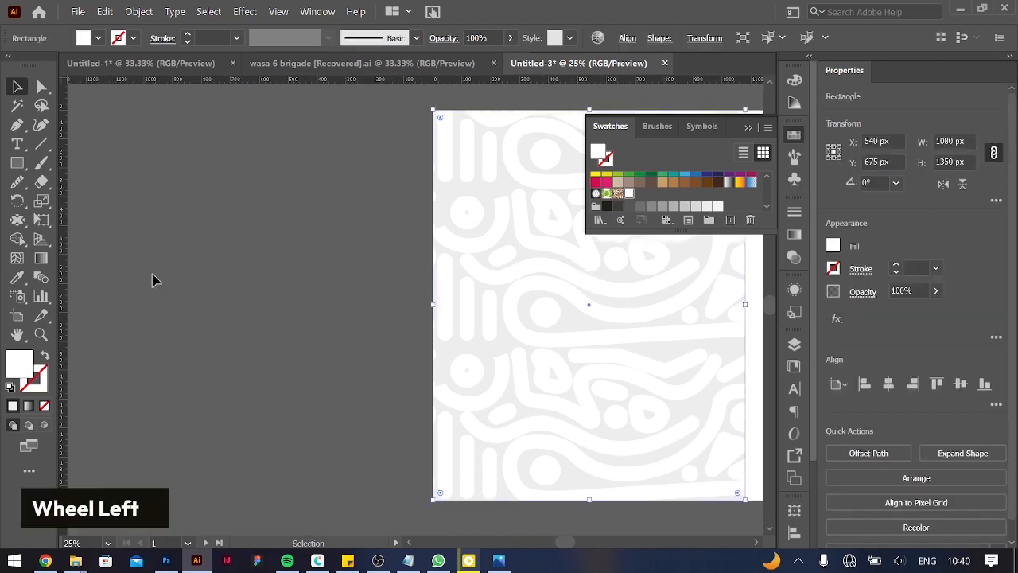
{"action": "scroll", "coordinate": [409, 276], "scroll_direction": "right", "scroll_amount": 5}
{"action": "scroll", "coordinate": [409, 277], "scroll_direction": "right", "scroll_amount": 5}
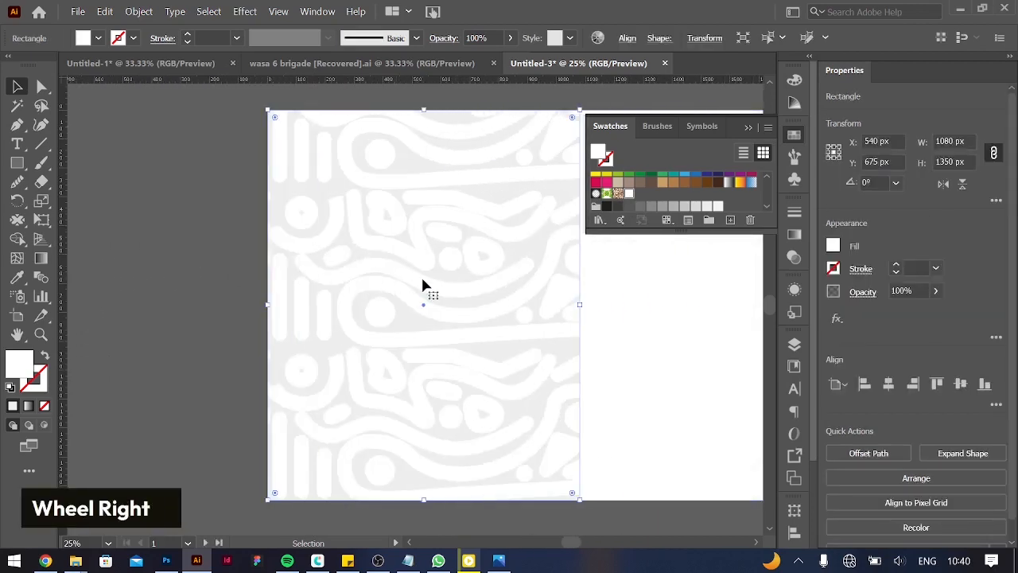
{"action": "left_click", "coordinate": [139, 11]}
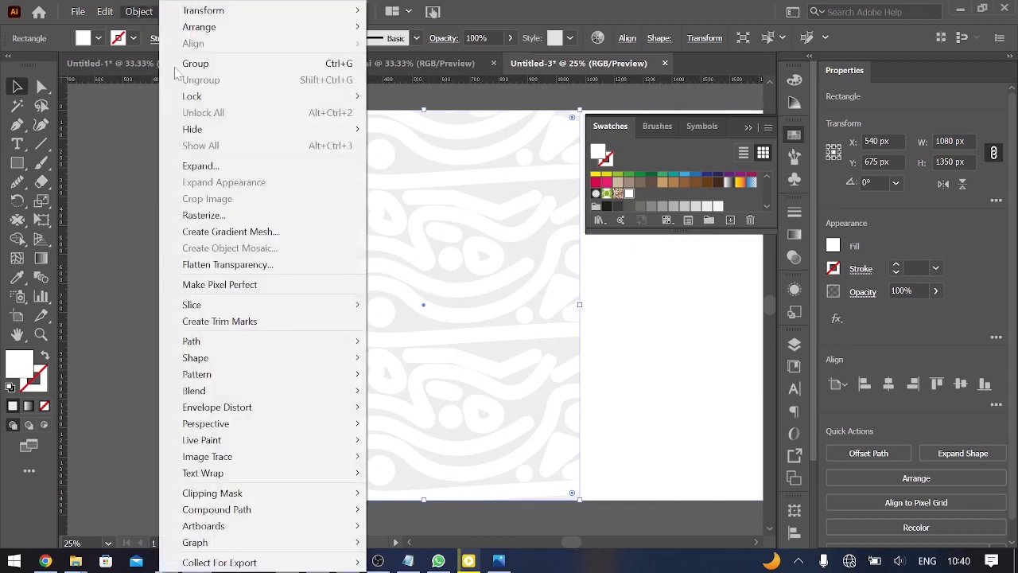
{"action": "mouse_move", "coordinate": [284, 376]}
{"action": "left_click", "coordinate": [400, 396]}
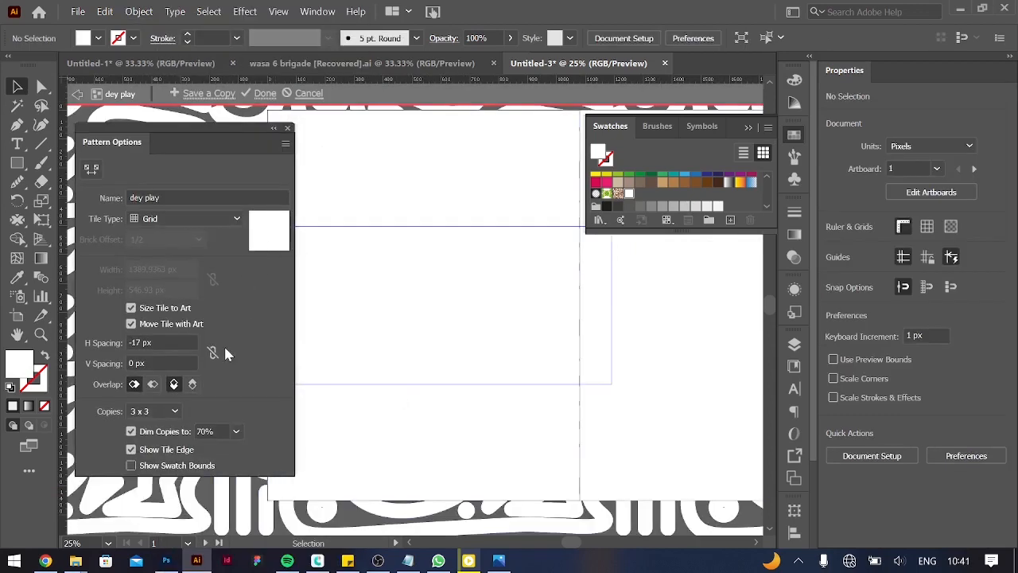
Scale all the tile artwork down to about 1061 px wide and position it across the first artboard
{"action": "scroll", "coordinate": [389, 295], "scroll_direction": "left", "scroll_amount": 3}
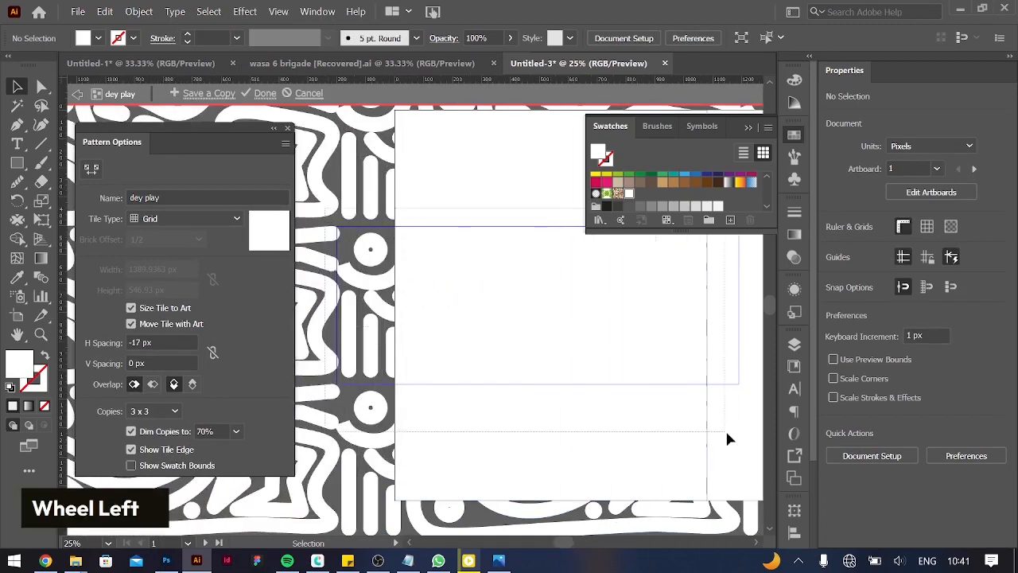
{"action": "left_click", "coordinate": [734, 378], "text": "shift"}
{"action": "left_click_drag", "start_coordinate": [734, 378], "coordinate": [685, 358]}
{"action": "left_click_drag", "start_coordinate": [598, 318], "coordinate": [609, 314]}
{"action": "scroll", "coordinate": [589, 334], "scroll_direction": "right", "scroll_amount": 2}
Try a green fill and a green stroke on the tile artwork, and cancel the pattern edit
{"action": "left_click_drag", "start_coordinate": [769, 232], "coordinate": [763, 323]}
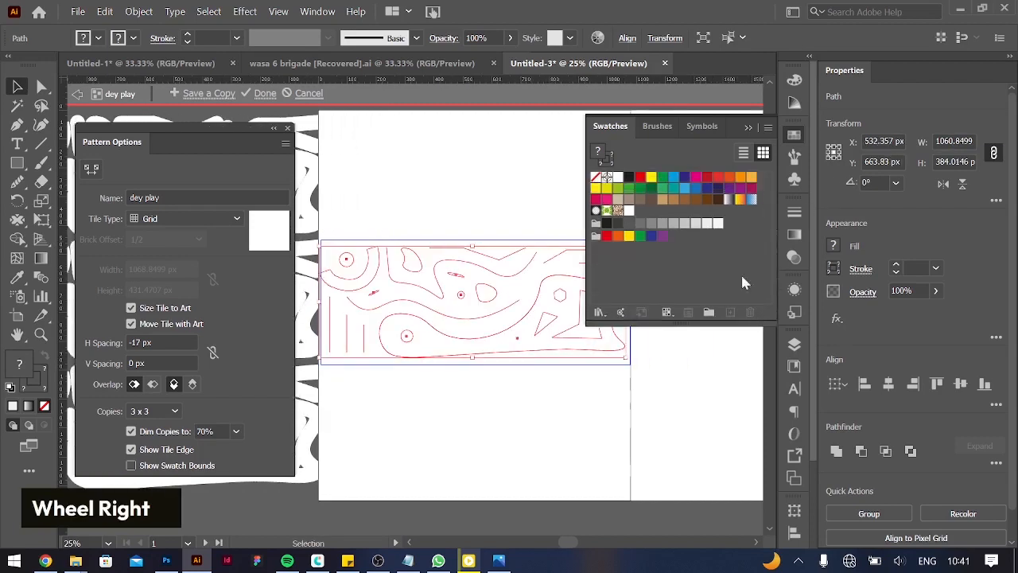
{"action": "left_click", "coordinate": [642, 190]}
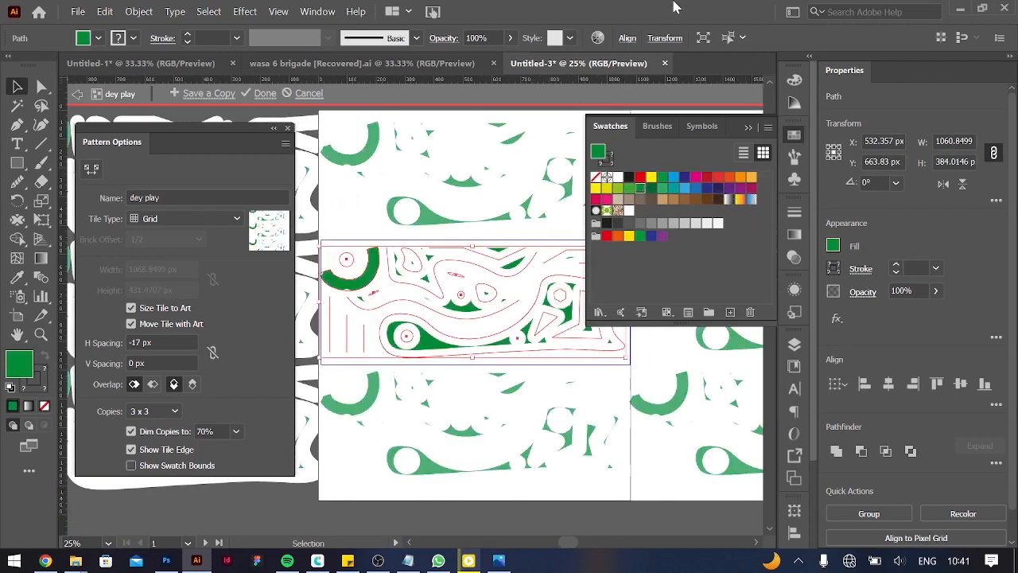
{"action": "key", "text": "ctrl+z"}
{"action": "left_click", "coordinate": [832, 269]}
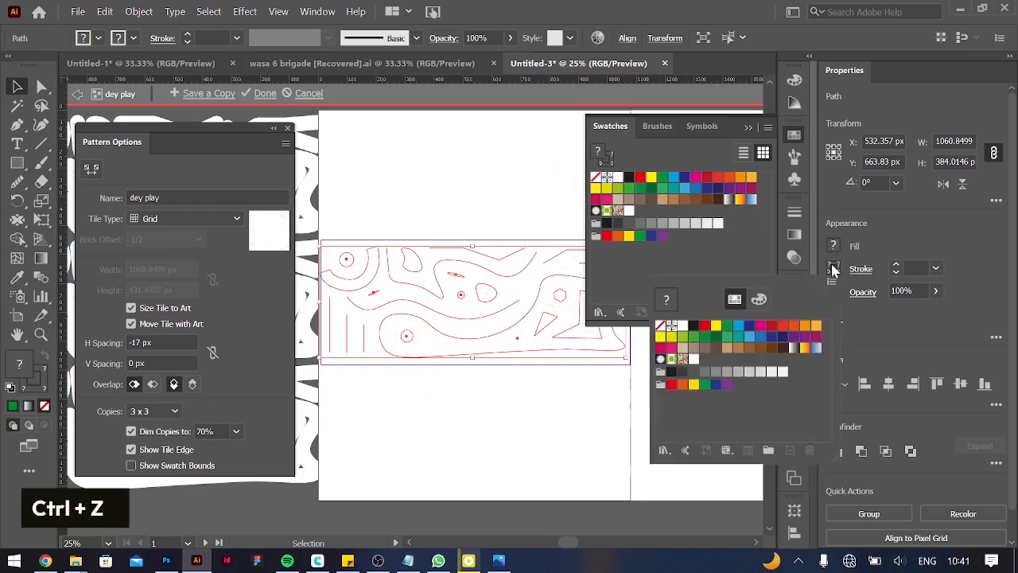
{"action": "left_click", "coordinate": [715, 338]}
{"action": "left_click", "coordinate": [705, 337]}
{"action": "left_click", "coordinate": [694, 337]}
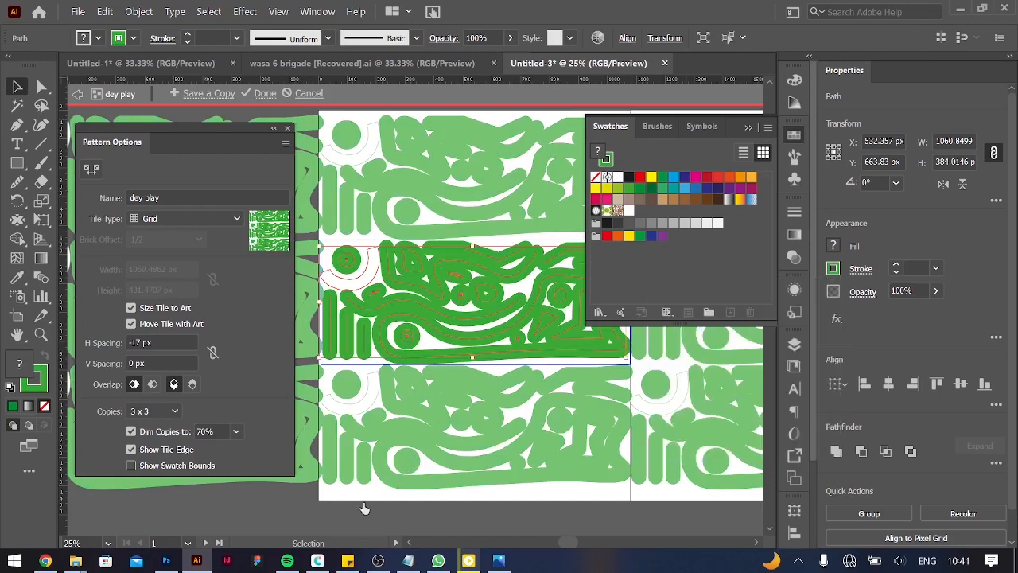
{"action": "left_click", "coordinate": [304, 94]}
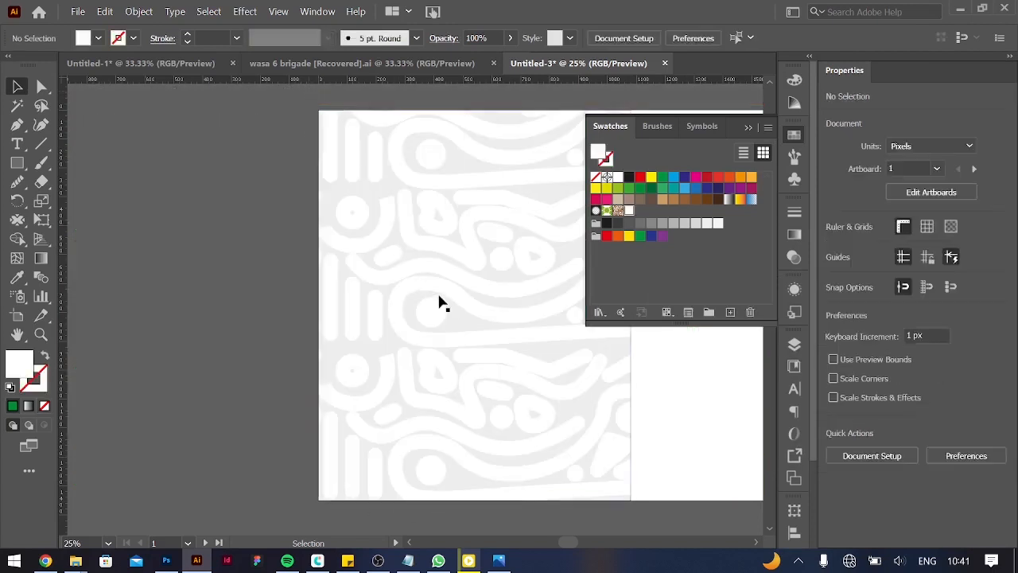
Expand the lower artwork copy beside the artboards into filled shapes
{"action": "scroll", "coordinate": [416, 318], "scroll_direction": "left", "scroll_amount": 15}
{"action": "scroll", "coordinate": [396, 311], "scroll_direction": "left", "scroll_amount": 2}
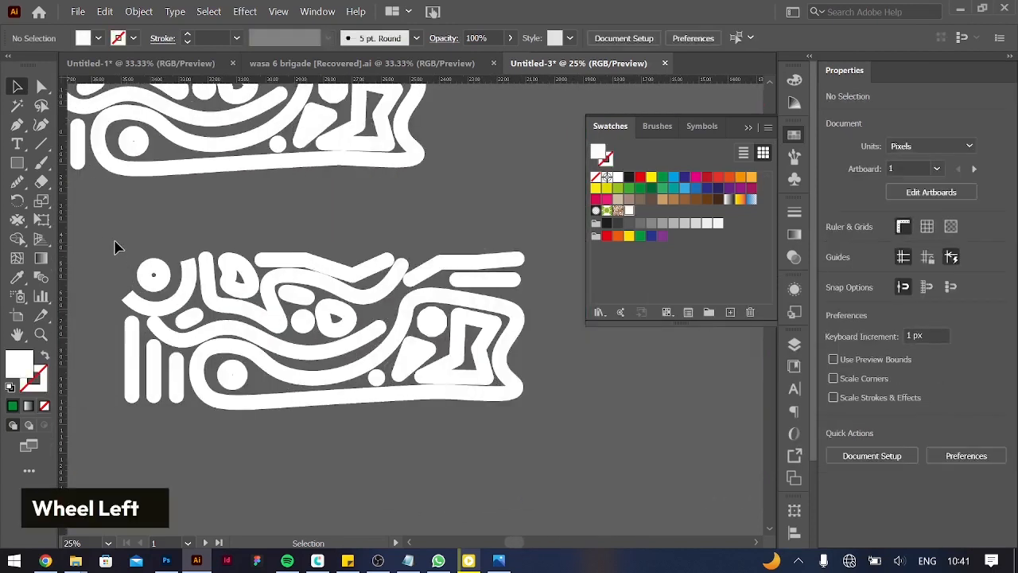
{"action": "left_click_drag", "start_coordinate": [114, 244], "coordinate": [523, 403]}
{"action": "left_click", "coordinate": [138, 11]}
{"action": "left_click", "coordinate": [159, 165]}
{"action": "key", "text": "Return"}
{"action": "left_click", "coordinate": [612, 366]}
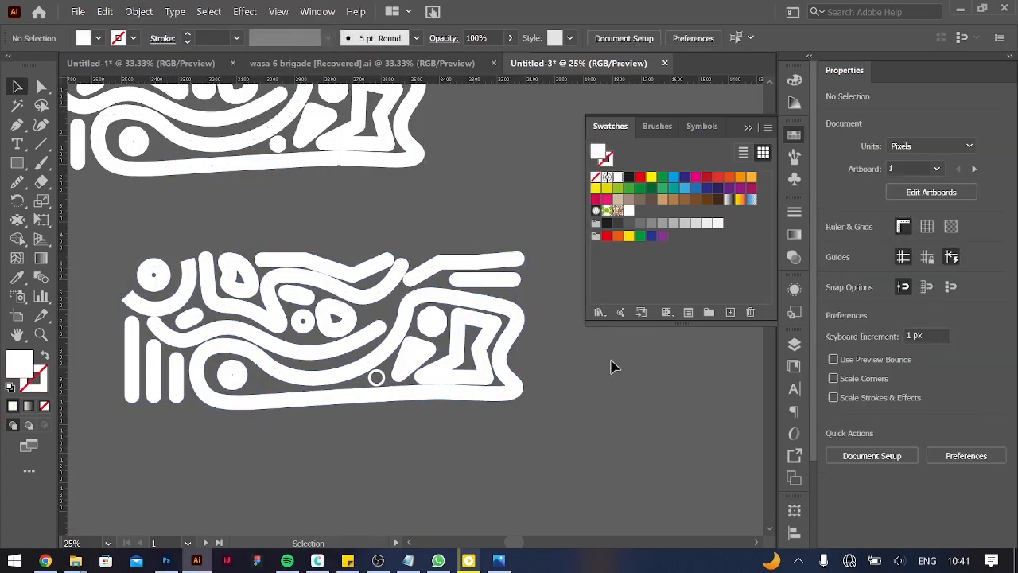
Make a new pattern from the expanded artwork group
{"action": "left_click", "coordinate": [503, 366]}
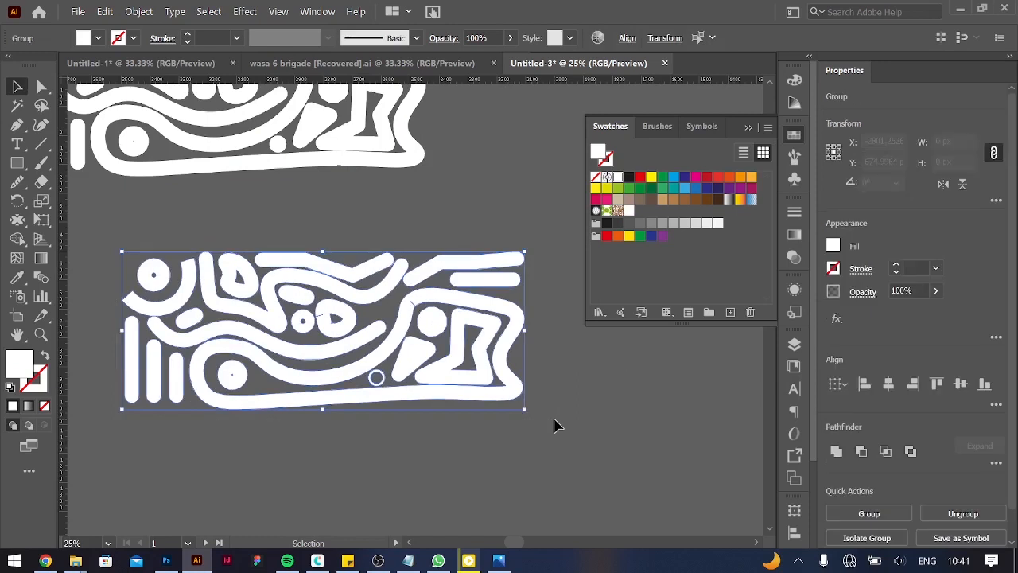
{"action": "left_click", "coordinate": [147, 11]}
{"action": "mouse_move", "coordinate": [304, 375]}
{"action": "left_click", "coordinate": [398, 375]}
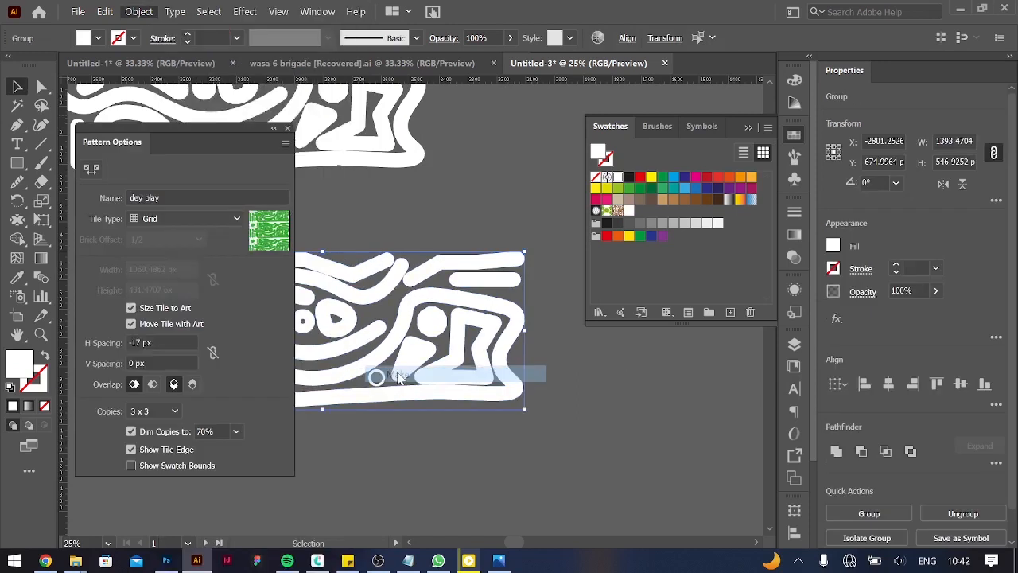
{"action": "scroll", "coordinate": [521, 318], "scroll_direction": "right", "scroll_amount": 5}
{"action": "scroll", "coordinate": [521, 318], "scroll_direction": "left", "scroll_amount": 5}
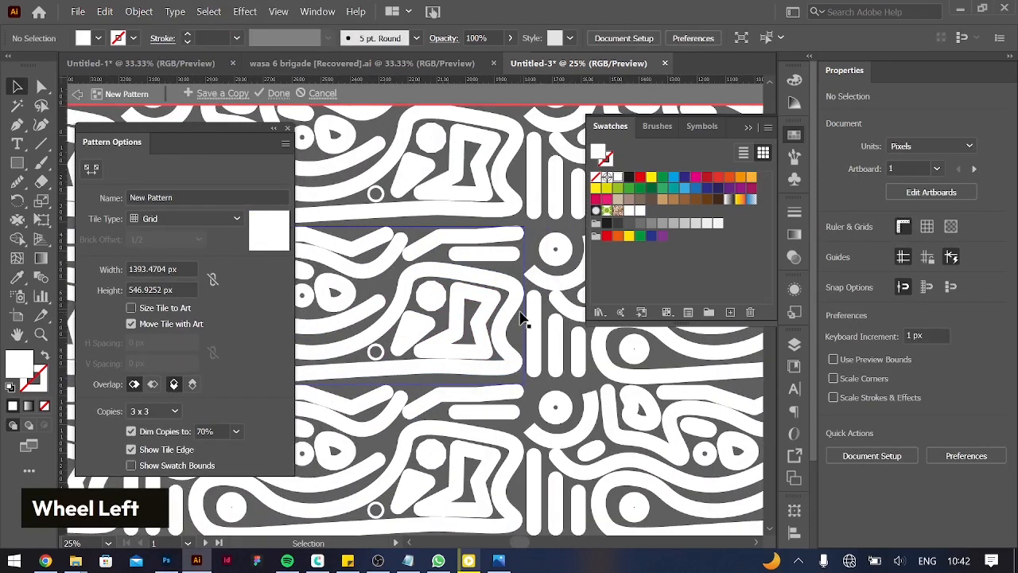
Scale the tile artwork down to about 620 px wide and make the tile size fit the art
{"action": "left_click", "coordinate": [633, 191]}
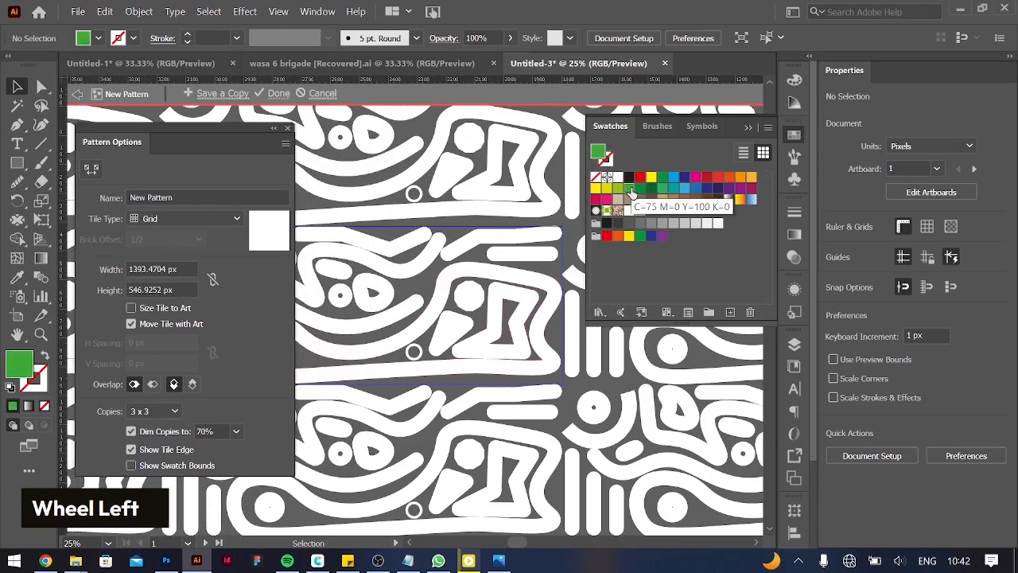
{"action": "key", "text": "ctrl+minus"}
{"action": "key", "text": "ctrl+minus"}
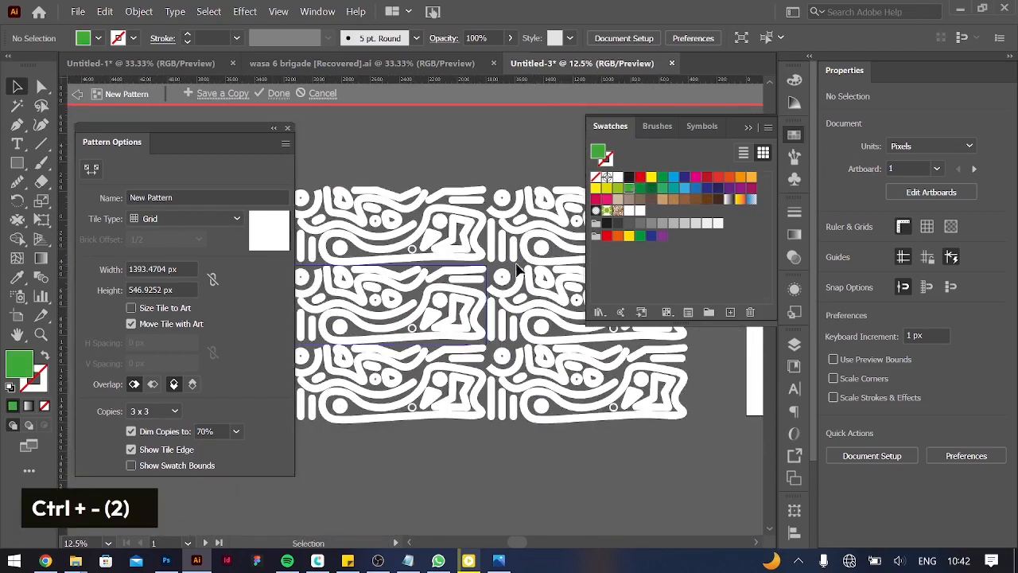
{"action": "scroll", "coordinate": [422, 274], "scroll_direction": "left", "scroll_amount": 1}
{"action": "left_click", "coordinate": [599, 342], "text": "shift"}
{"action": "left_click_drag", "start_coordinate": [601, 344], "coordinate": [575, 334]}
{"action": "key", "text": "ctrl+equal"}
{"action": "key", "text": "ctrl+equal"}
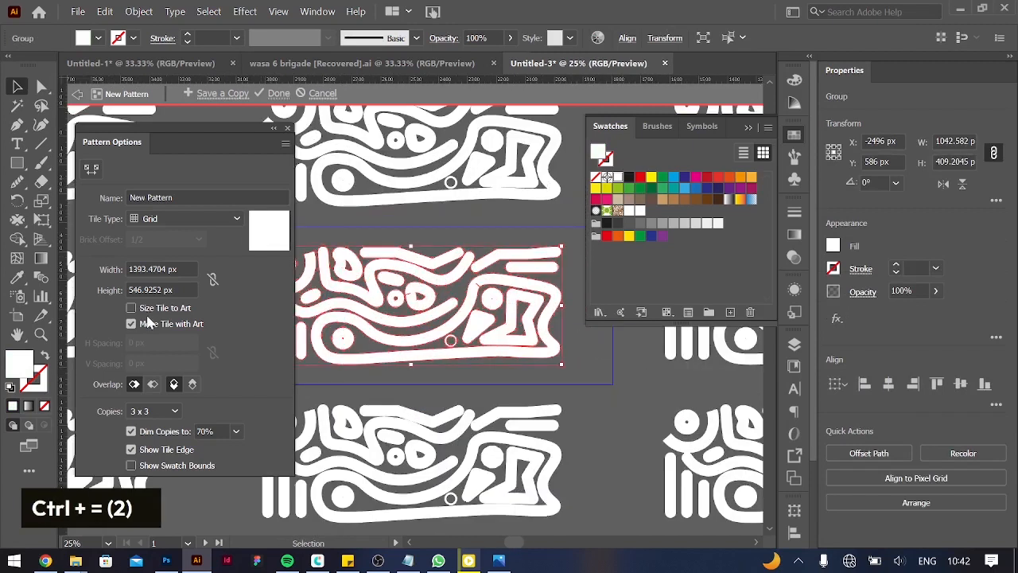
{"action": "left_click", "coordinate": [148, 308]}
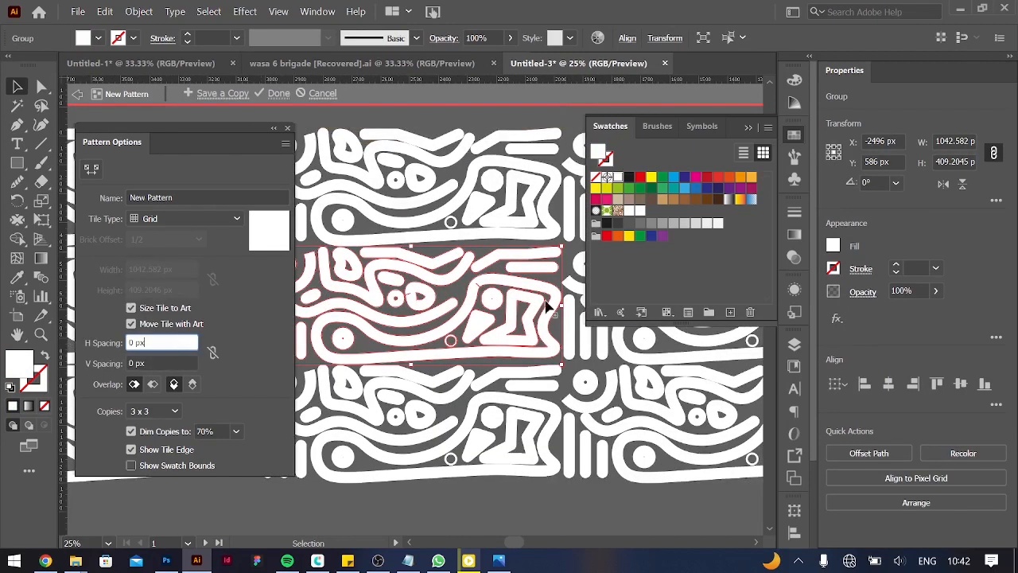
{"action": "left_click_drag", "start_coordinate": [557, 310], "coordinate": [531, 347]}
Set the tile type to Brick by Column and fill the tile artwork with green
{"action": "left_click", "coordinate": [223, 213]}
{"action": "key", "text": "Escape"}
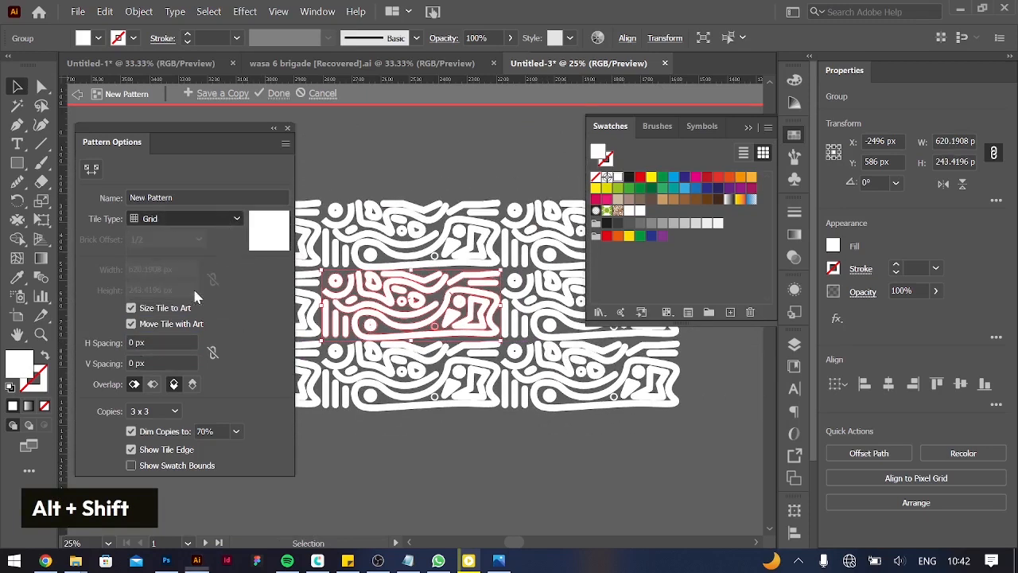
{"action": "left_click", "coordinate": [207, 220]}
{"action": "left_click", "coordinate": [200, 270]}
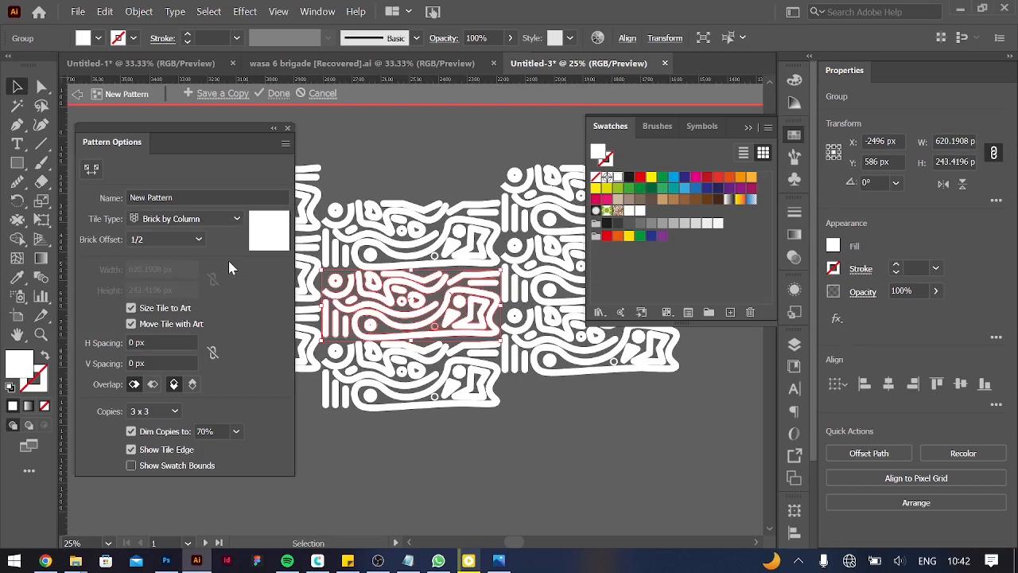
{"action": "left_click", "coordinate": [642, 190]}
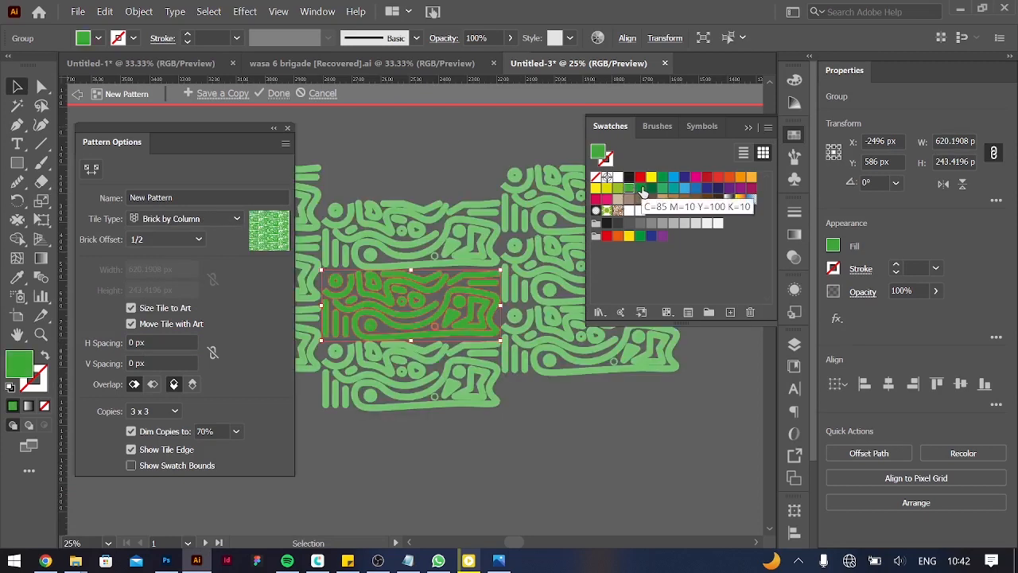
Name the pattern "dey play agan" and finish the pattern edit
{"action": "left_click", "coordinate": [206, 192]}
{"action": "key", "text": "ctrl+a"}
{"action": "type", "text": "dep"}
{"action": "key", "text": "BackSpace"}
{"action": "type", "text": "y play agan"}
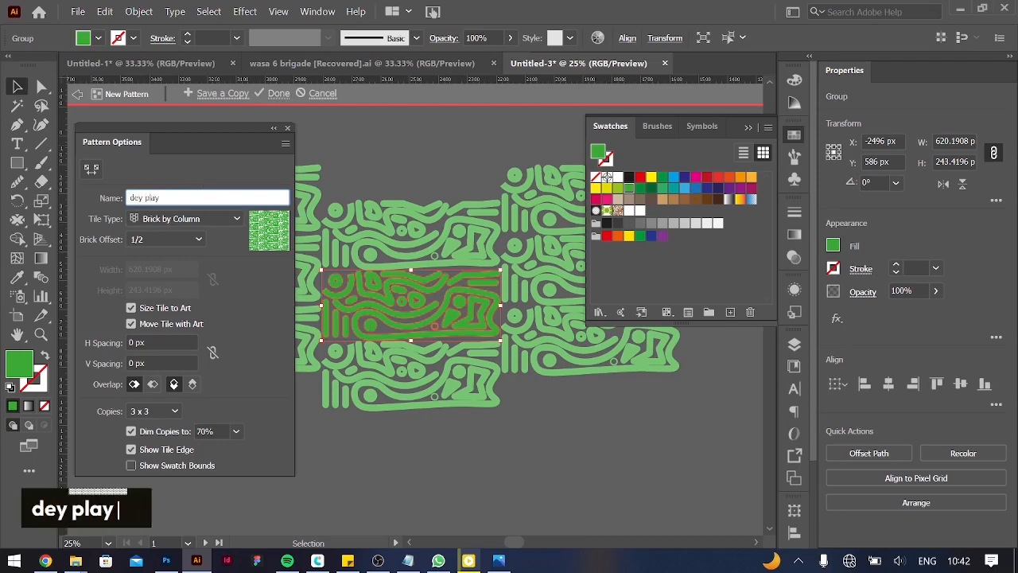
{"action": "key", "text": "Return"}
Fill the artboard-sized rectangle on the first artboard with the green pattern swatch
{"action": "scroll", "coordinate": [423, 278], "scroll_direction": "right", "scroll_amount": 5}
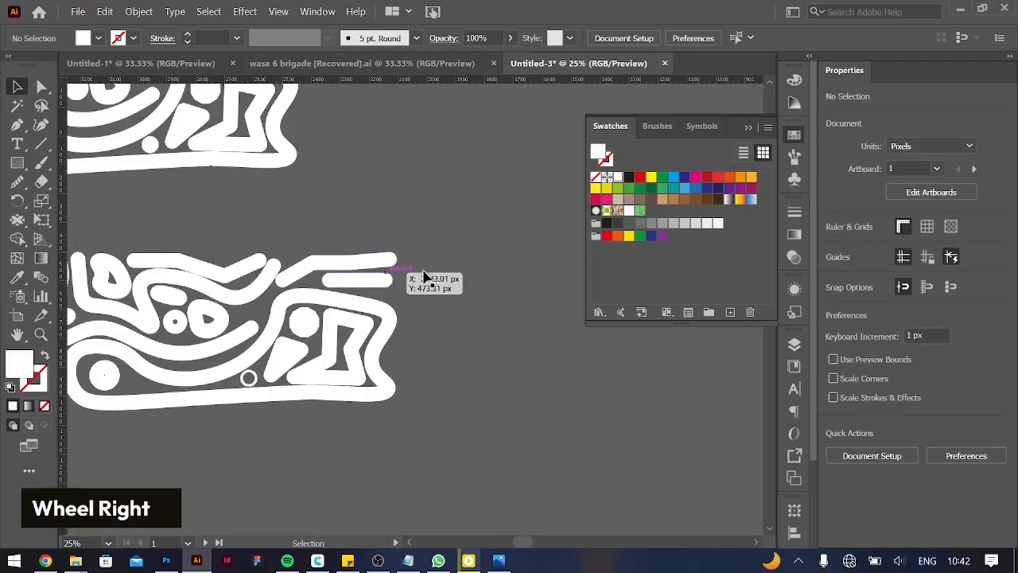
{"action": "left_click", "coordinate": [392, 329]}
{"action": "left_click", "coordinate": [641, 210]}
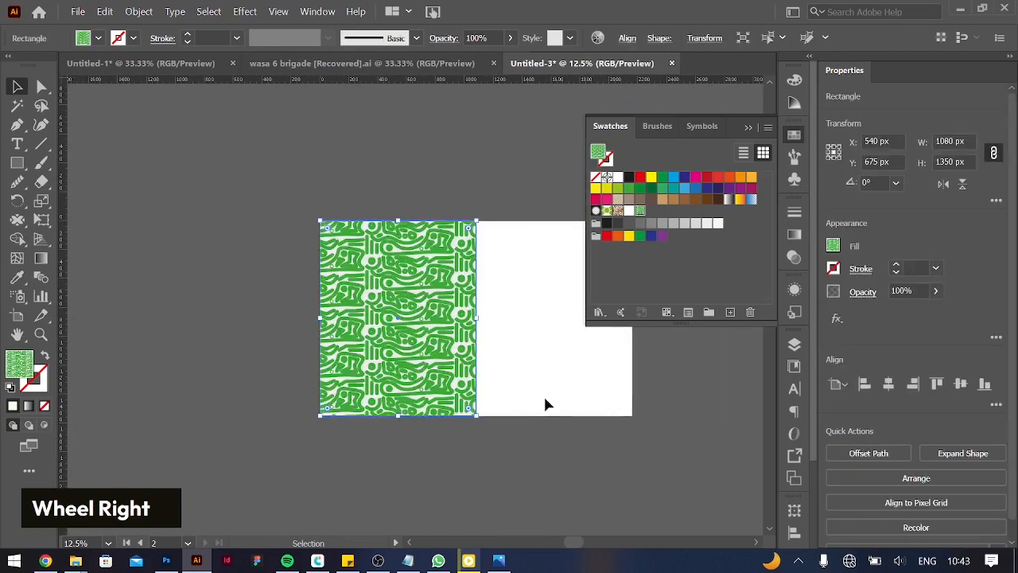
{"action": "left_click", "coordinate": [546, 404]}
{"action": "left_click", "coordinate": [475, 314]}
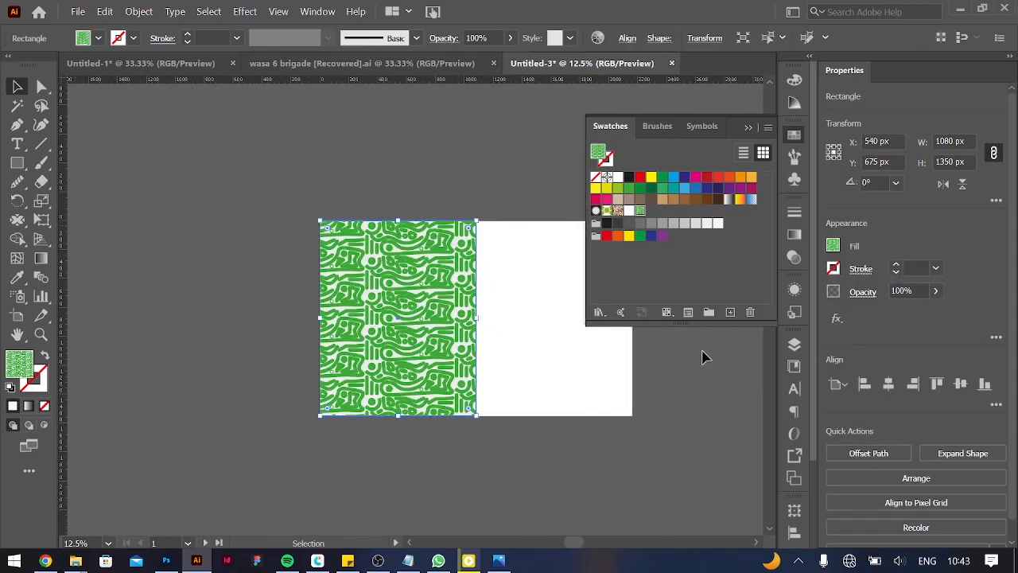
Set the opacity of the pattern-filled rectangle to 14%
{"action": "left_click", "coordinate": [833, 246]}
{"action": "left_click", "coordinate": [933, 296]}
{"action": "left_click", "coordinate": [937, 292]}
{"action": "left_click", "coordinate": [889, 312]}
{"action": "left_click", "coordinate": [507, 365]}
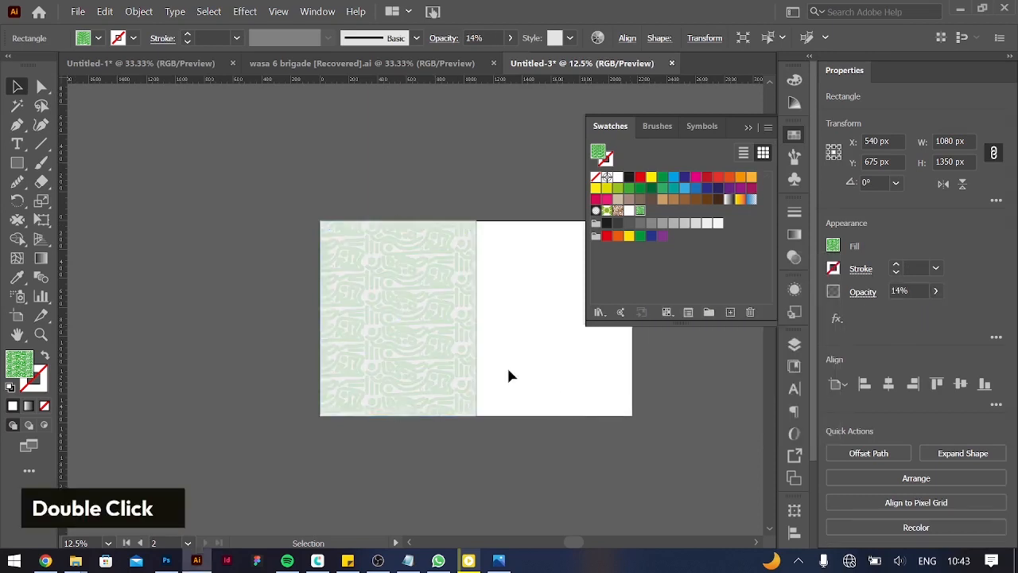
Lock the pattern-filled rectangle and fill the plain rectangle beneath it with white
{"action": "left_click", "coordinate": [456, 364]}
{"action": "key", "text": "ctrl+2"}
{"action": "left_click", "coordinate": [405, 339]}
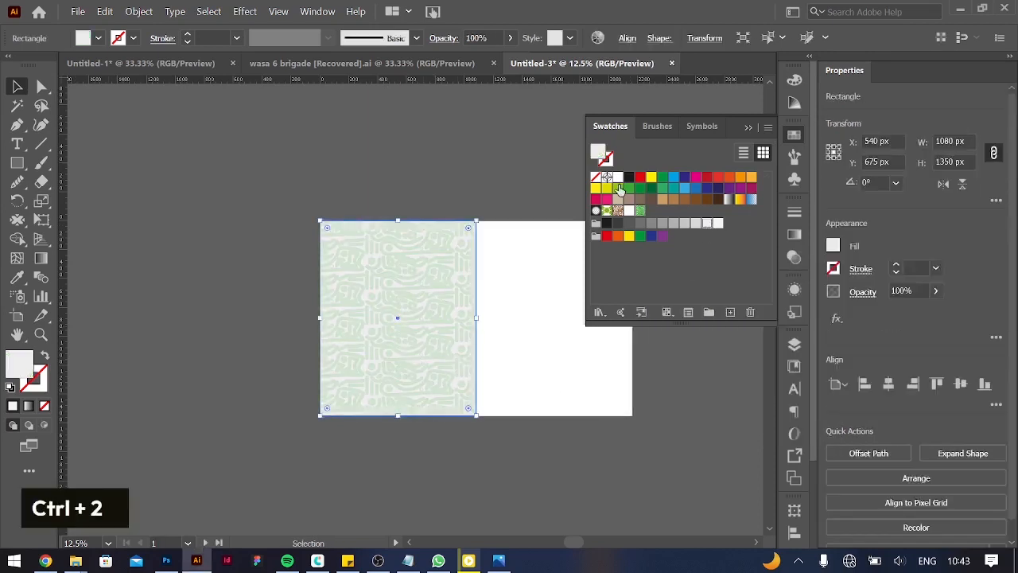
{"action": "double_click", "coordinate": [531, 374]}
Draw a white rounded rectangle about 800 × 1042 px over the middle of the patterned artboard
{"action": "key", "text": "ctrl+equal"}
{"action": "key", "text": "ctrl+equal"}
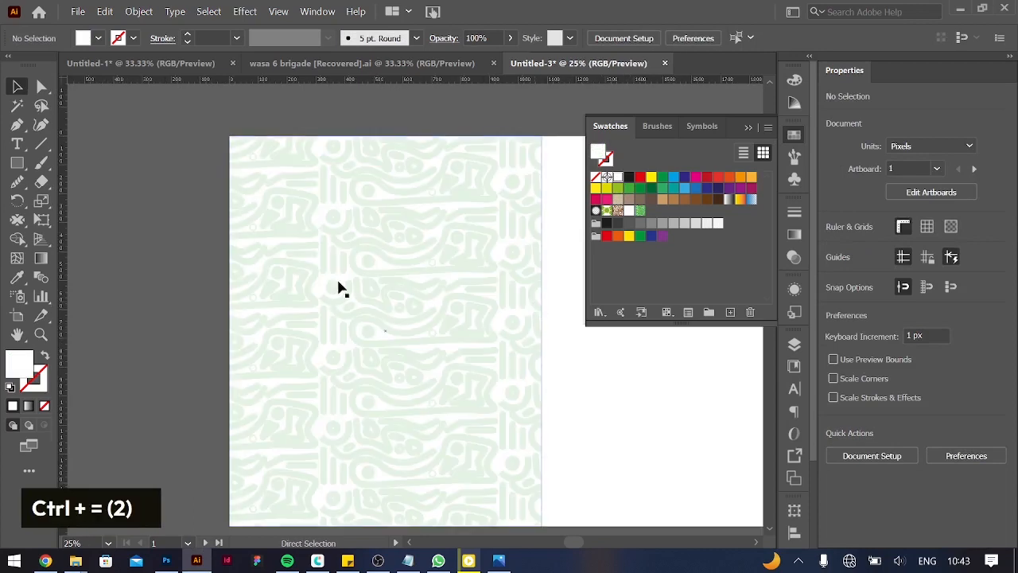
{"action": "right_click", "coordinate": [16, 164]}
{"action": "left_click", "coordinate": [75, 183]}
{"action": "left_click_drag", "start_coordinate": [272, 182], "coordinate": [499, 504]}
{"action": "scroll", "coordinate": [499, 505], "scroll_direction": "down", "scroll_amount": 3}
{"action": "left_click_drag", "start_coordinate": [387, 455], "coordinate": [387, 430]}
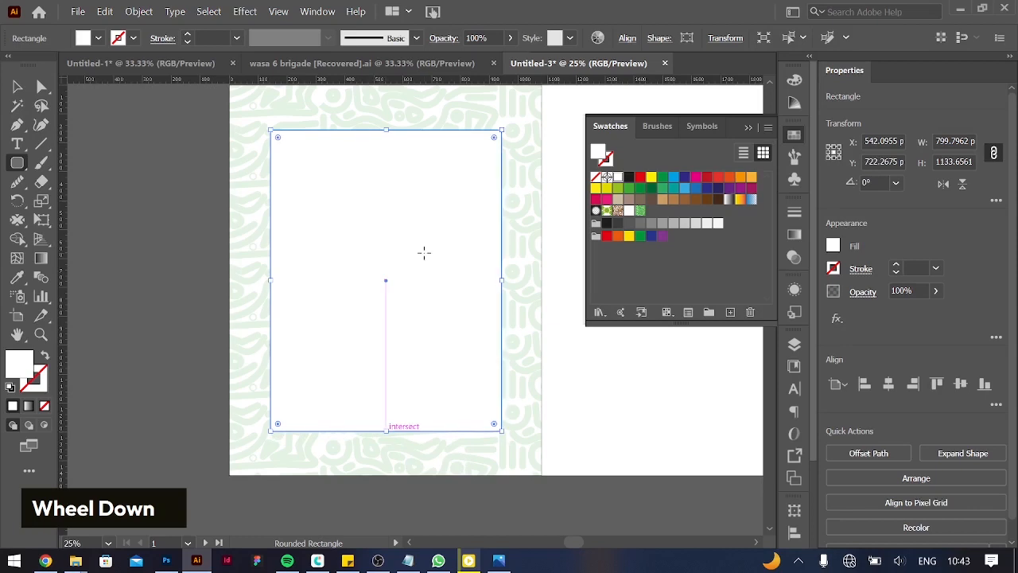
{"action": "scroll", "coordinate": [424, 252], "scroll_direction": "up", "scroll_amount": 2}
{"action": "key", "text": "v"}
{"action": "double_click", "coordinate": [379, 352]}
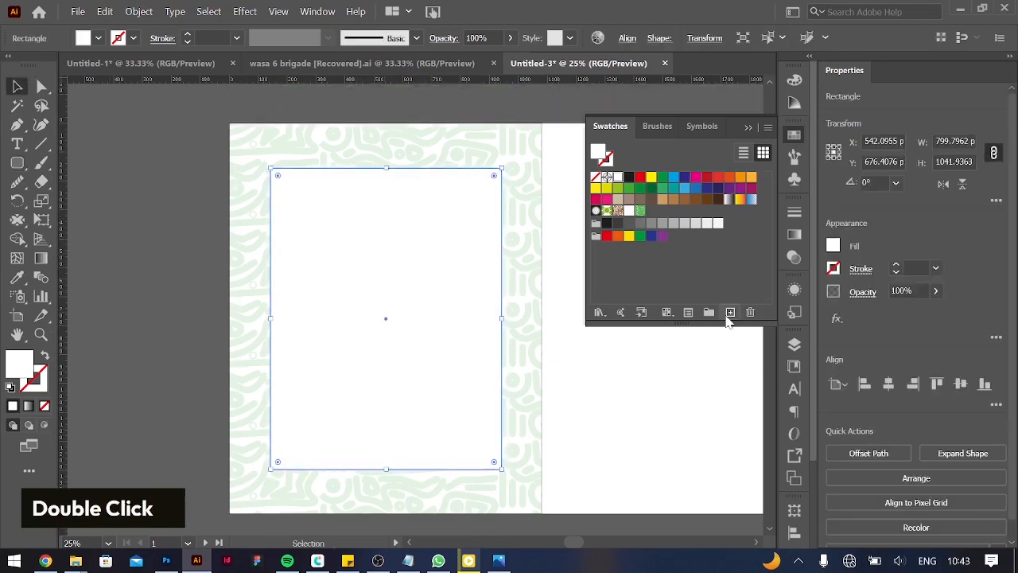
{"action": "left_click", "coordinate": [837, 318]}
{"action": "mouse_move", "coordinate": [864, 321]}
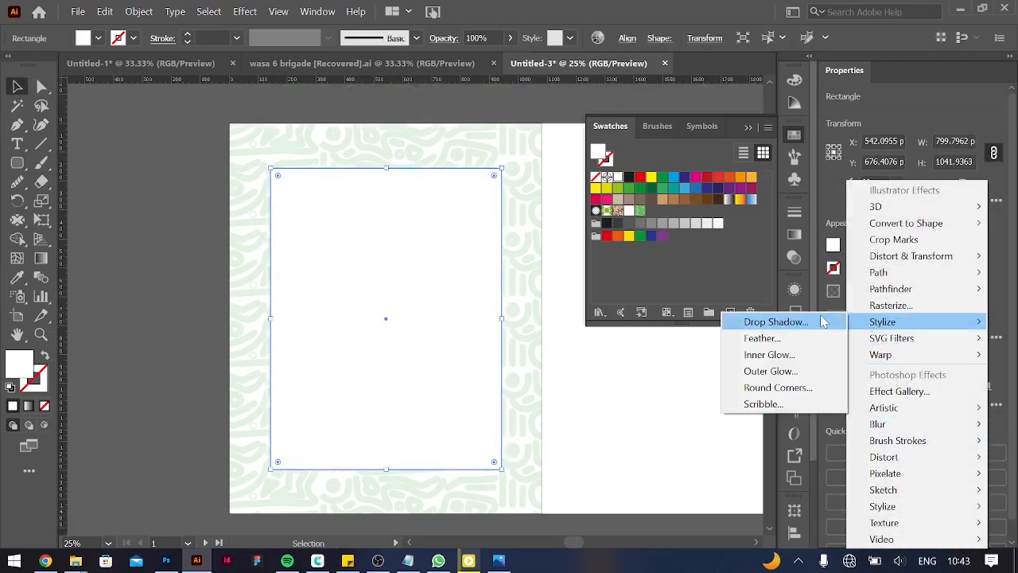
{"action": "left_click", "coordinate": [823, 320]}
{"action": "key", "text": "Escape"}
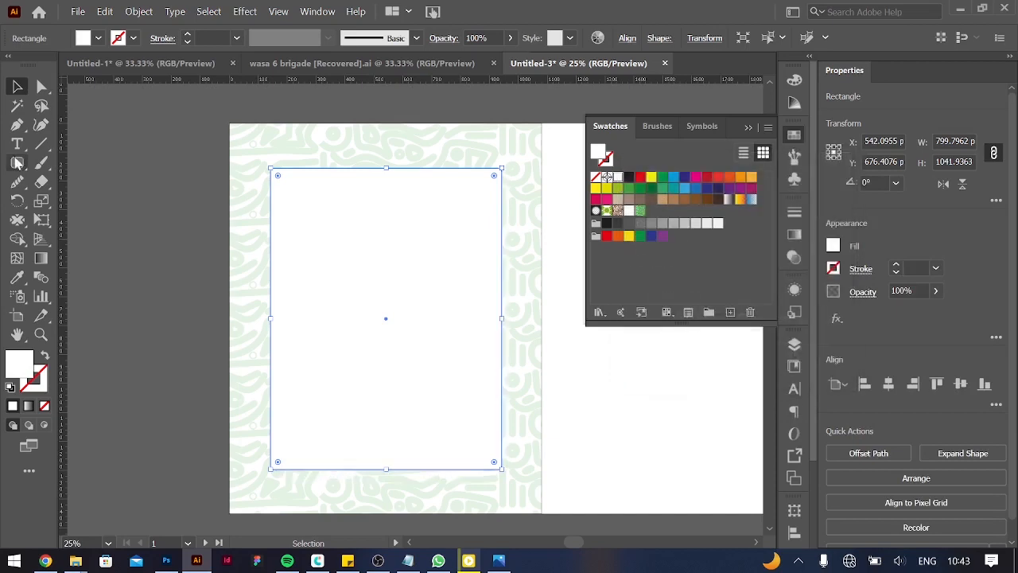
Draw a second rounded rectangle about 796 × 1033 px, offset down and right from the card, and send it backward once
{"action": "left_click", "coordinate": [16, 162]}
{"action": "left_click_drag", "start_coordinate": [279, 181], "coordinate": [512, 481]}
{"action": "key", "text": "ctrl+bracketleft"}
Fill the rear rounded rectangle with black and set its opacity to 15%
{"action": "left_click_drag", "start_coordinate": [935, 290], "coordinate": [881, 300]}
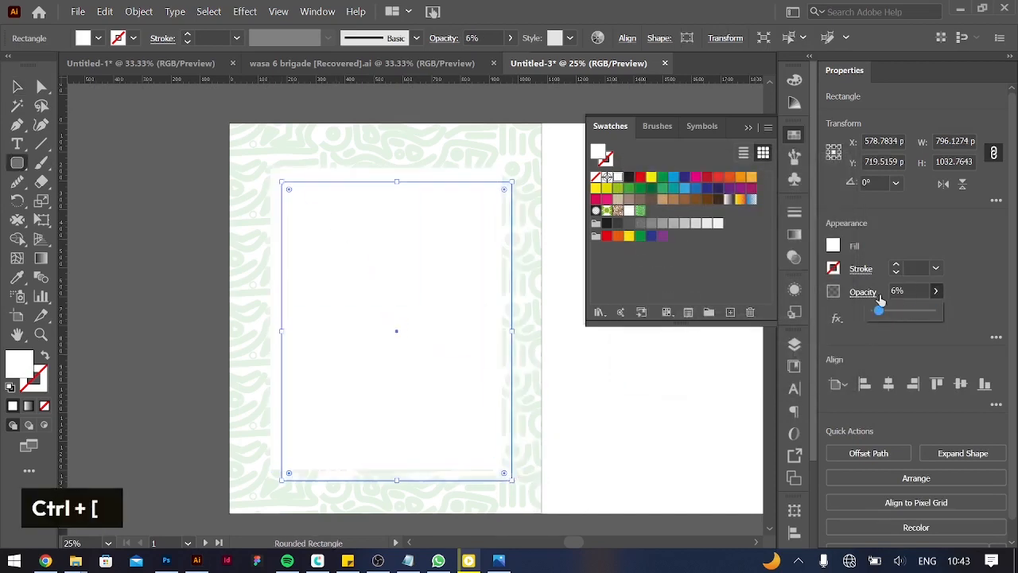
{"action": "left_click", "coordinate": [833, 245]}
{"action": "left_click", "coordinate": [670, 350]}
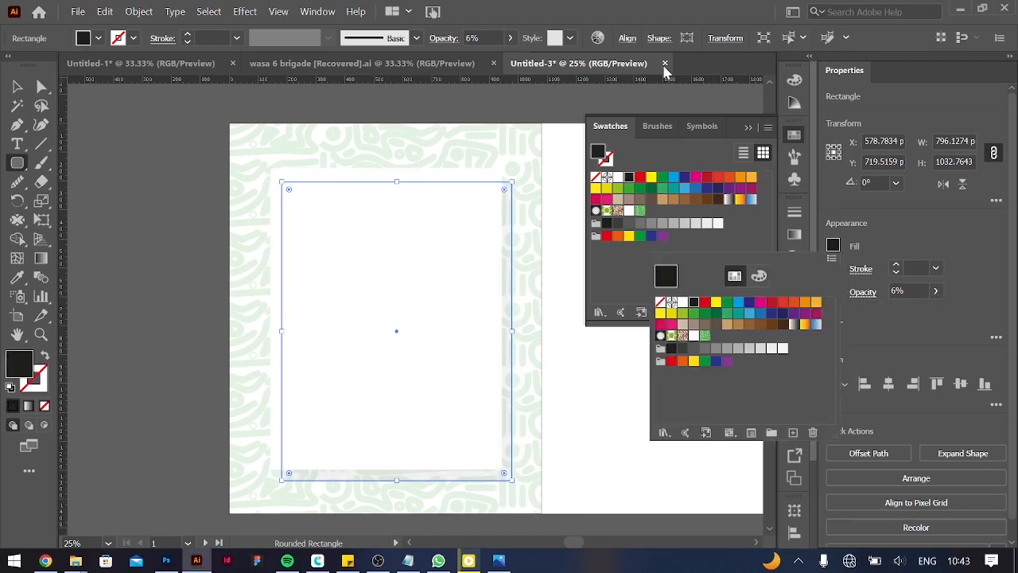
{"action": "left_click", "coordinate": [936, 292]}
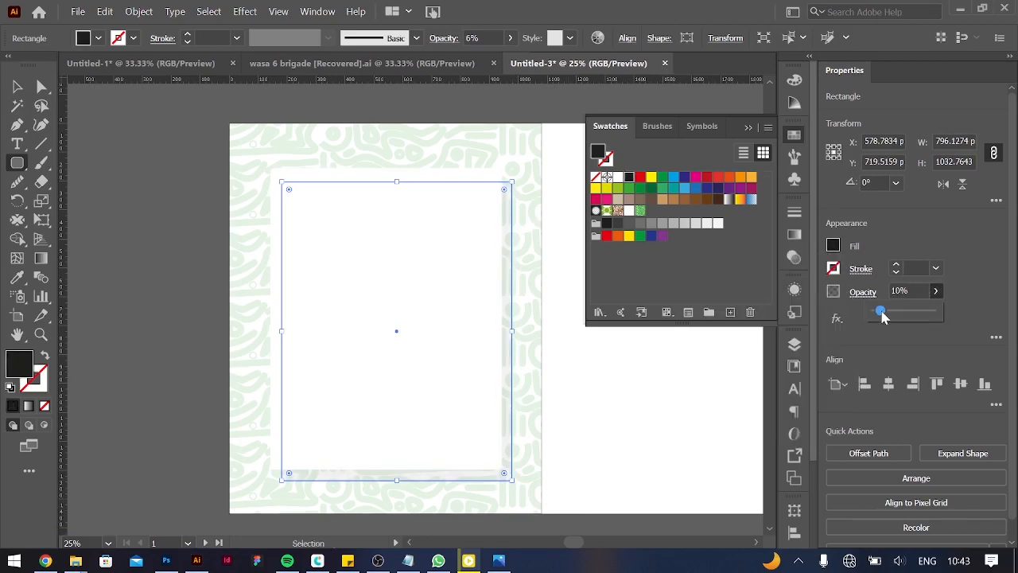
Apply a Gaussian Blur of about 46 pixels to the black rectangle and nudge it slightly upward
{"action": "left_click", "coordinate": [836, 320]}
{"action": "mouse_move", "coordinate": [830, 421]}
{"action": "left_click", "coordinate": [748, 423]}
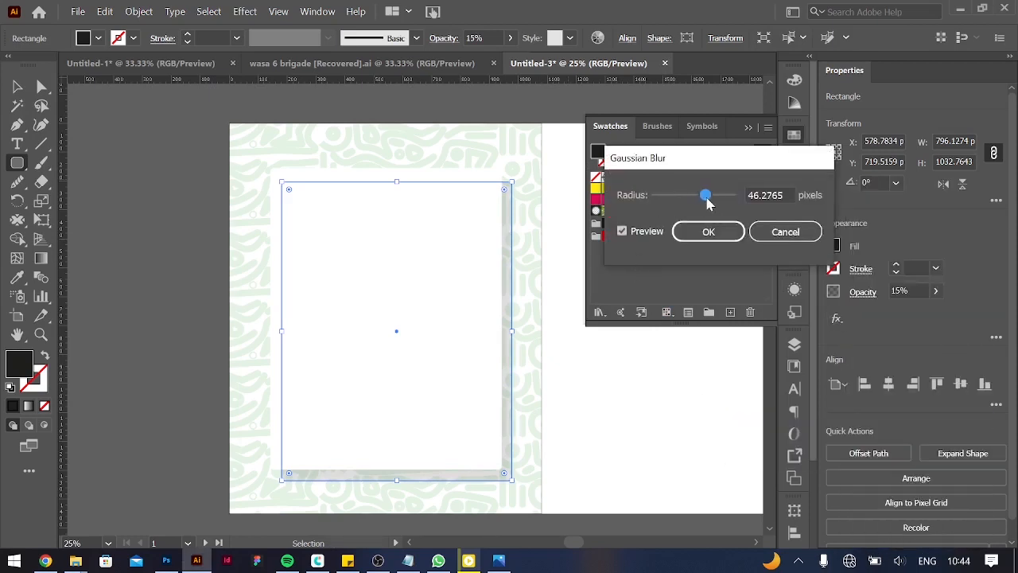
{"action": "left_click", "coordinate": [709, 232]}
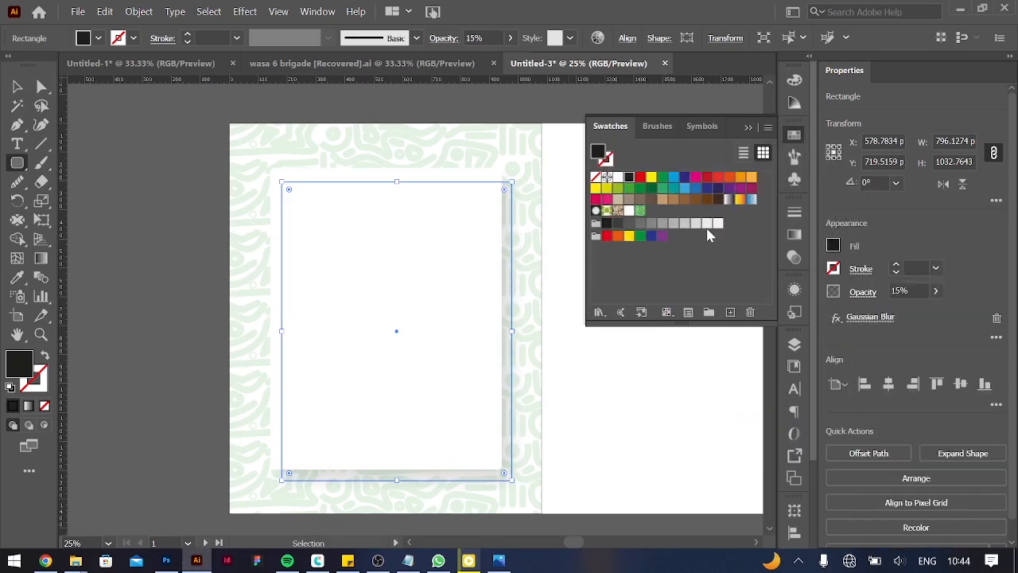
{"action": "key", "text": "v"}
{"action": "left_click", "coordinate": [621, 408]}
{"action": "left_click_drag", "start_coordinate": [511, 410], "coordinate": [510, 400]}
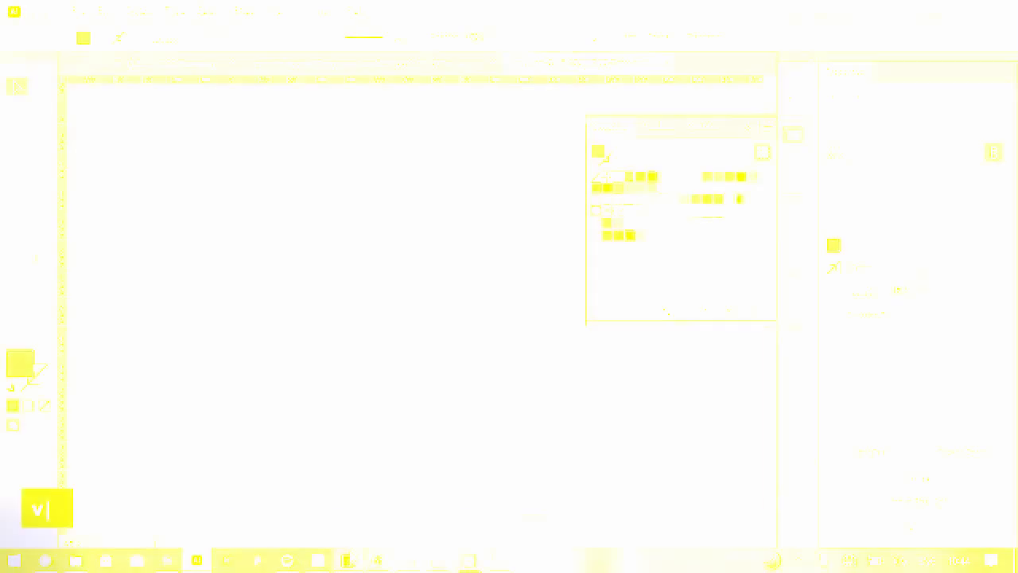
Move the linked woman photo 4.png onto the first artboard, scale it to about 1536 × 1024 px and centre it horizontally
{"action": "left_click", "coordinate": [644, 420]}
{"action": "scroll", "coordinate": [661, 437], "scroll_direction": "left", "scroll_amount": 5}
{"action": "left_click_drag", "start_coordinate": [315, 379], "coordinate": [545, 375]}
{"action": "left_click_drag", "start_coordinate": [510, 113], "coordinate": [511, 221]}
{"action": "left_click_drag", "start_coordinate": [533, 337], "coordinate": [518, 338]}
{"action": "scroll", "coordinate": [461, 343], "scroll_direction": "right", "scroll_amount": 5}
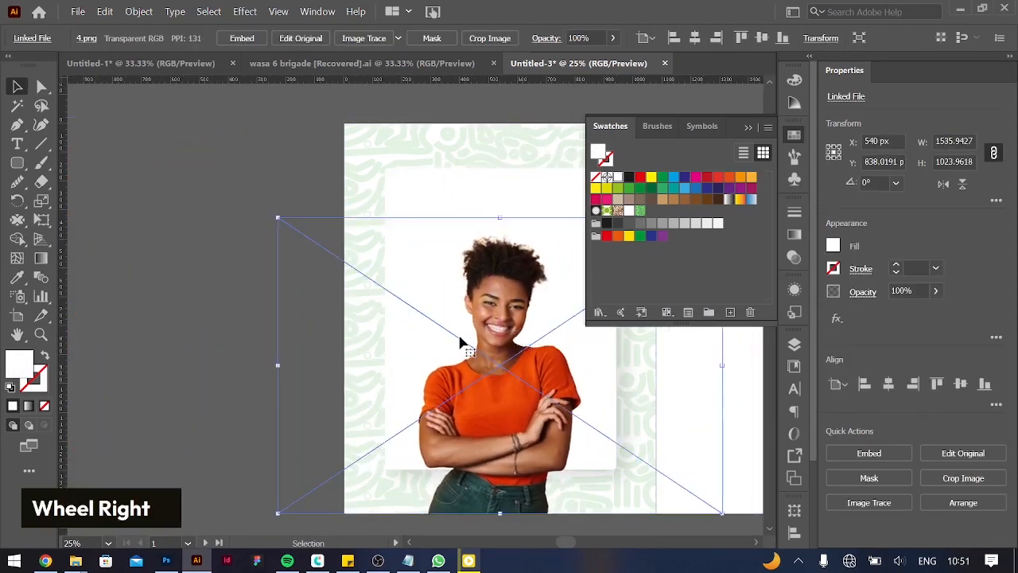
Fill the white rounded rectangle behind the woman with yellow-orange, H 42.93°, S 94.84%, B 98.82%
{"action": "left_click", "coordinate": [521, 193]}
{"action": "left_click", "coordinate": [833, 246]}
{"action": "left_click", "coordinate": [805, 302]}
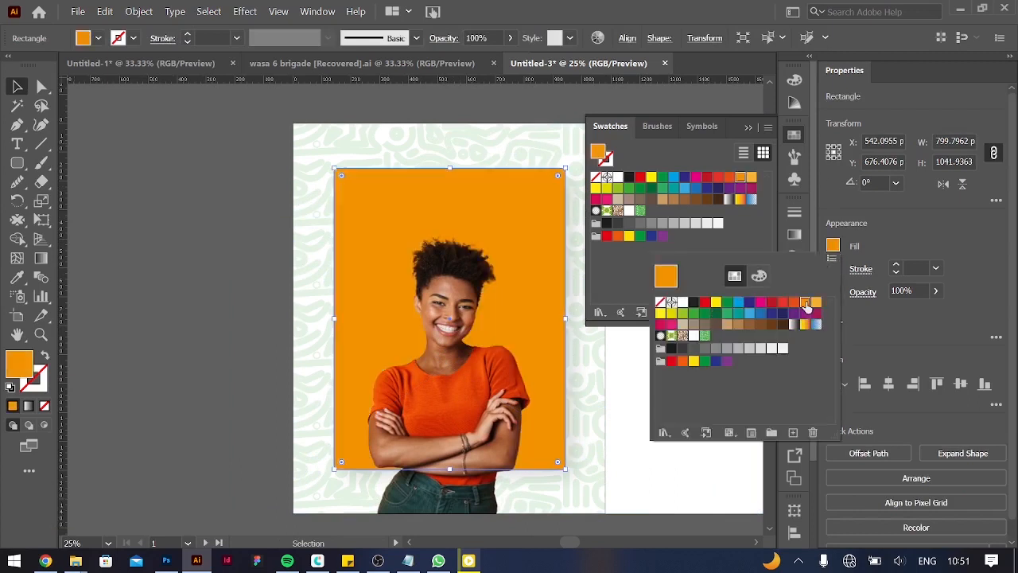
{"action": "left_click", "coordinate": [836, 246], "text": "shift"}
{"action": "left_click", "coordinate": [832, 258]}
{"action": "left_click", "coordinate": [855, 293]}
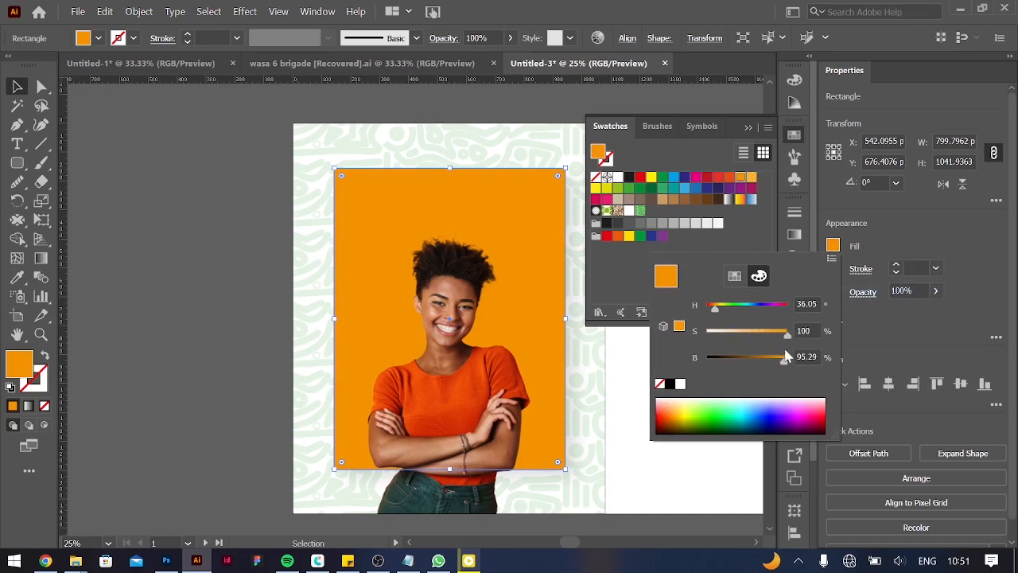
{"action": "left_click", "coordinate": [718, 315]}
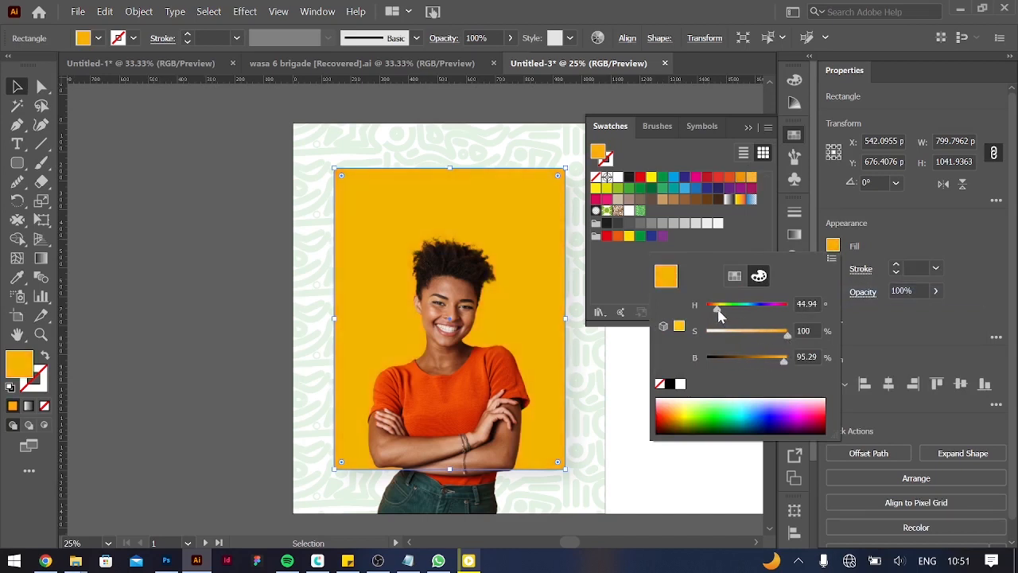
{"action": "left_click_drag", "start_coordinate": [785, 364], "coordinate": [790, 350]}
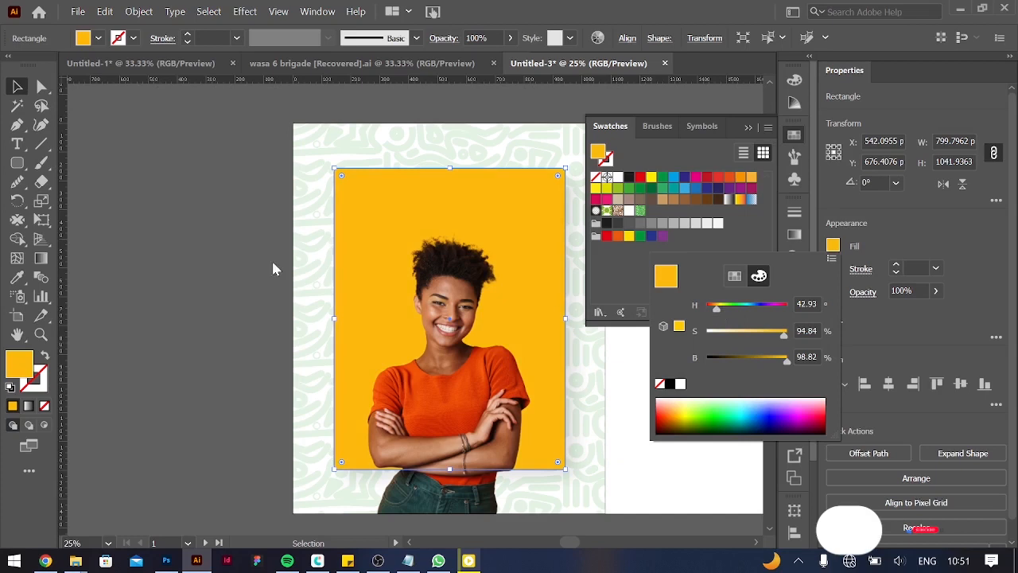
{"action": "left_click", "coordinate": [205, 268]}
{"action": "key", "text": "ctrl+equal"}
{"action": "key", "text": "ctrl+equal"}
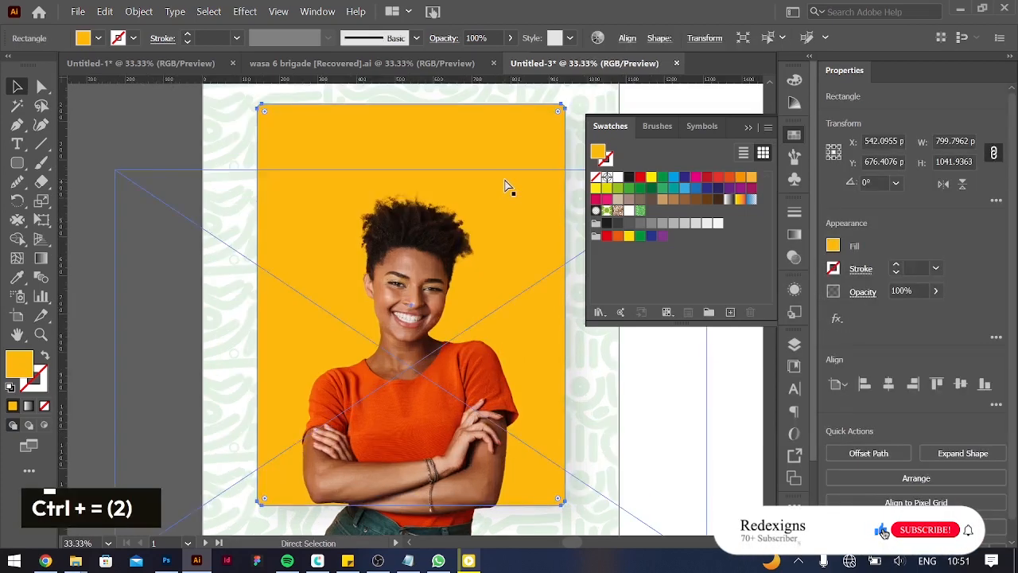
{"action": "key", "text": "ctrl+minus"}
{"action": "key", "text": "ctrl+minus"}
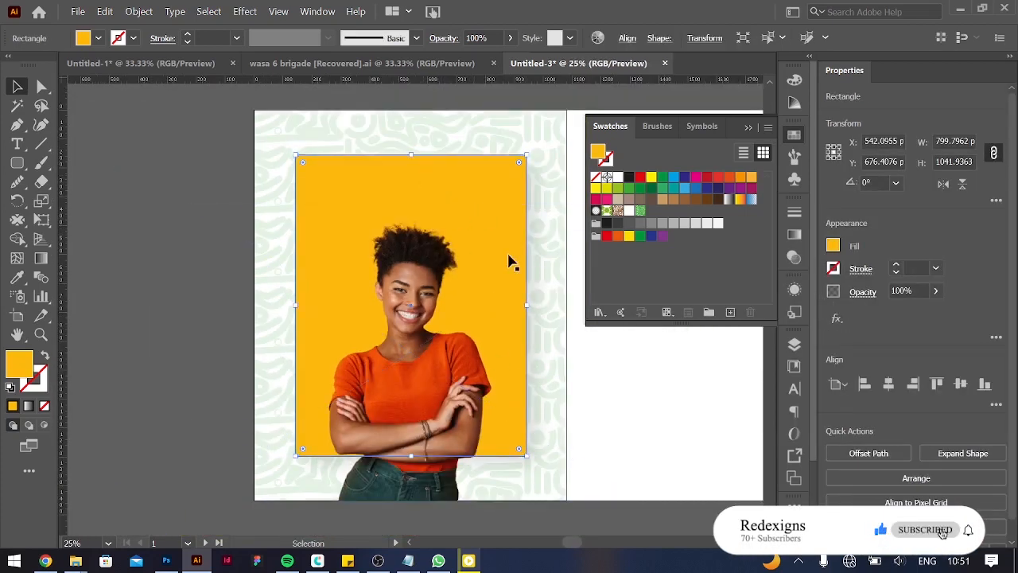
Draw a small yellow-orange rounded square outside the first artboard, beside its upper-left corner
{"action": "left_click", "coordinate": [798, 240]}
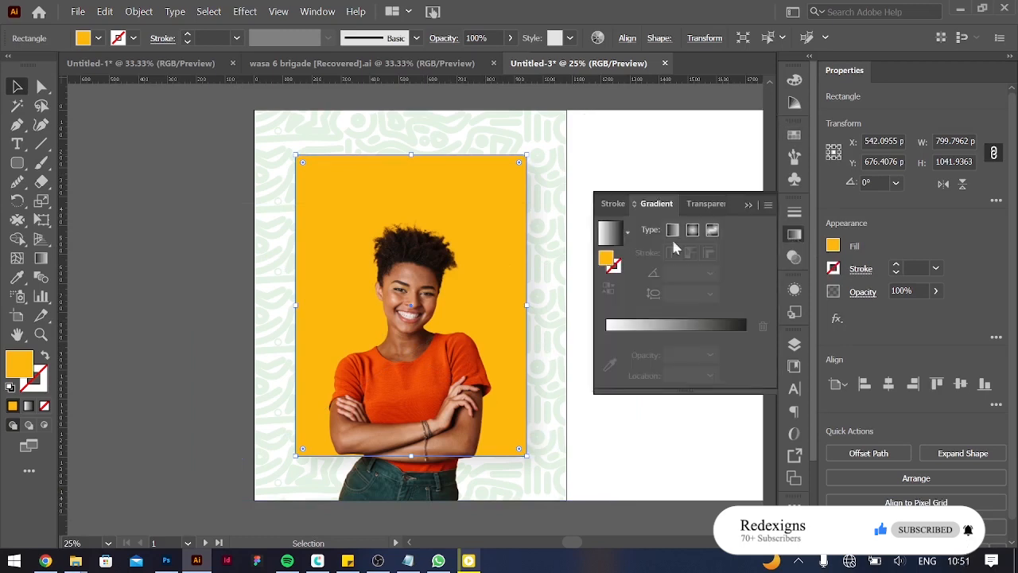
{"action": "left_click", "coordinate": [577, 179]}
{"action": "left_click", "coordinate": [494, 218]}
{"action": "left_click", "coordinate": [18, 164]}
{"action": "left_click_drag", "start_coordinate": [201, 137], "coordinate": [225, 163]}
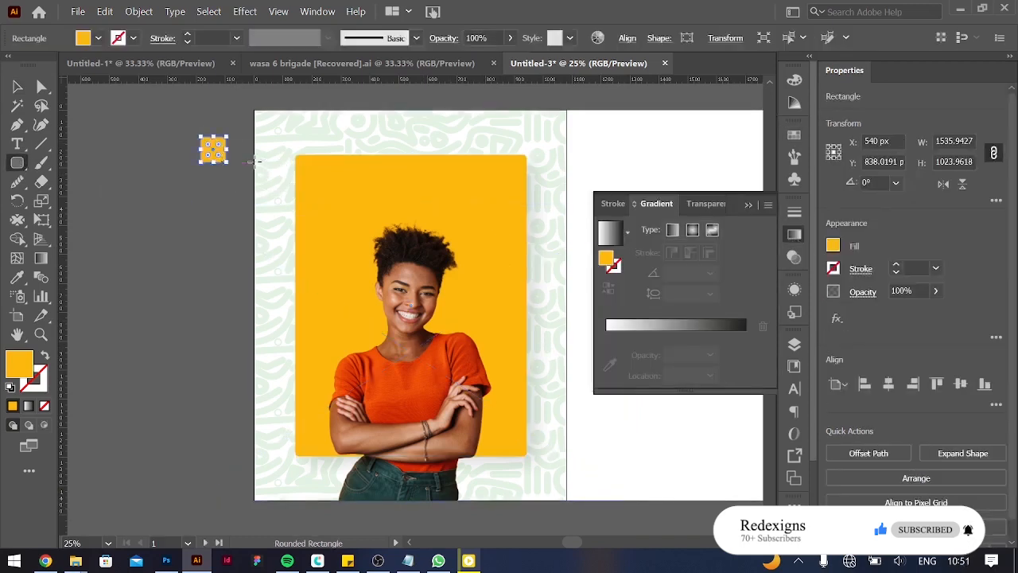
{"action": "key", "text": "v"}
Replace the solid fill of the yellow-orange card behind the woman with a freeform gradient
{"action": "left_click", "coordinate": [444, 182]}
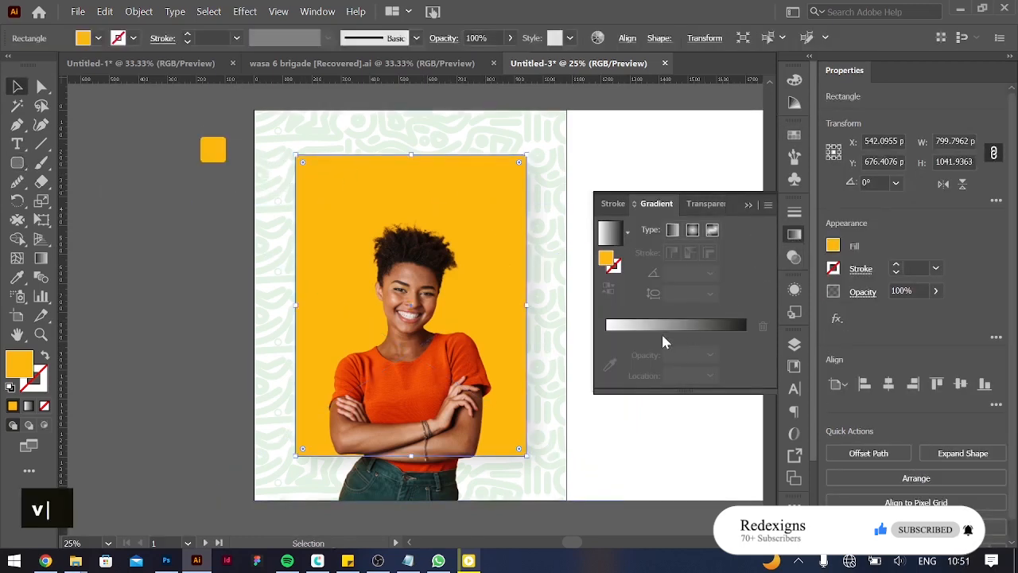
{"action": "left_click", "coordinate": [664, 335]}
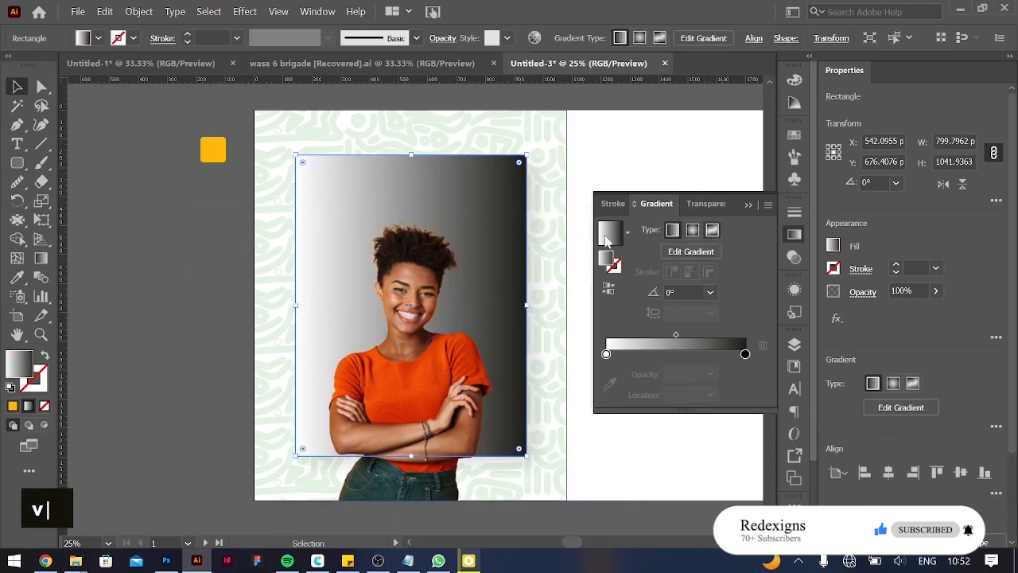
{"action": "left_click", "coordinate": [712, 230]}
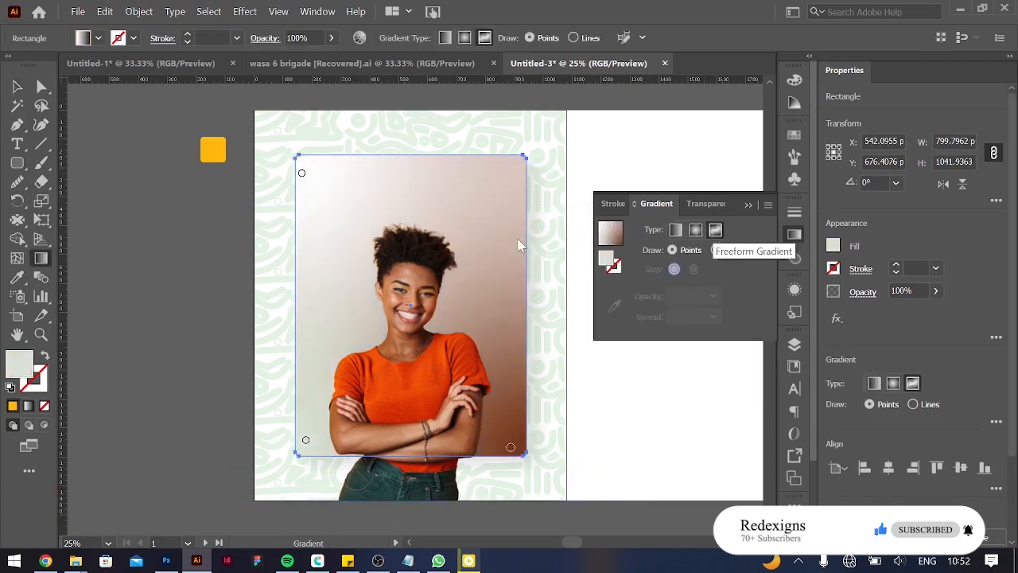
Move the card's upper-left gradient point slightly inward and colour the gradient points with the yellow-orange of the small square
{"action": "left_click_drag", "start_coordinate": [302, 173], "coordinate": [342, 184]}
{"action": "double_click", "coordinate": [342, 184]}
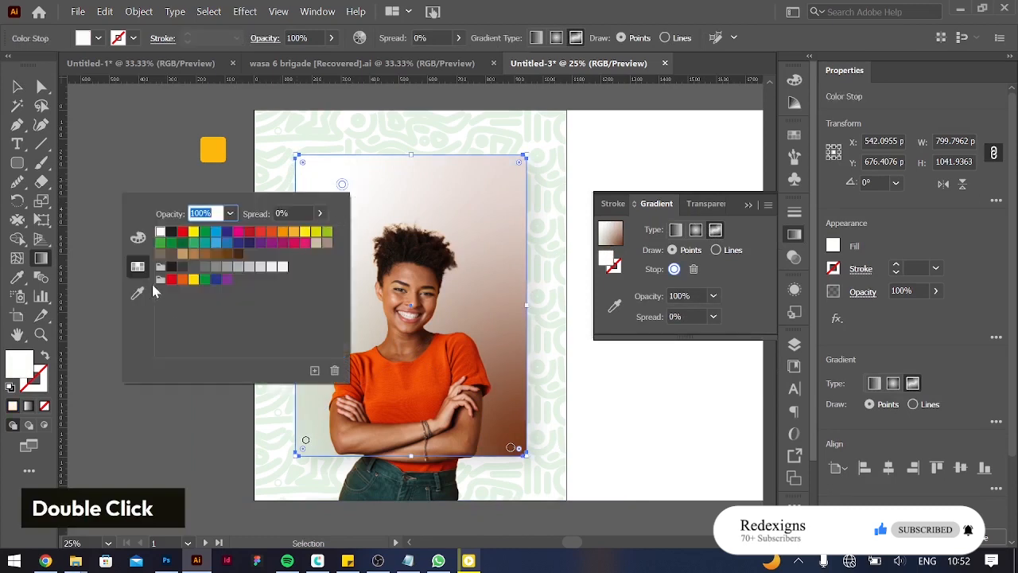
{"action": "left_click", "coordinate": [144, 288]}
{"action": "left_click", "coordinate": [217, 144]}
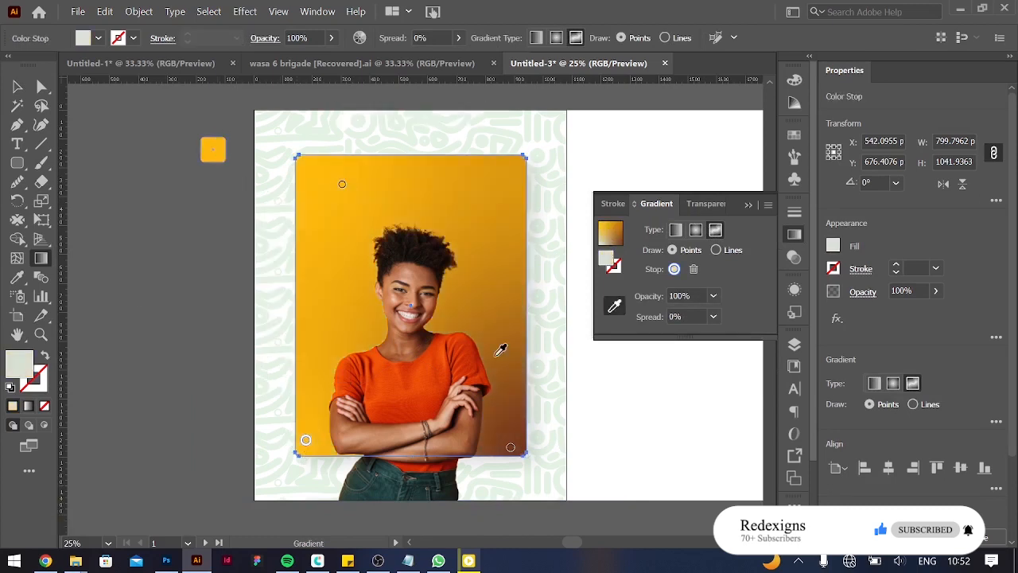
{"action": "left_click", "coordinate": [511, 449]}
{"action": "left_click", "coordinate": [220, 145]}
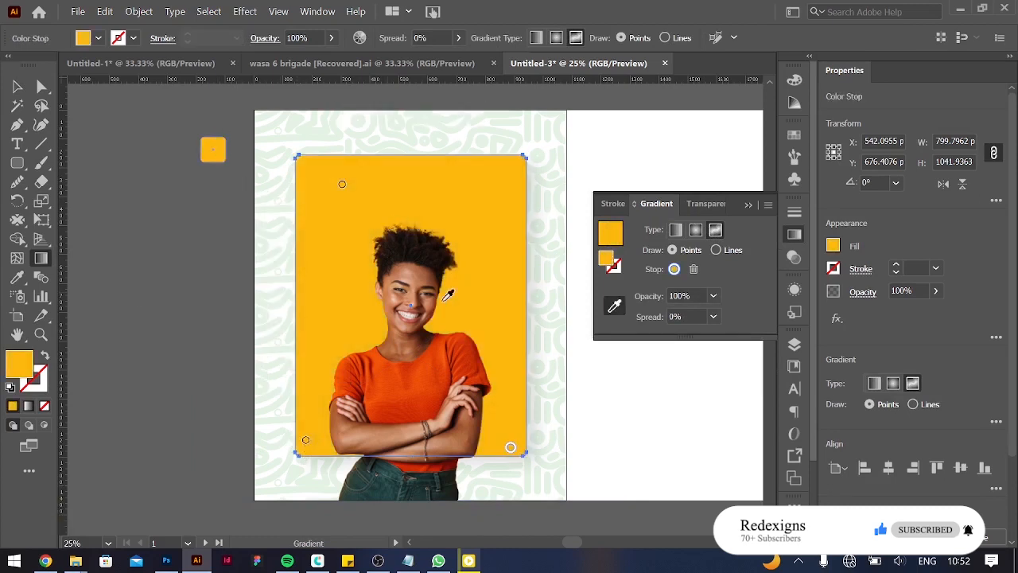
Lighten the upper-left gradient point to a brighter yellow, H 47.95°, S about 88%, B 98.82%
{"action": "double_click", "coordinate": [342, 186]}
{"action": "left_click", "coordinate": [138, 238]}
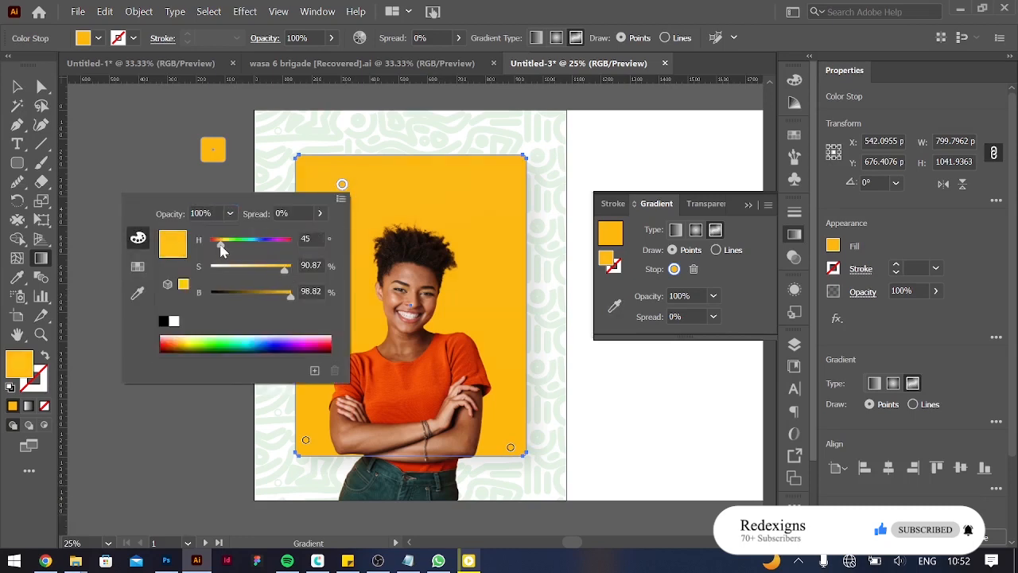
{"action": "left_click_drag", "start_coordinate": [222, 249], "coordinate": [223, 250]}
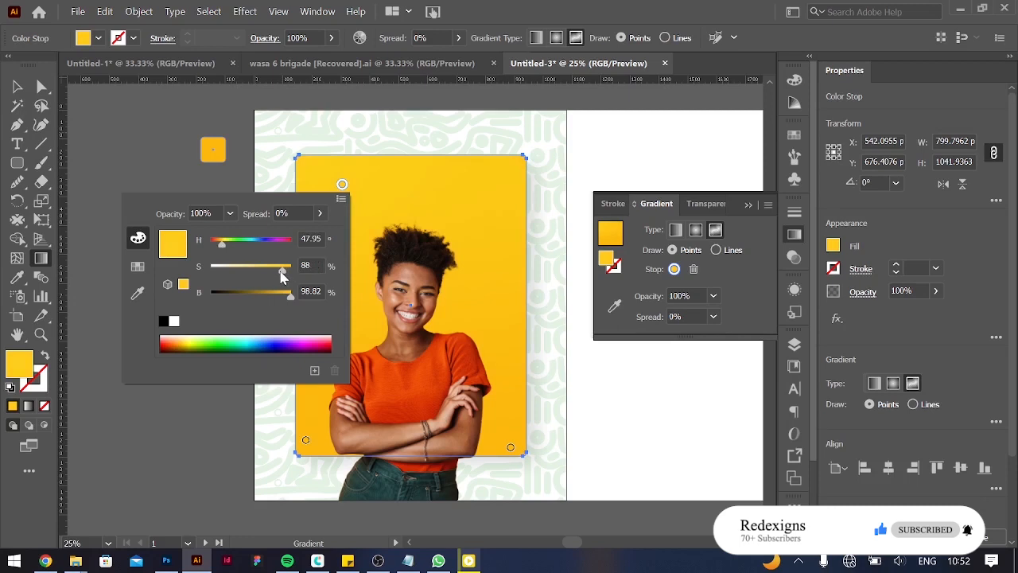
{"action": "left_click", "coordinate": [427, 152]}
{"action": "left_click_drag", "start_coordinate": [316, 408], "coordinate": [332, 365]}
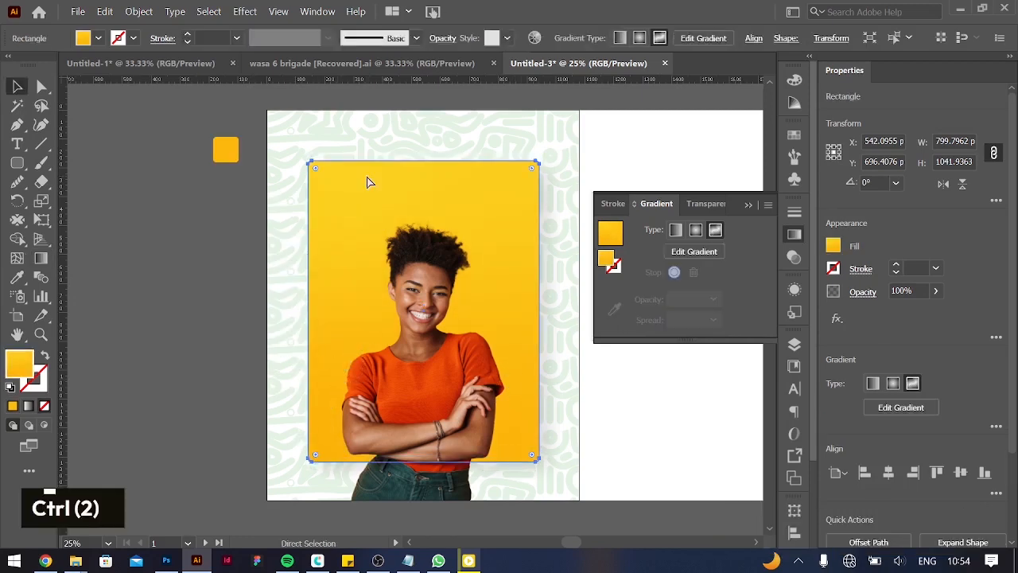
Fill a copy of the card, placed directly in front of it, with the white line pattern swatch
{"action": "key", "text": "ctrl+z"}
{"action": "key", "text": "ctrl+z"}
{"action": "left_click", "coordinate": [833, 246]}
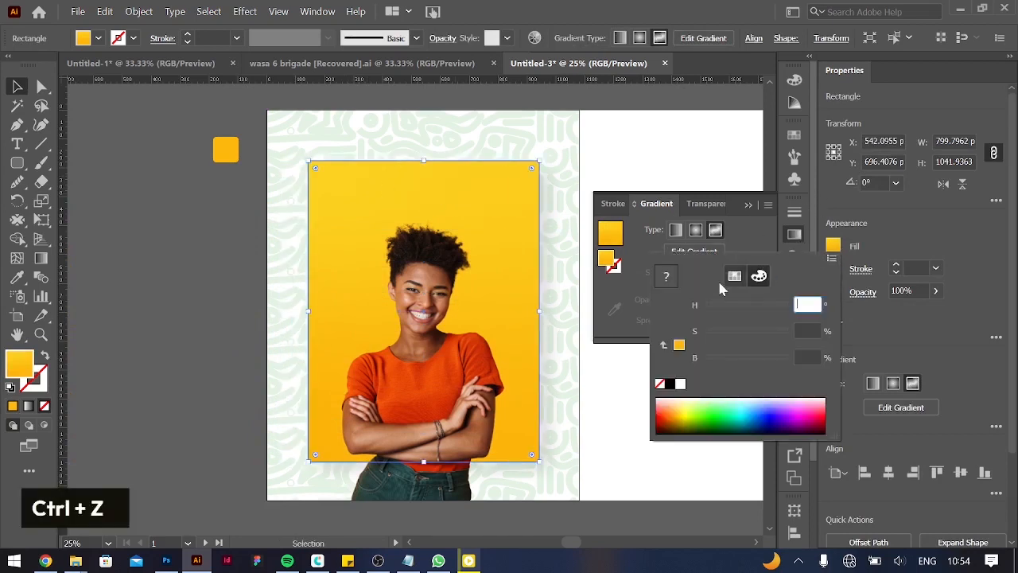
{"action": "left_click", "coordinate": [734, 275]}
{"action": "left_click", "coordinate": [693, 335]}
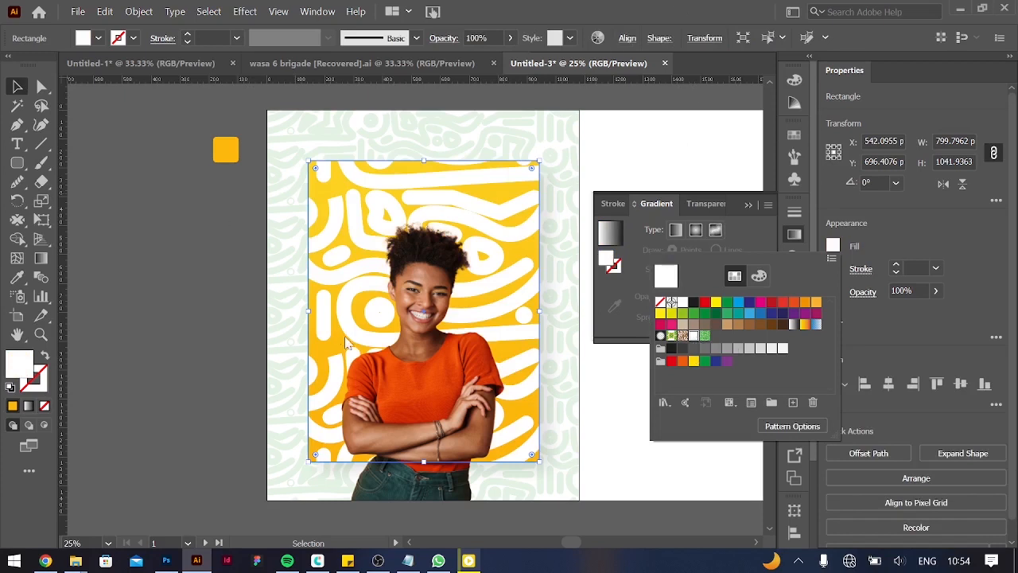
{"action": "left_click", "coordinate": [166, 109]}
Set the card's pattern overlay to Soft Light blending at 43% opacity
{"action": "left_click", "coordinate": [936, 291]}
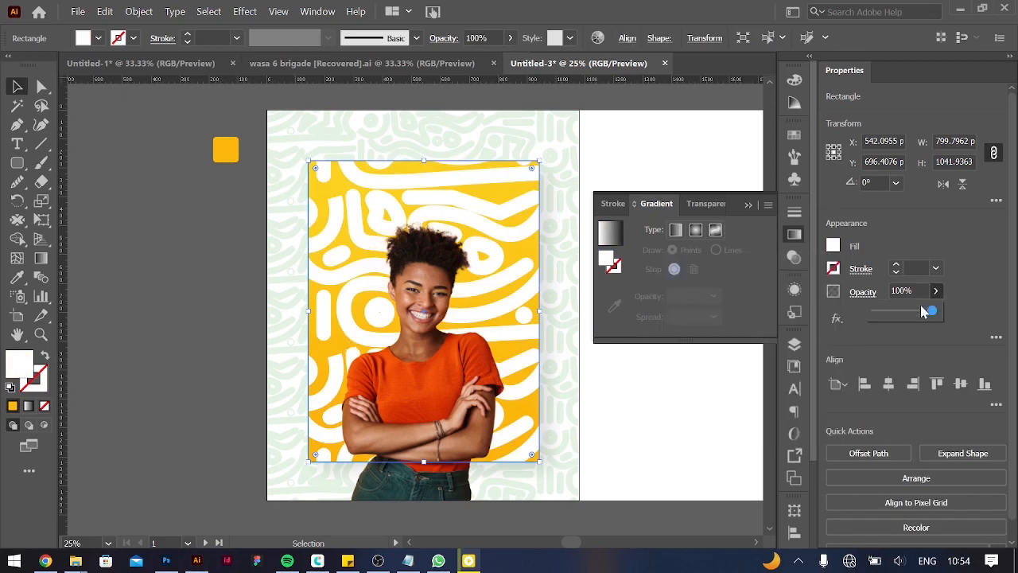
{"action": "left_click", "coordinate": [862, 293]}
{"action": "left_click", "coordinate": [751, 321]}
{"action": "left_click", "coordinate": [738, 154]}
{"action": "left_click", "coordinate": [756, 322]}
{"action": "left_click", "coordinate": [760, 172]}
{"action": "left_click", "coordinate": [936, 294]}
{"action": "left_click", "coordinate": [935, 293]}
{"action": "left_click_drag", "start_coordinate": [934, 310], "coordinate": [897, 307]}
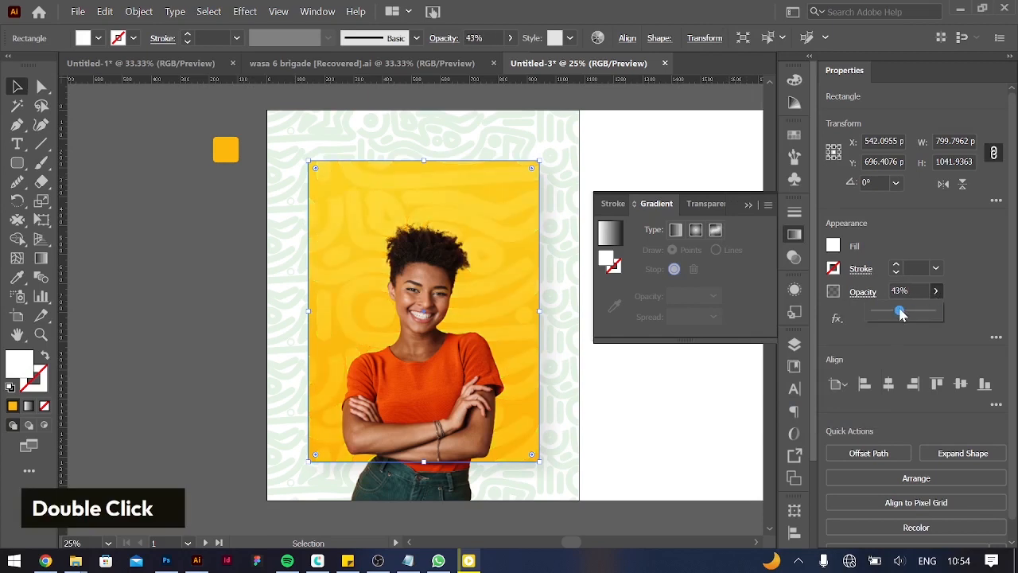
{"action": "left_click", "coordinate": [197, 292]}
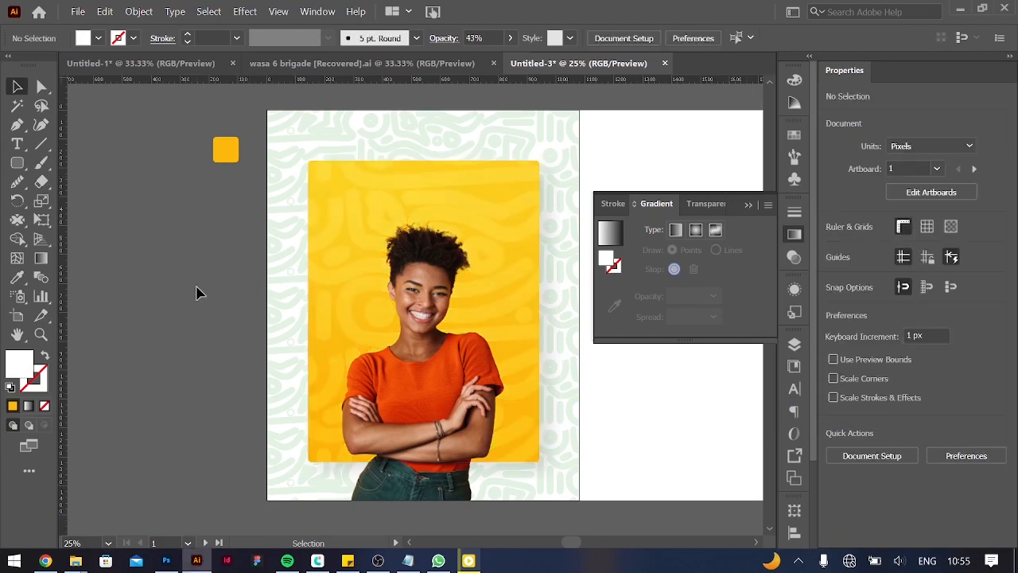
{"action": "left_click", "coordinate": [422, 289]}
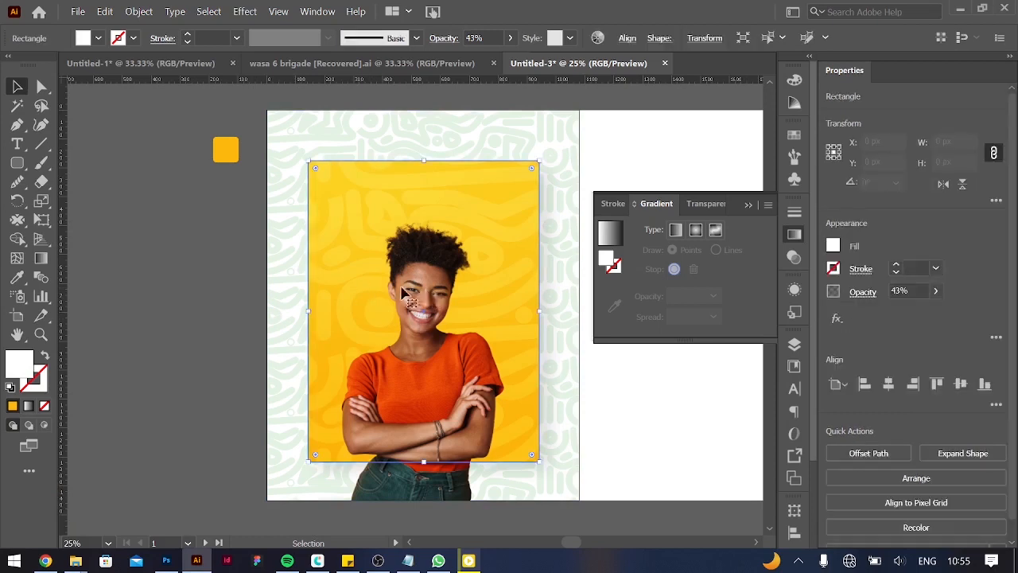
{"action": "left_click", "coordinate": [423, 471]}
{"action": "left_click", "coordinate": [171, 339]}
Bring the three-line motivational text next to the lower-left side of the first artboard
{"action": "scroll", "coordinate": [291, 349], "scroll_direction": "left", "scroll_amount": 2}
{"action": "scroll", "coordinate": [292, 352], "scroll_direction": "left", "scroll_amount": 2}
{"action": "scroll", "coordinate": [292, 352], "scroll_direction": "right", "scroll_amount": 2}
{"action": "scroll", "coordinate": [291, 353], "scroll_direction": "left", "scroll_amount": 5}
{"action": "left_click_drag", "start_coordinate": [339, 209], "coordinate": [592, 420]}
{"action": "scroll", "coordinate": [593, 420], "scroll_direction": "right", "scroll_amount": 6}
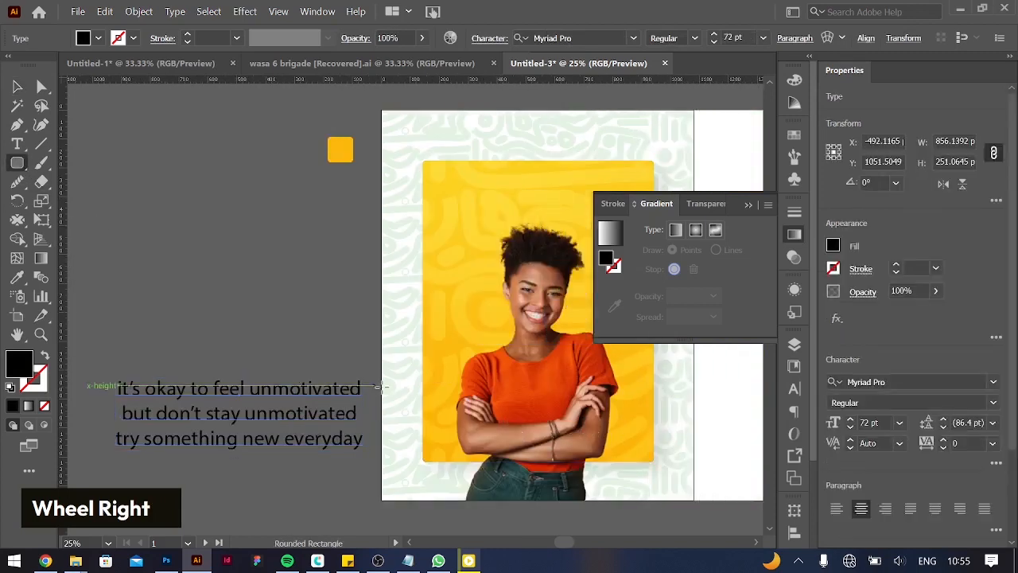
Draw a rounded bar about 1110 × 149 px across the woman's waist, round its corners and centre it on the first artboard
{"action": "left_click_drag", "start_coordinate": [380, 388], "coordinate": [697, 430]}
{"action": "left_click", "coordinate": [18, 86]}
{"action": "left_click_drag", "start_coordinate": [584, 409], "coordinate": [585, 437]}
{"action": "left_click_drag", "start_coordinate": [387, 424], "coordinate": [396, 433]}
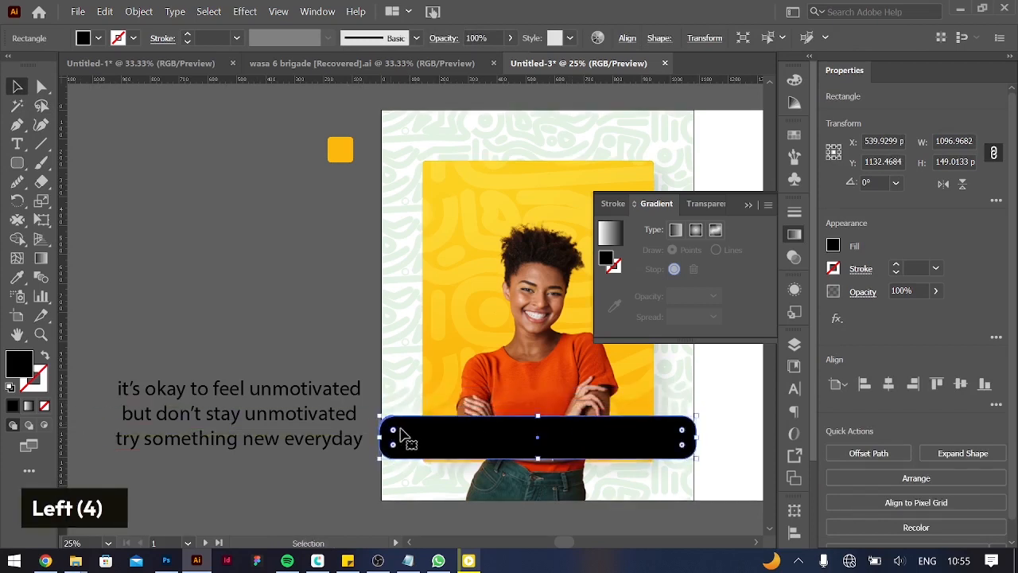
{"action": "left_click_drag", "start_coordinate": [697, 438], "coordinate": [574, 443]}
{"action": "key", "text": "shift+alt"}
Try a dark green fill on the rounded bar
{"action": "left_click", "coordinate": [833, 247]}
{"action": "left_click", "coordinate": [673, 326]}
{"action": "left_click", "coordinate": [833, 247]}
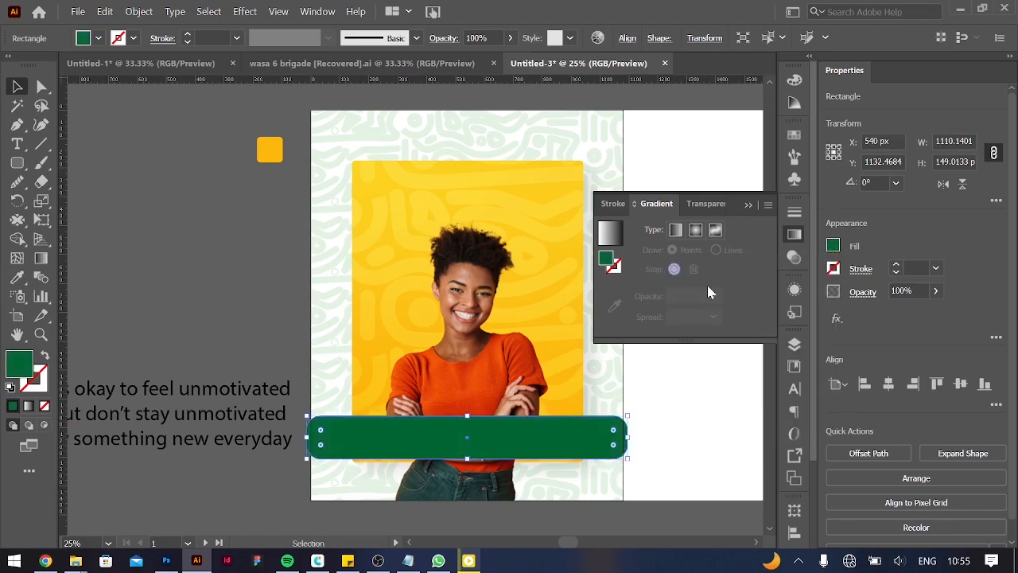
Fill the rounded bar with the yellow-orange sampled from the small square outside the artboard
{"action": "key", "text": "i"}
{"action": "left_click", "coordinate": [270, 149]}
{"action": "key", "text": "c"}
{"action": "key", "text": "v"}
{"action": "left_click", "coordinate": [273, 289]}
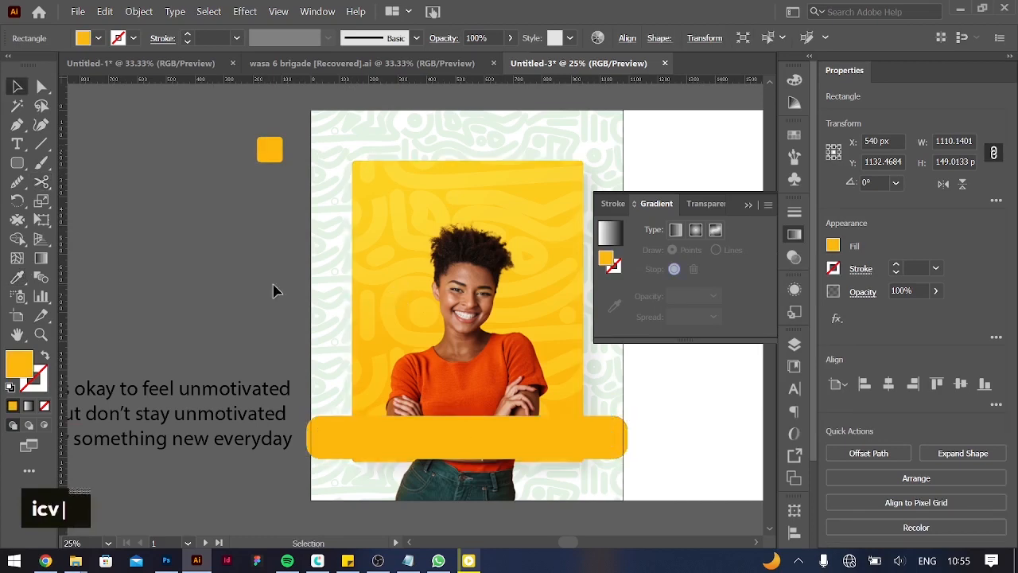
Lower the hue of the bar's fill to turn it a deeper orange
{"action": "left_click", "coordinate": [539, 445]}
{"action": "left_click", "coordinate": [835, 246]}
{"action": "left_click", "coordinate": [759, 276]}
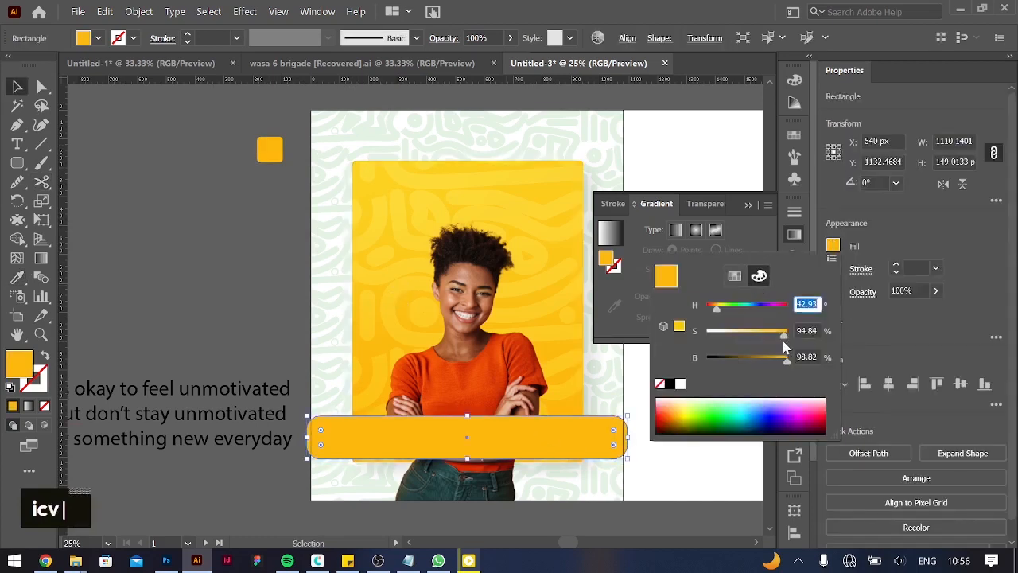
{"action": "type", "text": "38"}
{"action": "key", "text": "Return"}
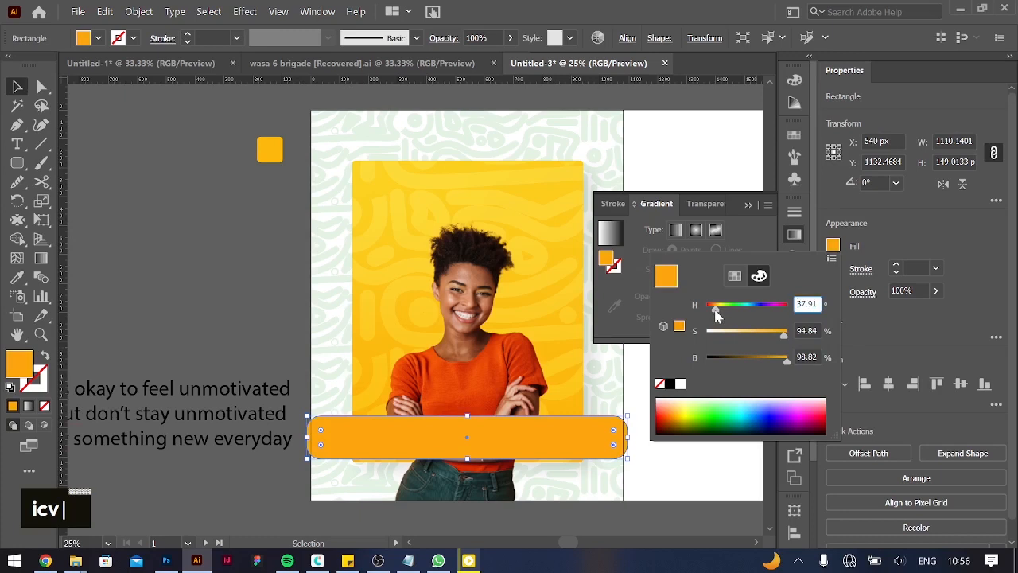
{"action": "left_click_drag", "start_coordinate": [715, 310], "coordinate": [713, 311]}
{"action": "left_click", "coordinate": [709, 146]}
{"action": "left_click", "coordinate": [710, 147]}
Paste a copy of the orange bar behind it and fill that copy with the white line pattern swatch
{"action": "left_click", "coordinate": [583, 433]}
{"action": "key", "text": "ctrl"}
{"action": "key", "text": "ctrl+b"}
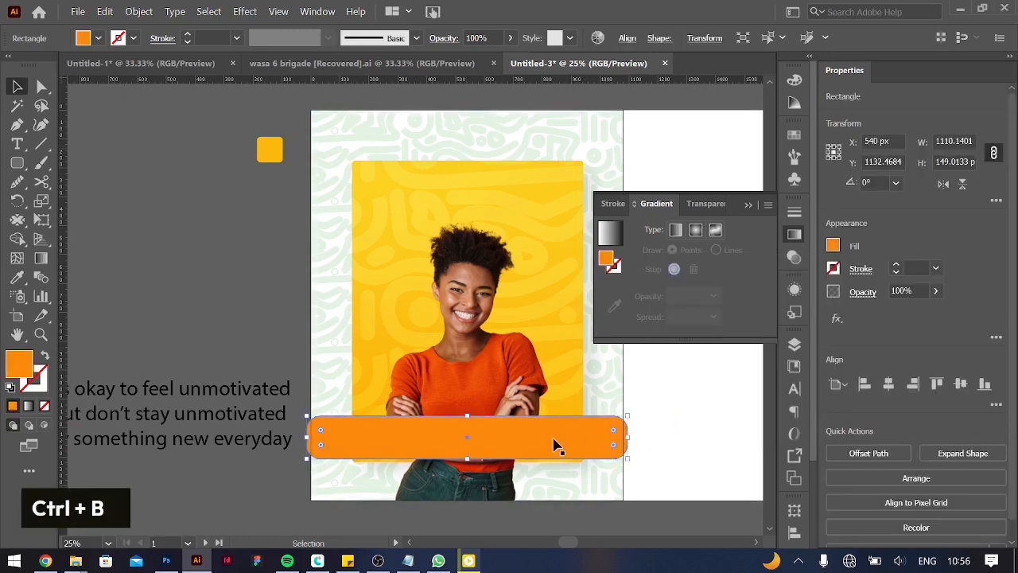
{"action": "key", "text": "i"}
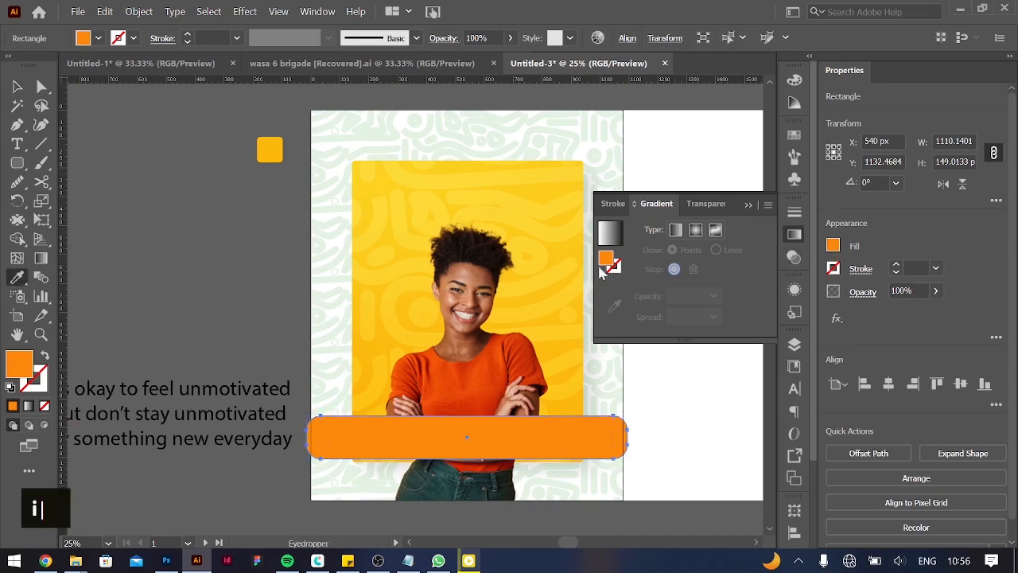
{"action": "left_click", "coordinate": [551, 228]}
{"action": "key", "text": "v"}
{"action": "left_click", "coordinate": [834, 249]}
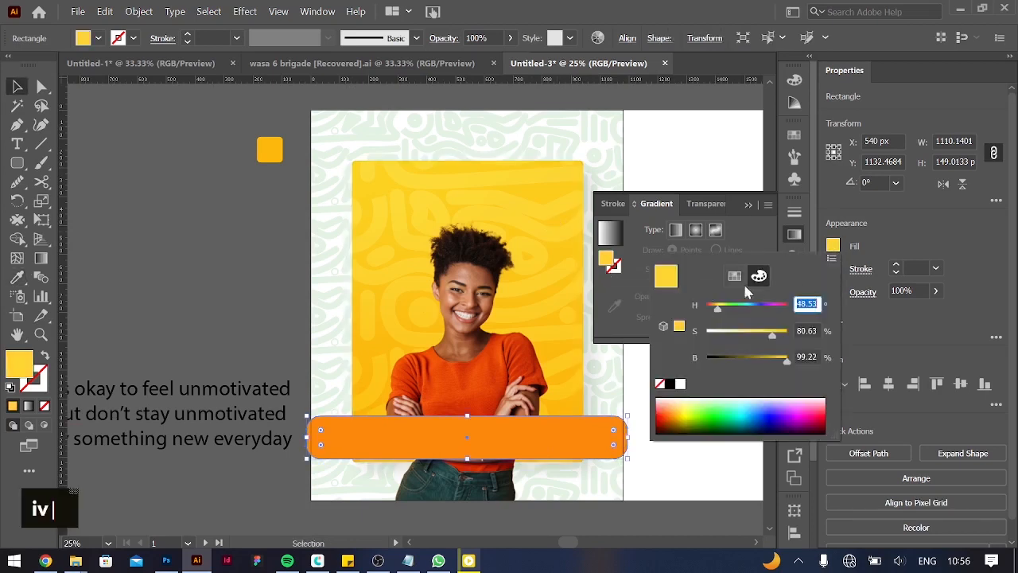
{"action": "left_click", "coordinate": [738, 278]}
{"action": "left_click", "coordinate": [691, 340]}
Set the blend mode of the patterned bar copy to Soft Light
{"action": "double_click", "coordinate": [863, 292]}
{"action": "left_click", "coordinate": [738, 321]}
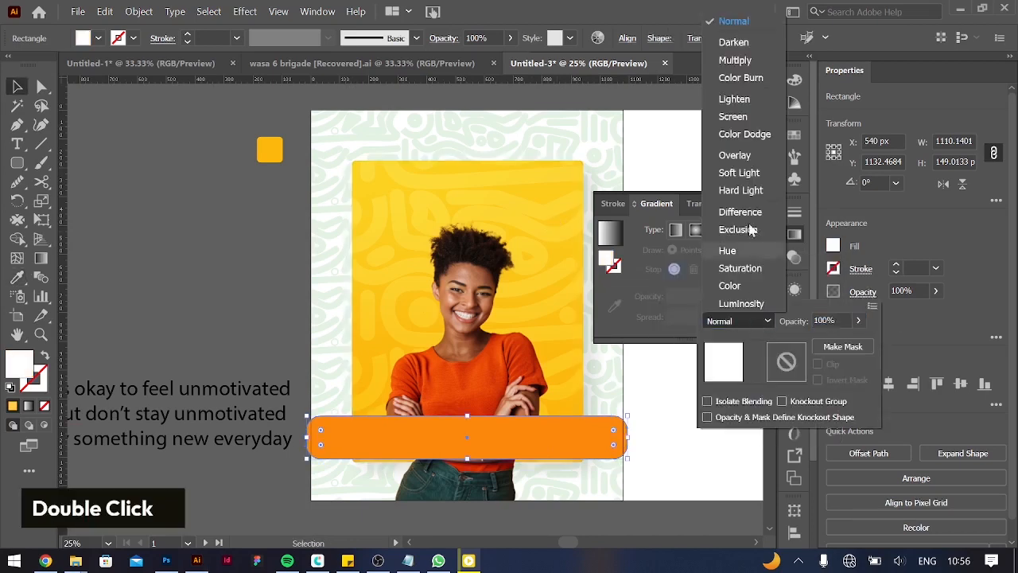
{"action": "left_click", "coordinate": [744, 176]}
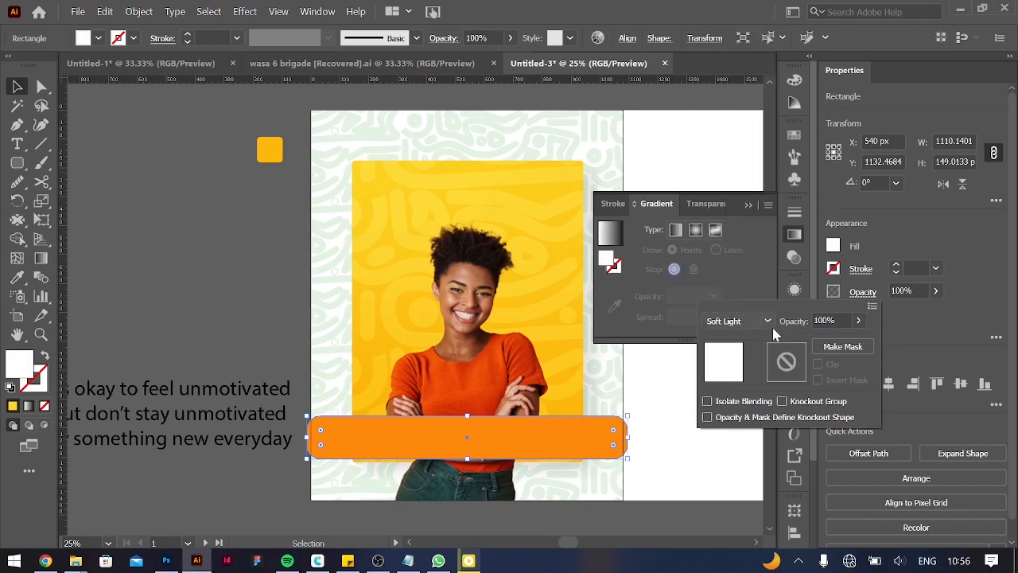
Move the orange bar upward to check the patterned copy behind it and undo the moves
{"action": "left_click", "coordinate": [521, 444]}
{"action": "left_click_drag", "start_coordinate": [546, 441], "coordinate": [543, 403]}
{"action": "key", "text": "ctrl+z"}
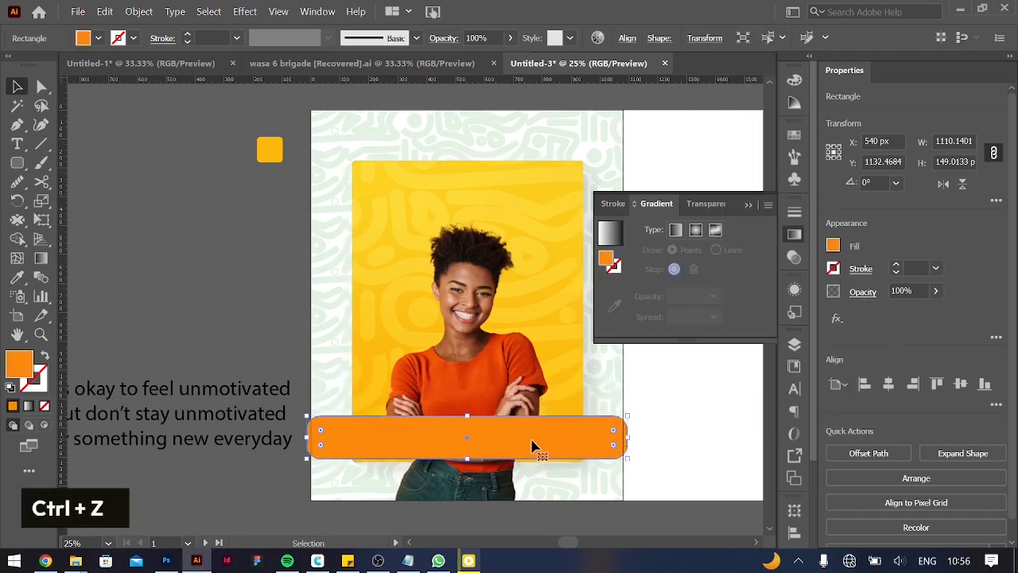
{"action": "left_click_drag", "start_coordinate": [517, 448], "coordinate": [512, 407]}
{"action": "key", "text": "ctrl+z"}
Fill a copy in front of the orange bar with the white line pattern and set its blending to Soft Light
{"action": "left_click", "coordinate": [833, 246]}
{"action": "left_click", "coordinate": [693, 337]}
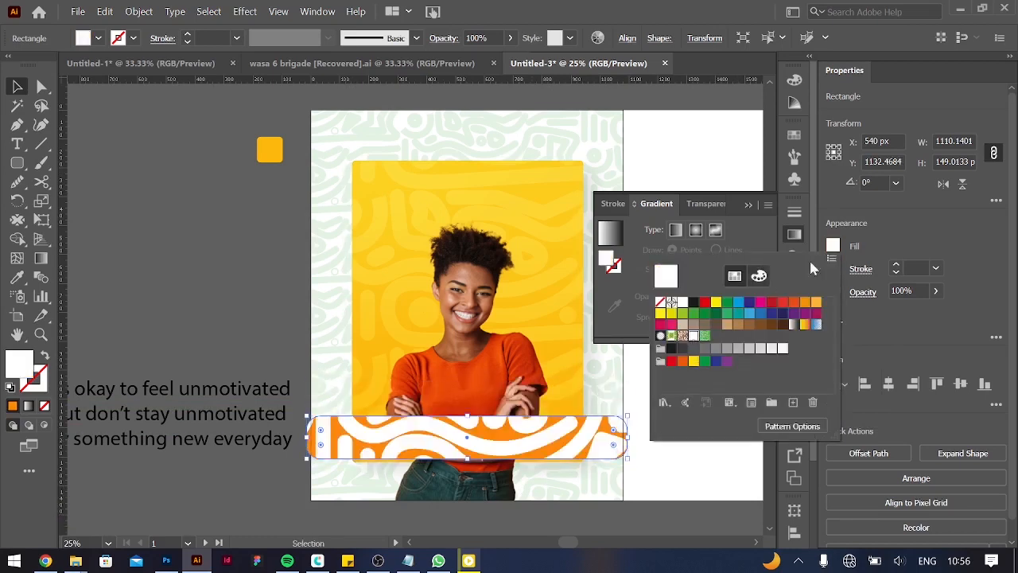
{"action": "double_click", "coordinate": [864, 291]}
{"action": "left_click", "coordinate": [739, 321]}
{"action": "left_click", "coordinate": [752, 170]}
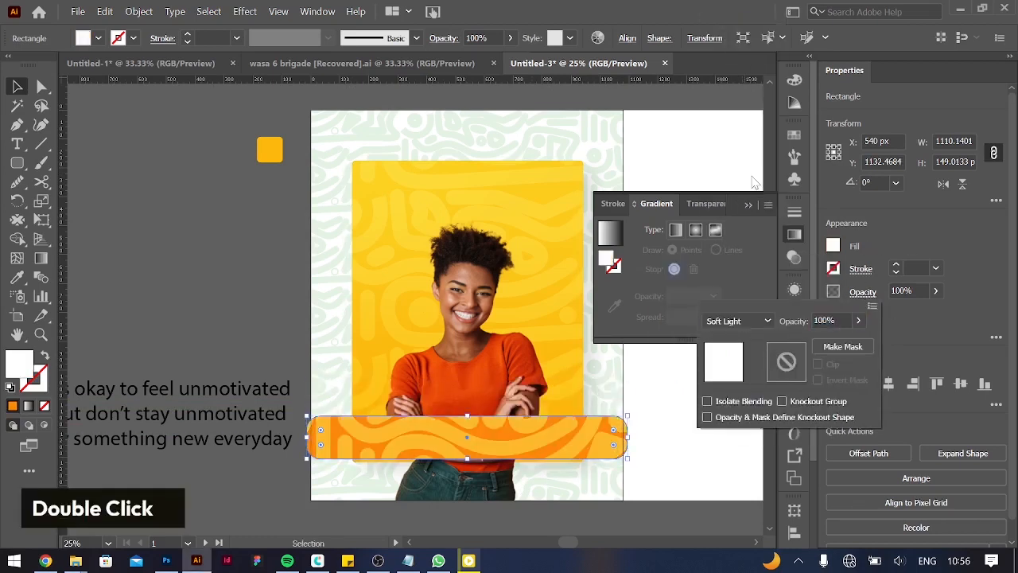
Lower the opacity of the bar's pattern overlay to 34%
{"action": "left_click", "coordinate": [936, 291]}
{"action": "left_click", "coordinate": [936, 291]}
{"action": "left_click", "coordinate": [895, 309]}
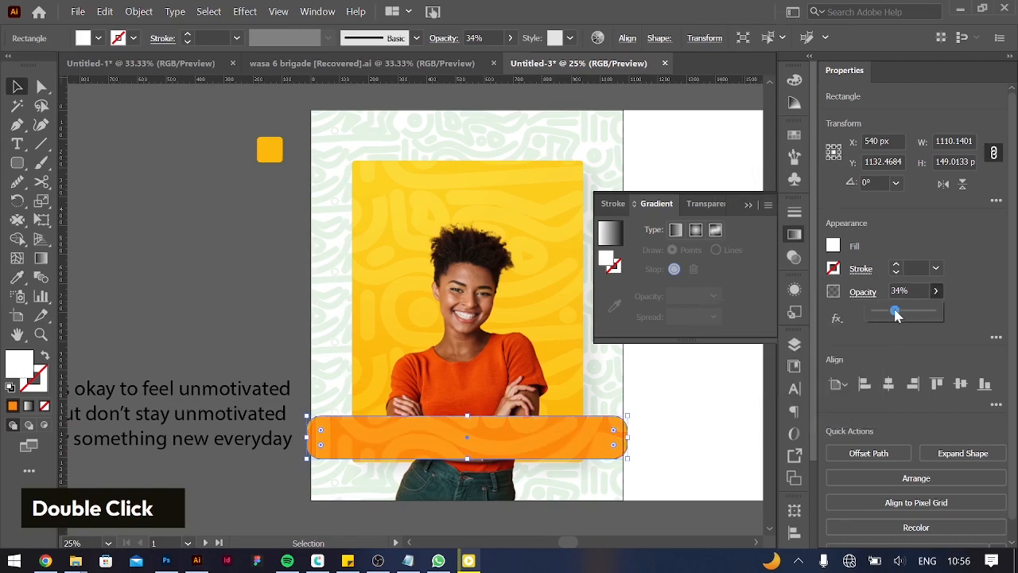
{"action": "left_click", "coordinate": [716, 408]}
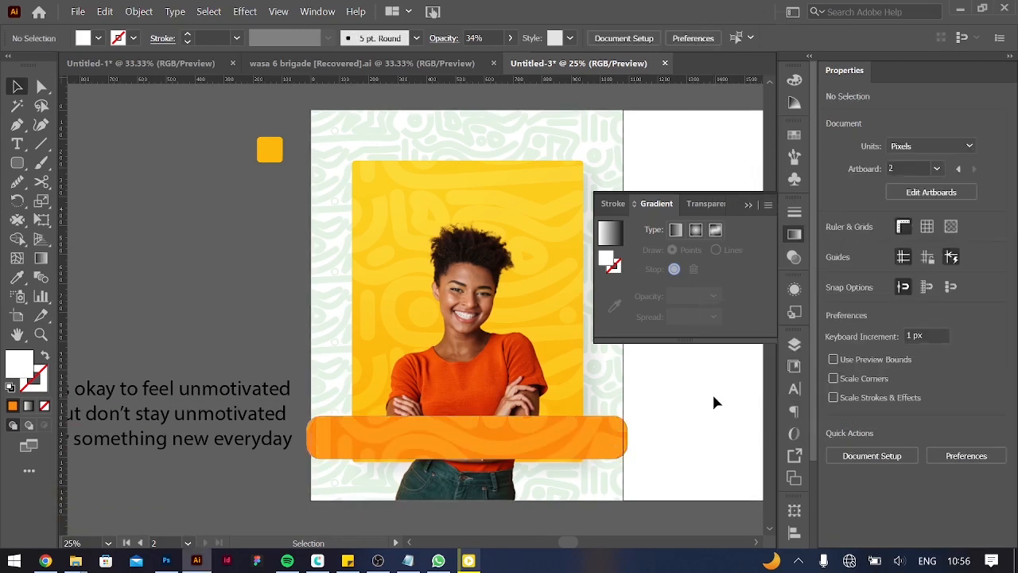
Move the three-line motivational text onto the orange bar, centred on the artboard, and bring it to the front
{"action": "scroll", "coordinate": [657, 459], "scroll_direction": "left", "scroll_amount": 3}
{"action": "left_click_drag", "start_coordinate": [303, 413], "coordinate": [601, 456]}
{"action": "key", "text": "ctrl+shift+]"}
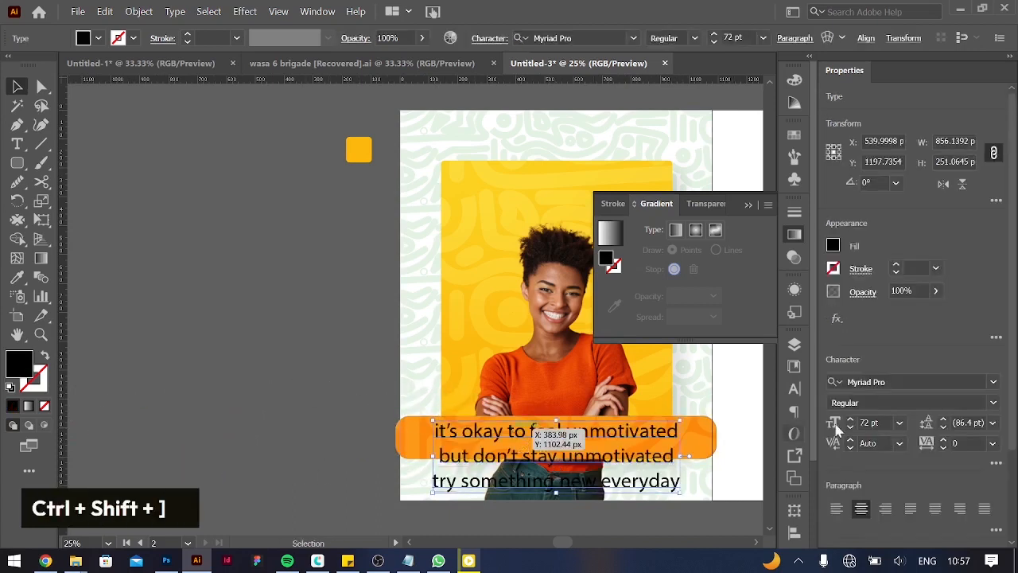
Change the motivational text's font to Outfit
{"action": "left_click", "coordinate": [904, 380]}
{"action": "type", "text": "outfi"}
{"action": "key", "text": "Return"}
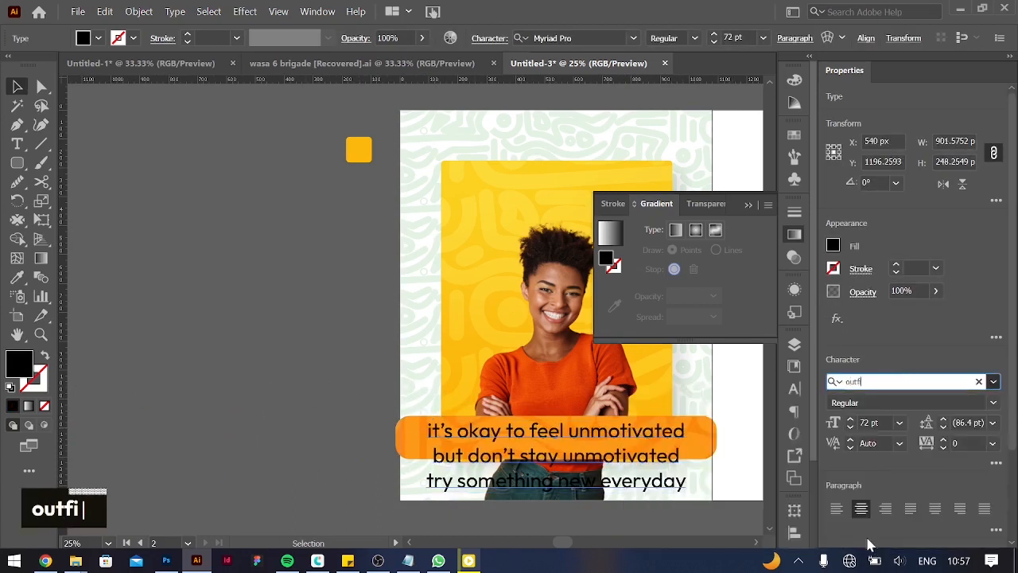
Recolour the three-line motivational text white and set its font size to 36 pt
{"action": "double_click", "coordinate": [605, 437]}
{"action": "left_click", "coordinate": [834, 247]}
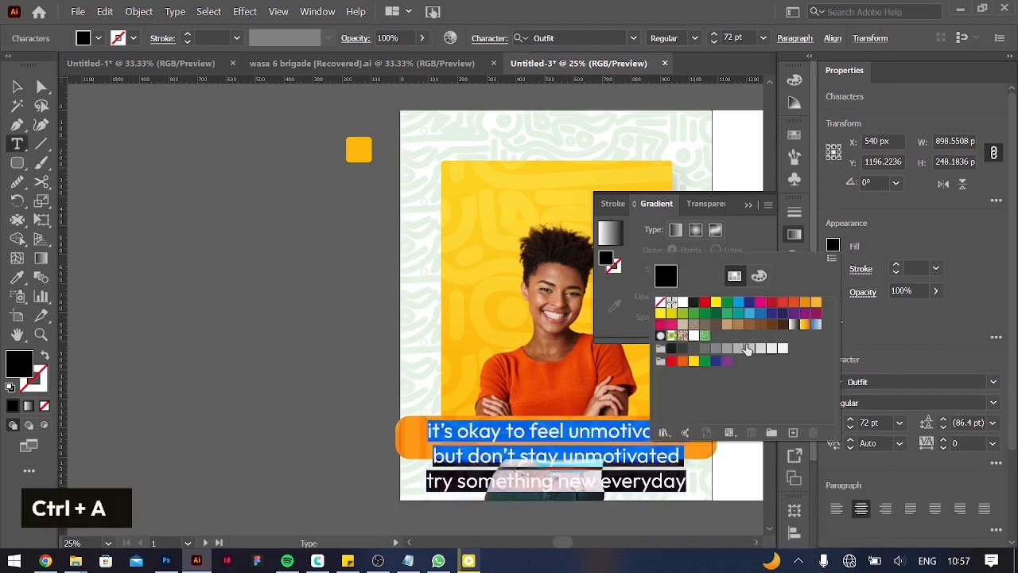
{"action": "left_click", "coordinate": [692, 326]}
{"action": "left_click", "coordinate": [899, 428]}
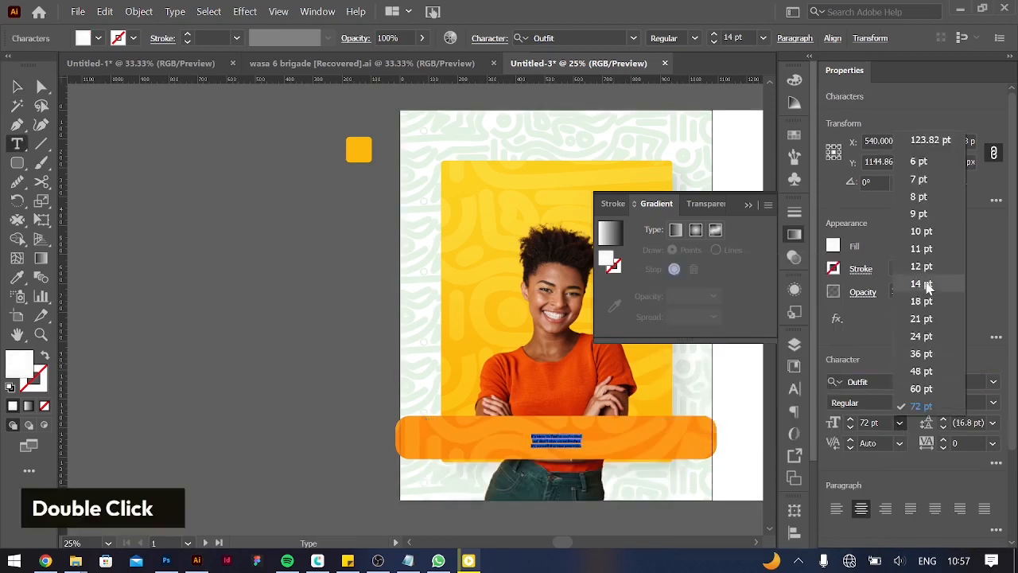
{"action": "left_click", "coordinate": [921, 353]}
Remove the line breaks in the motivational text so the whole quote runs on a single line
{"action": "left_click", "coordinate": [526, 448]}
{"action": "key", "text": "ctrl+Left"}
{"action": "key", "text": "BackSpace"}
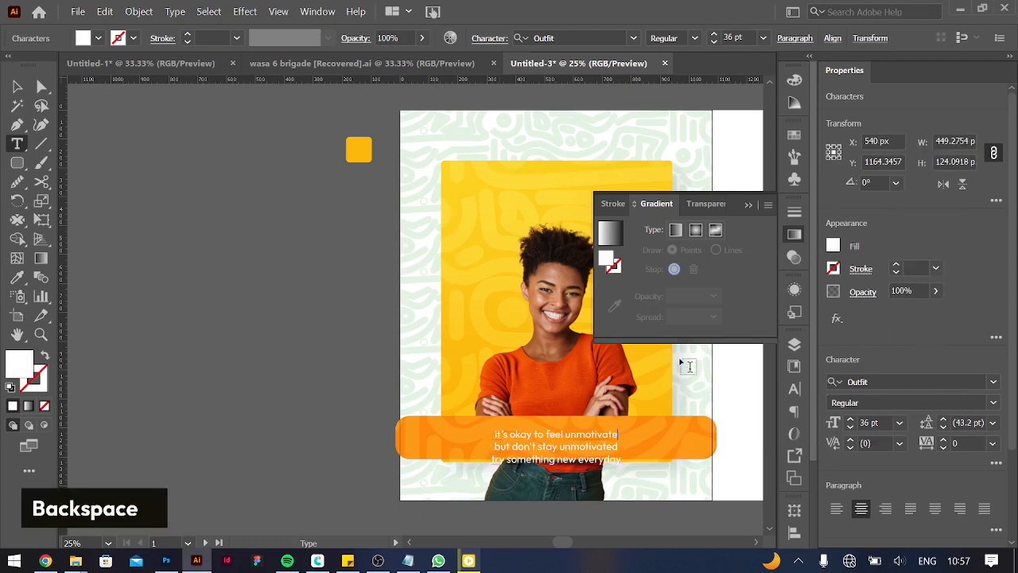
{"action": "type", "text": "d"}
{"action": "key", "text": "BackSpace"}
{"action": "key", "text": "ctrl+Right"}
{"action": "key", "text": "ctrl+Right"}
{"action": "key", "text": "ctrl+Right"}
{"action": "key", "text": "ctrl+Right"}
{"action": "key", "text": "ctrl+Right"}
{"action": "key", "text": "ctrl+Right"}
{"action": "key", "text": "ctrl+Left"}
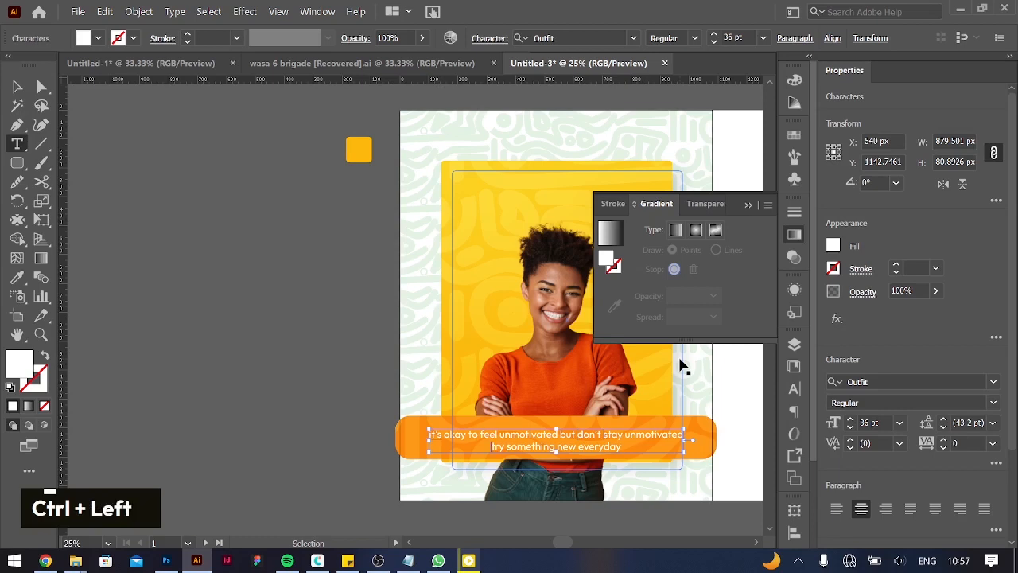
{"action": "key", "text": "BackSpace"}
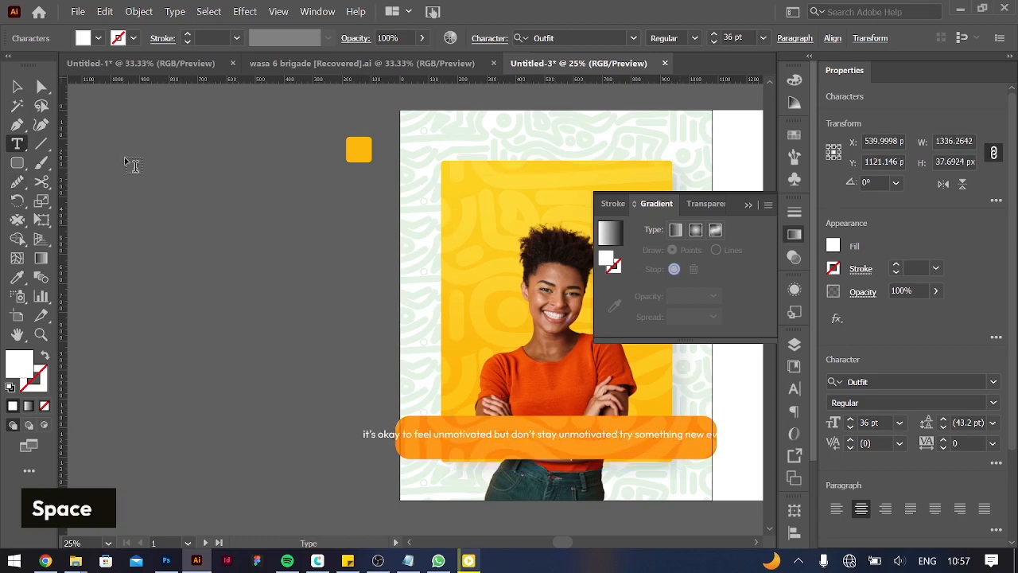
Set the quote's font size to 24 pt and shift it slightly down on the orange bar
{"action": "key", "text": "ctrl+a"}
{"action": "left_click", "coordinate": [899, 422]}
{"action": "left_click", "coordinate": [915, 326]}
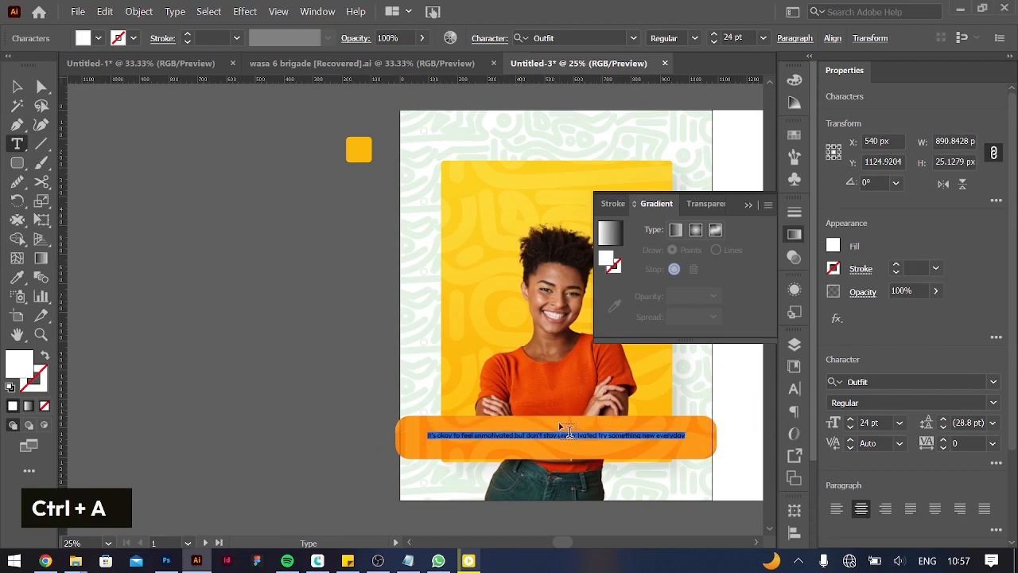
{"action": "key", "text": "Escape"}
{"action": "key", "text": "ctrl+equal"}
{"action": "key", "text": "ctrl+equal"}
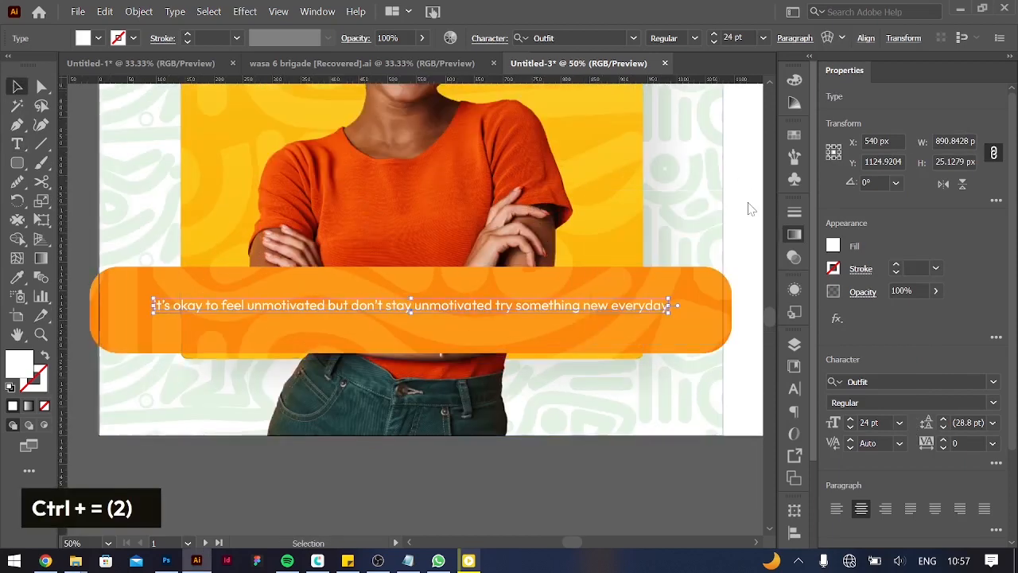
{"action": "left_click_drag", "start_coordinate": [509, 302], "coordinate": [510, 311]}
{"action": "left_click", "coordinate": [513, 381]}
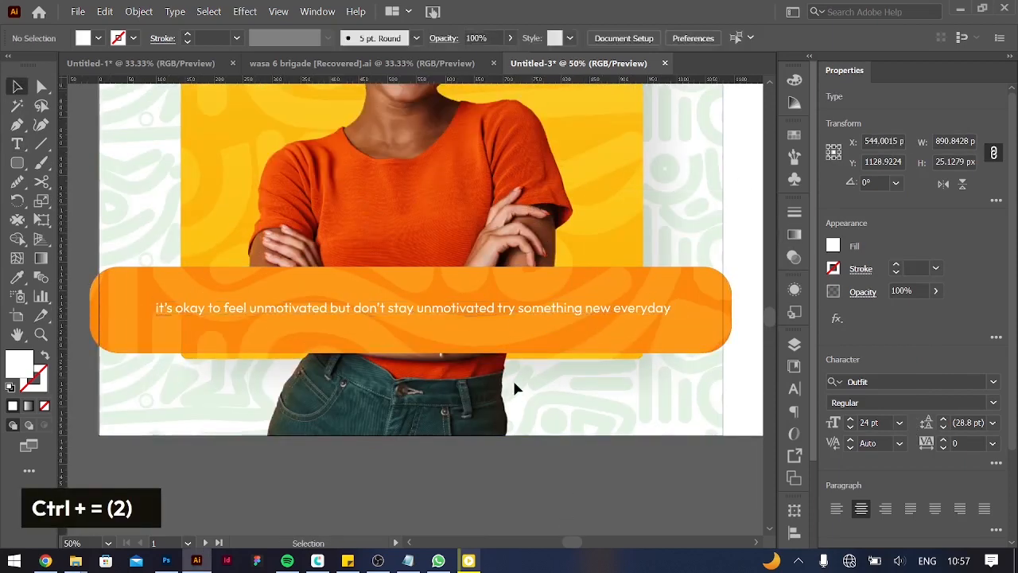
Add an opening and a closing quotation mark around the quote on the orange bar
{"action": "double_click", "coordinate": [502, 315]}
{"action": "key", "text": "Down"}
{"action": "key", "text": "Up"}
{"action": "key", "text": "Up"}
{"action": "key", "text": "Up"}
{"action": "key", "text": "Up"}
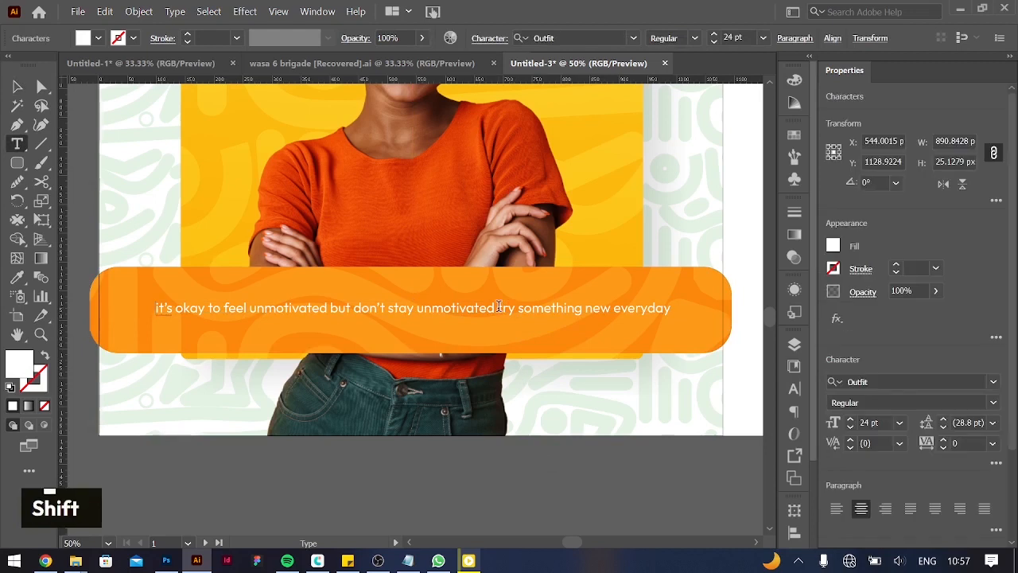
{"action": "key", "text": "shift+Down"}
{"action": "key", "text": "BackSpace"}
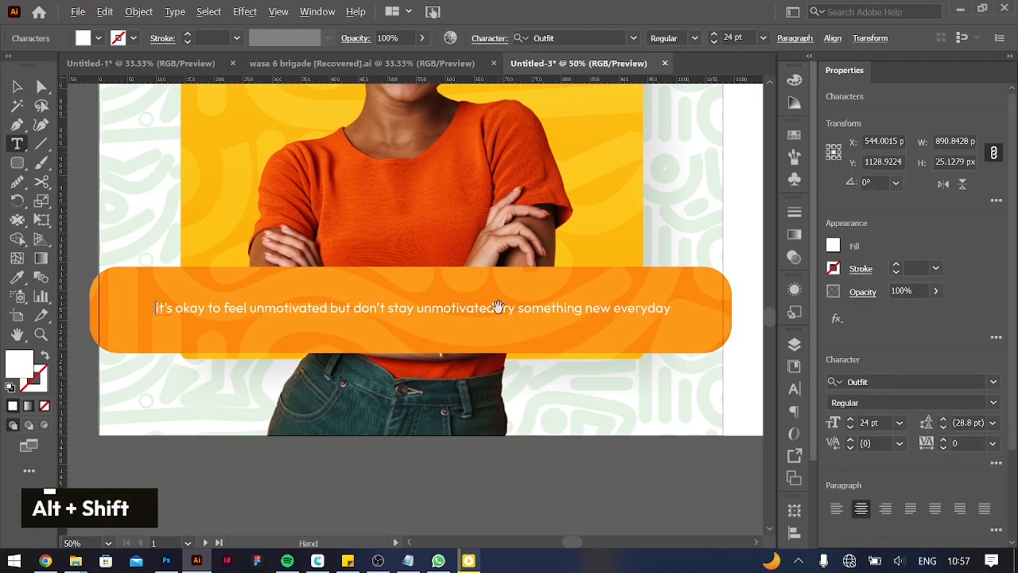
{"action": "type", "text": "\""}
{"action": "key", "text": "End"}
{"action": "type", "text": "\""}
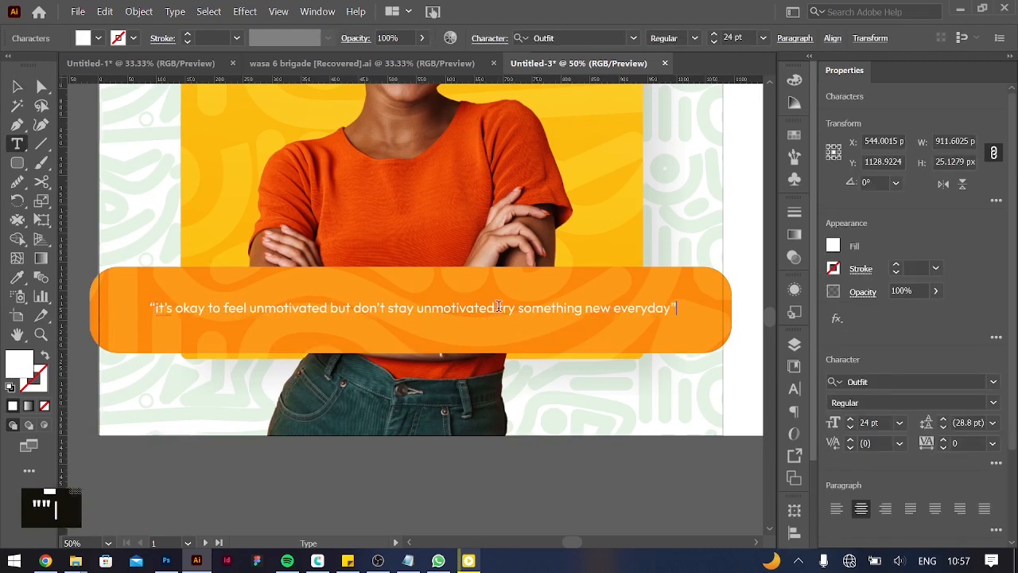
Set the font style of the whole quote to SemiBold
{"action": "key", "text": "ctrl+a"}
{"action": "left_click", "coordinate": [993, 402]}
{"action": "left_click", "coordinate": [870, 333]}
{"action": "left_click", "coordinate": [20, 87]}
{"action": "left_click", "coordinate": [400, 477]}
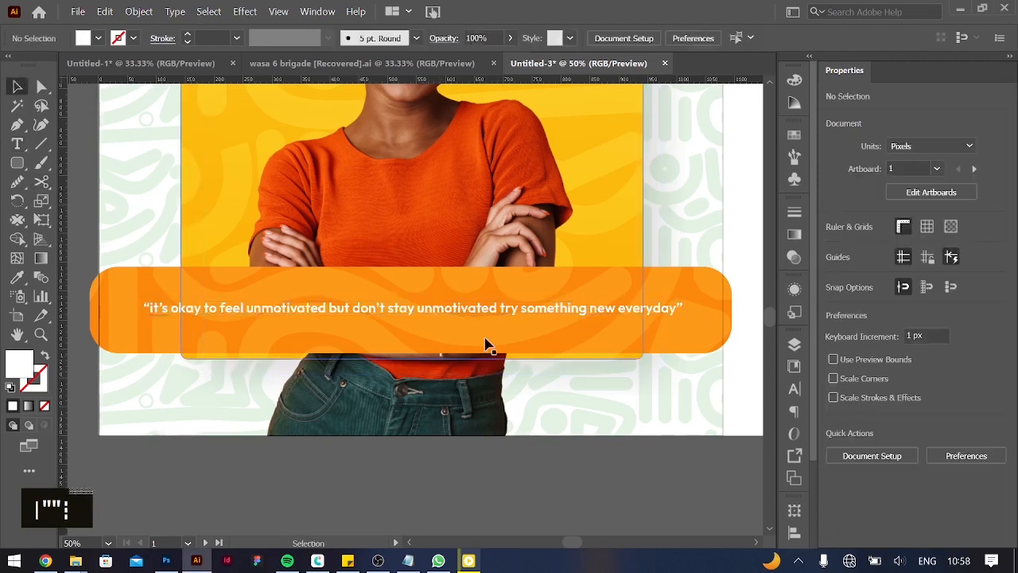
{"action": "left_click", "coordinate": [493, 312]}
{"action": "left_click_drag", "start_coordinate": [341, 306], "coordinate": [323, 325]}
{"action": "double_click", "coordinate": [316, 322]}
{"action": "key", "text": "ctrl+a"}
{"action": "type", "text": "@redexigns"}
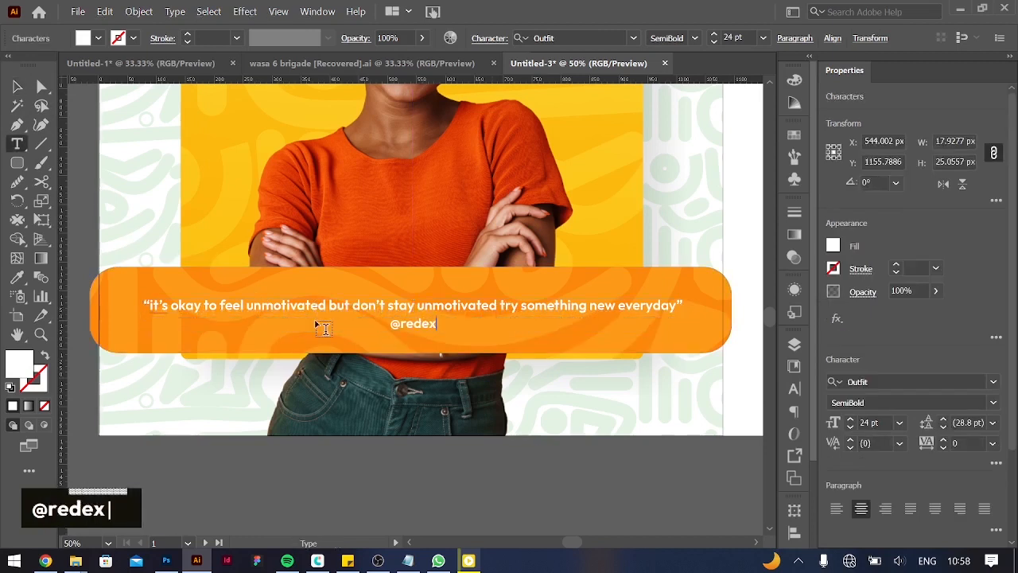
{"action": "left_click", "coordinate": [17, 87]}
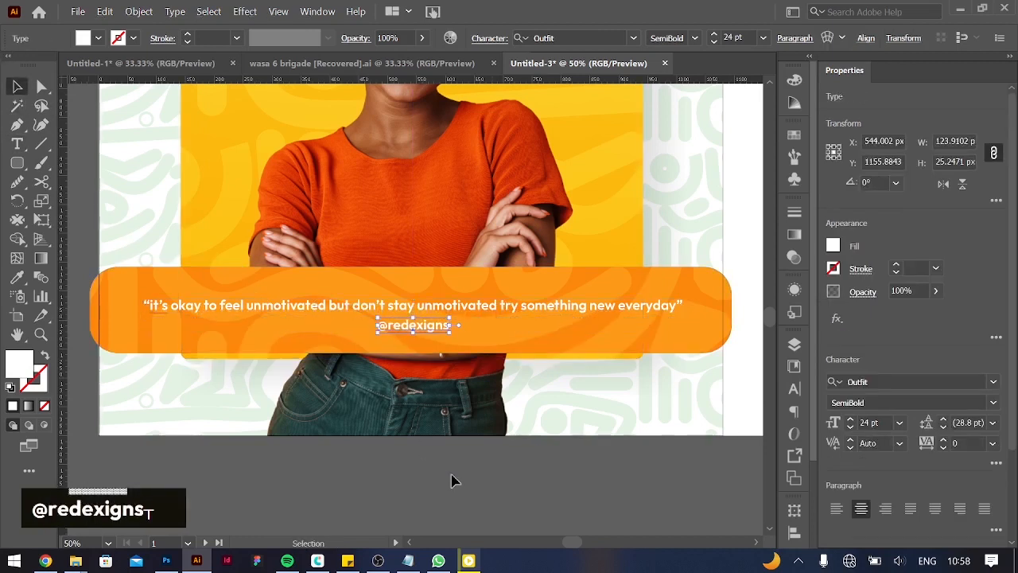
{"action": "left_click", "coordinate": [998, 406]}
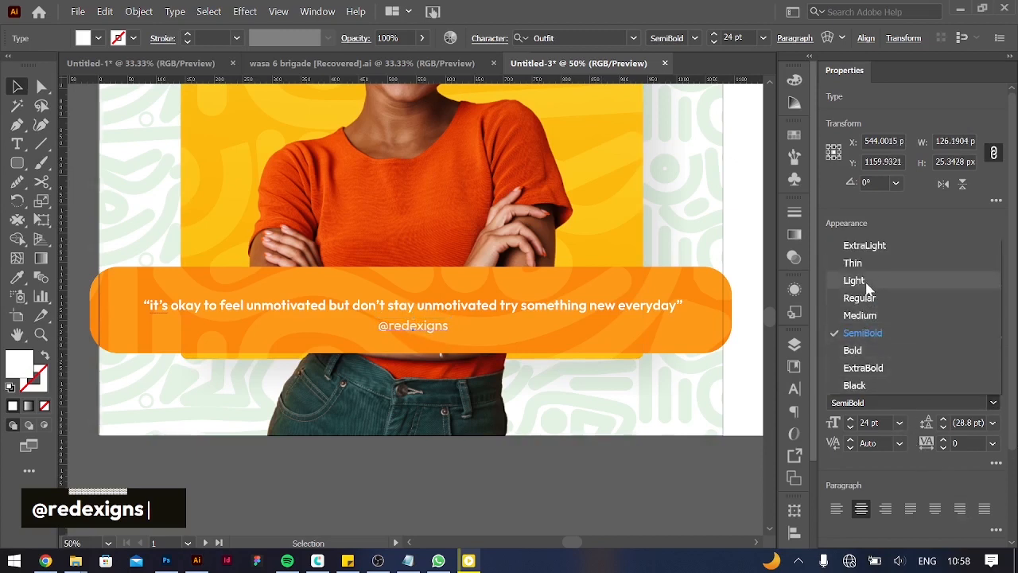
{"action": "left_click", "coordinate": [867, 284]}
{"action": "left_click", "coordinate": [438, 466]}
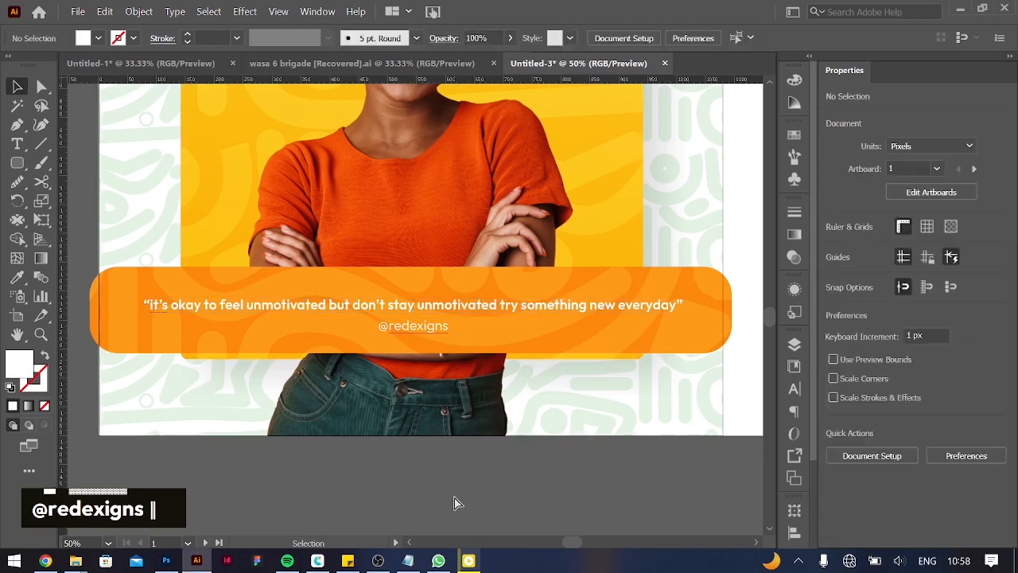
{"action": "key", "text": "ctrl+minus"}
{"action": "key", "text": "ctrl+minus"}
{"action": "scroll", "coordinate": [445, 393], "scroll_direction": "up", "scroll_amount": 2}
{"action": "left_click", "coordinate": [415, 402]}
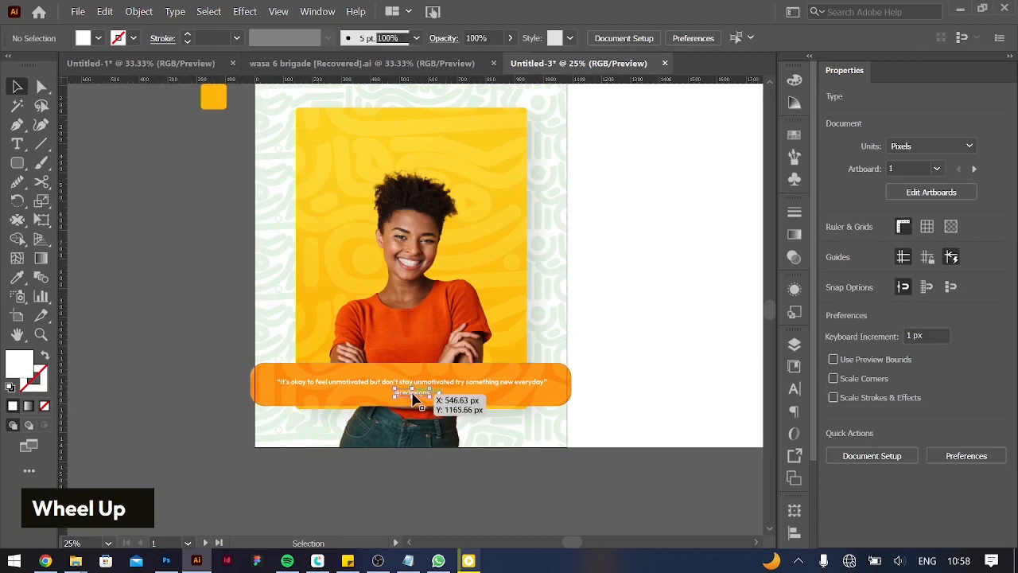
{"action": "key", "text": "Up"}
{"action": "key", "text": "Up"}
{"action": "key", "text": "Up"}
{"action": "key", "text": "Up"}
{"action": "left_click", "coordinate": [533, 473]}
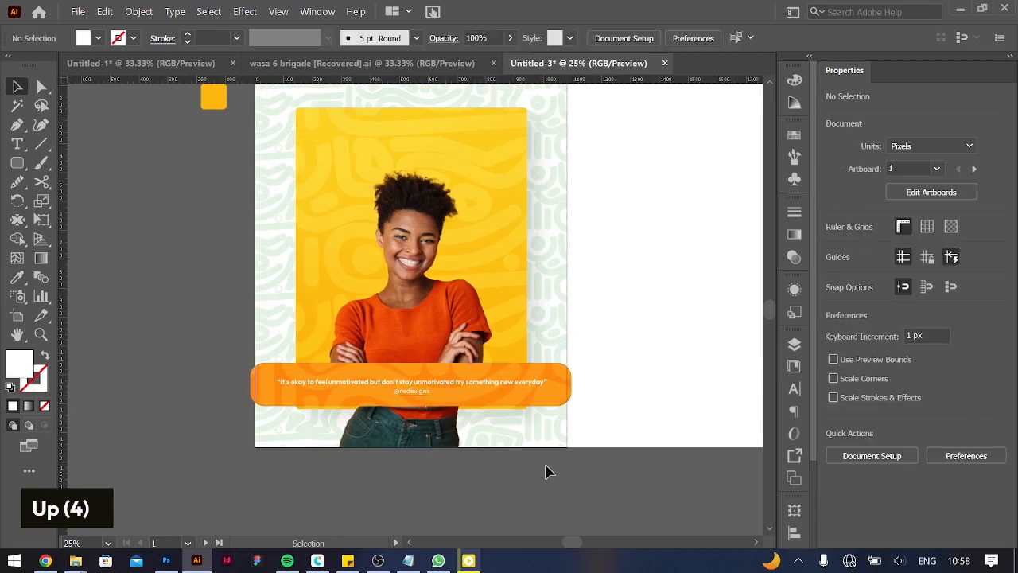
Duplicate the quote over the artboard's left edge and replace the copy's text with "its a new day"
{"action": "left_click_drag", "start_coordinate": [415, 383], "coordinate": [258, 226]}
{"action": "double_click", "coordinate": [230, 223]}
{"action": "key", "text": "ctrl+a"}
{"action": "type", "text": "I"}
{"action": "key", "text": "BackSpace"}
{"action": "key", "text": "BackSpace"}
{"action": "type", "text": "its a new day"}
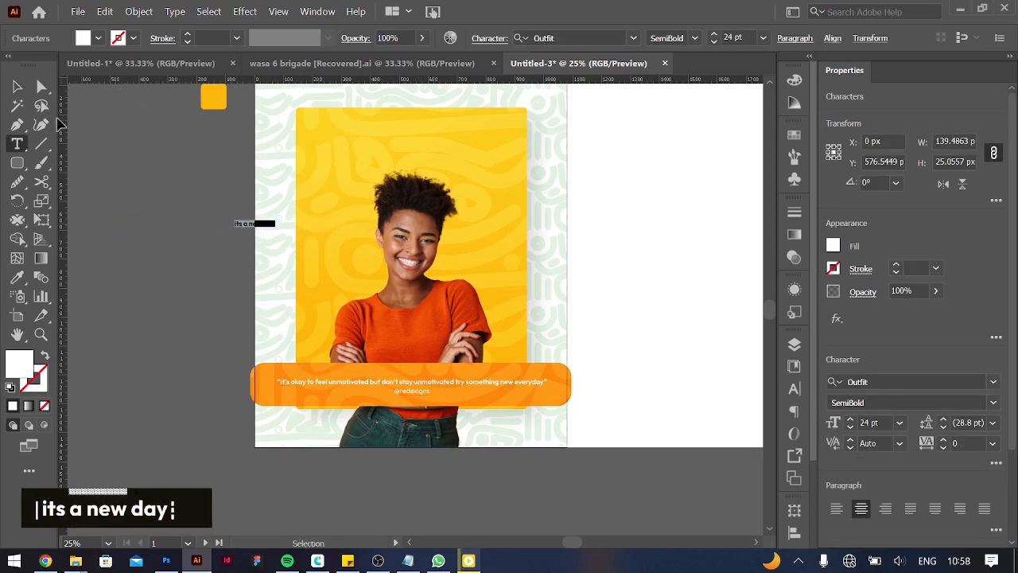
{"action": "key", "text": "Escape"}
Move the new headline above the woman's head on the yellow card and break it into two lines after "its a"
{"action": "left_click_drag", "start_coordinate": [255, 224], "coordinate": [422, 137]}
{"action": "double_click", "coordinate": [413, 135]}
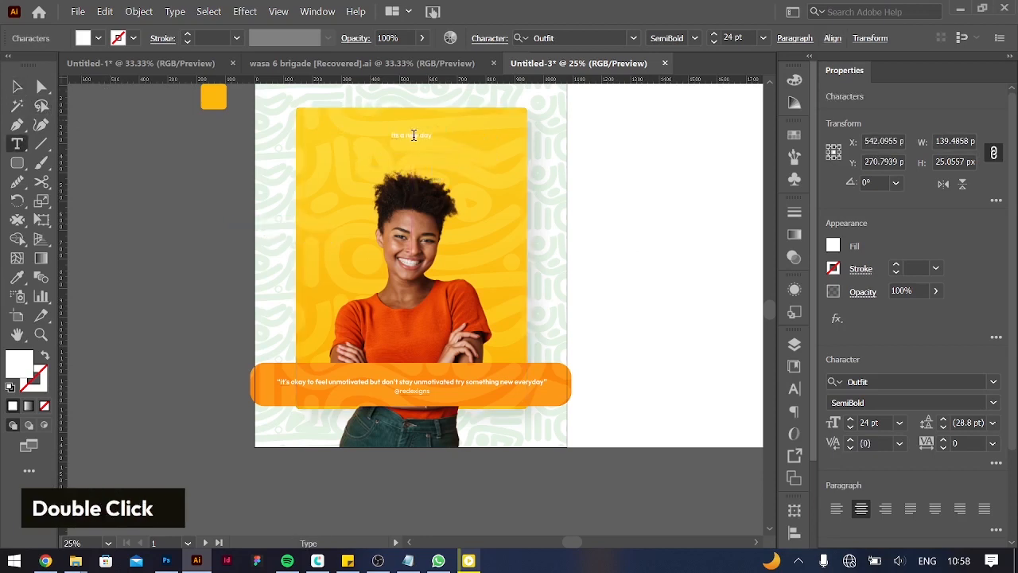
{"action": "key", "text": "Return"}
Enlarge the two-line headline to 66 pt and tighten its leading to 57.2 pt
{"action": "key", "text": "ctrl+a"}
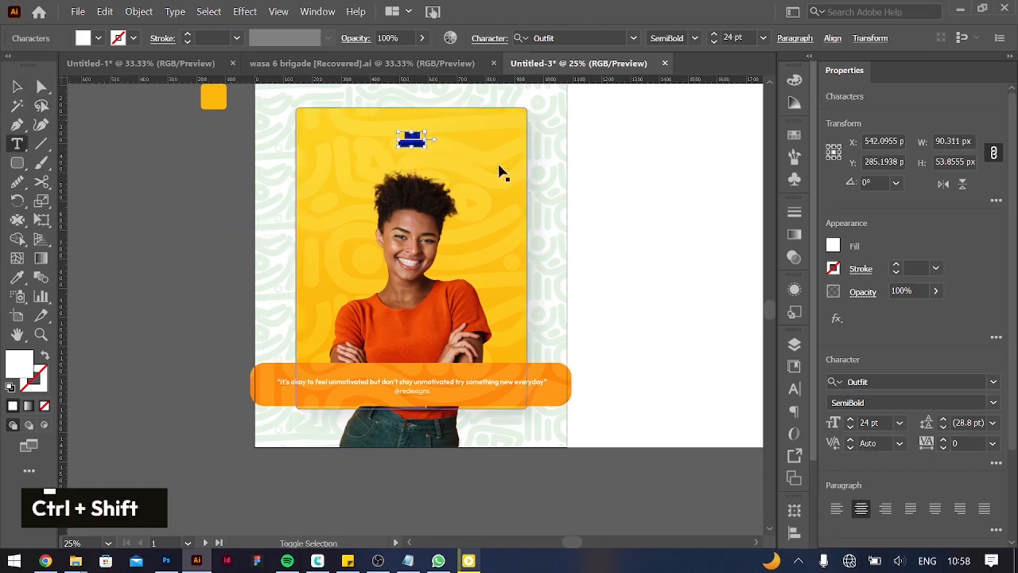
{"action": "key", "text": "ctrl+shift+period"}
{"action": "key", "text": "ctrl+shift+period"}
{"action": "key", "text": "ctrl+shift+period"}
{"action": "key", "text": "ctrl+shift+period"}
{"action": "key", "text": "ctrl+shift+period"}
{"action": "key", "text": "ctrl+shift+period"}
{"action": "key", "text": "ctrl+shift+period"}
{"action": "key", "text": "ctrl+shift+period"}
{"action": "key", "text": "ctrl+shift+period"}
{"action": "key", "text": "ctrl+shift+period"}
{"action": "key", "text": "ctrl+shift+period"}
{"action": "key", "text": "ctrl+shift+period"}
{"action": "key", "text": "ctrl+shift+period"}
{"action": "key", "text": "ctrl+shift+period"}
{"action": "key", "text": "ctrl+shift+period"}
{"action": "key", "text": "ctrl+shift+period"}
{"action": "key", "text": "ctrl+shift+period"}
{"action": "key", "text": "ctrl+shift+period"}
{"action": "key", "text": "ctrl+shift+period"}
{"action": "key", "text": "ctrl+shift+period"}
{"action": "key", "text": "alt+Up"}
{"action": "key", "text": "alt+Up"}
{"action": "key", "text": "alt+Up"}
{"action": "key", "text": "alt+Up"}
{"action": "key", "text": "alt+Up"}
{"action": "key", "text": "alt+Up"}
{"action": "key", "text": "alt+Up"}
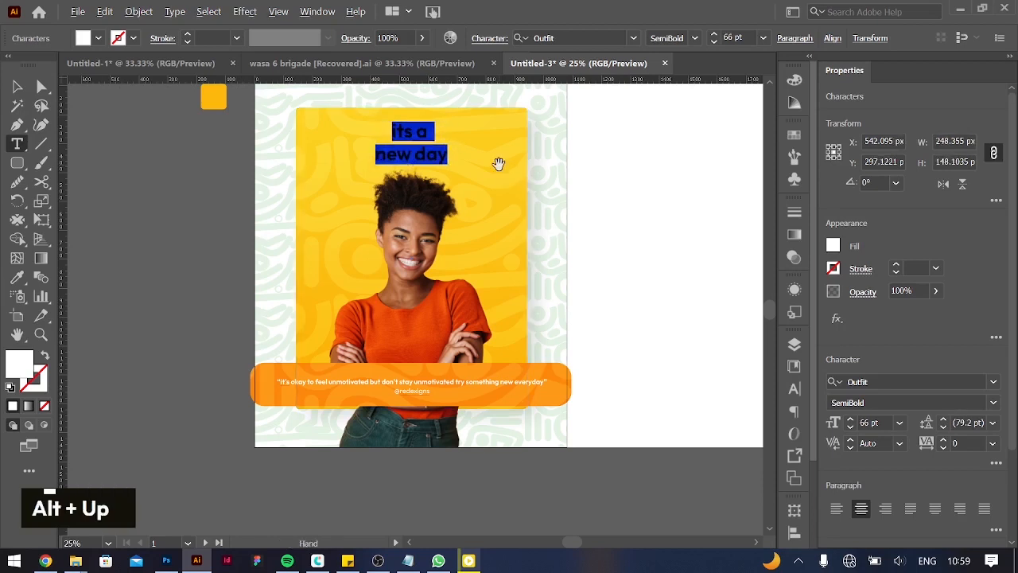
{"action": "key", "text": "alt+Up"}
{"action": "key", "text": "alt+Up"}
{"action": "key", "text": "alt+Up"}
{"action": "key", "text": "alt+Up"}
Change the headline's font to Phonk
{"action": "left_click", "coordinate": [937, 381]}
{"action": "type", "text": "pho"}
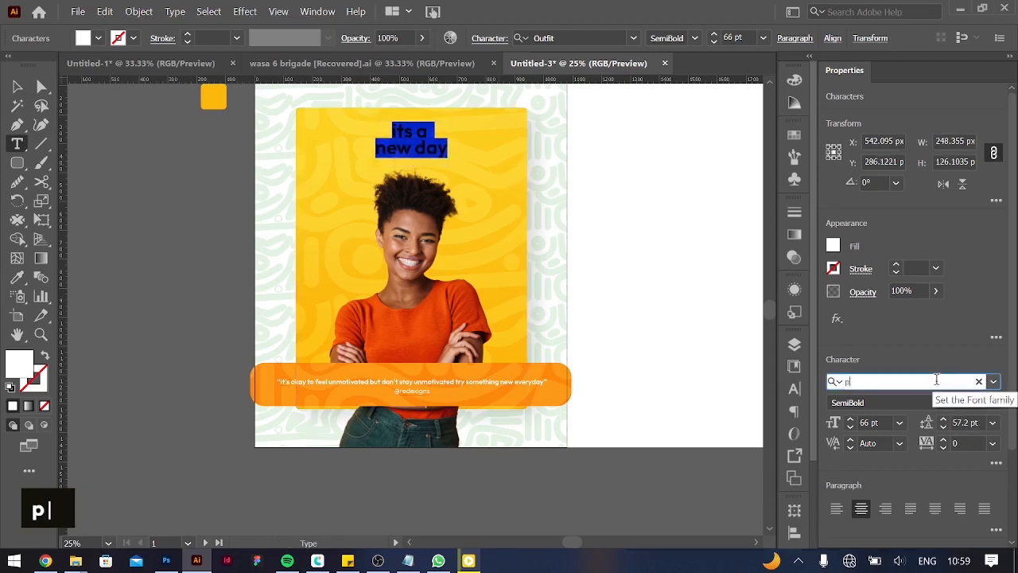
{"action": "key", "text": "Return"}
{"action": "key", "text": "Escape"}
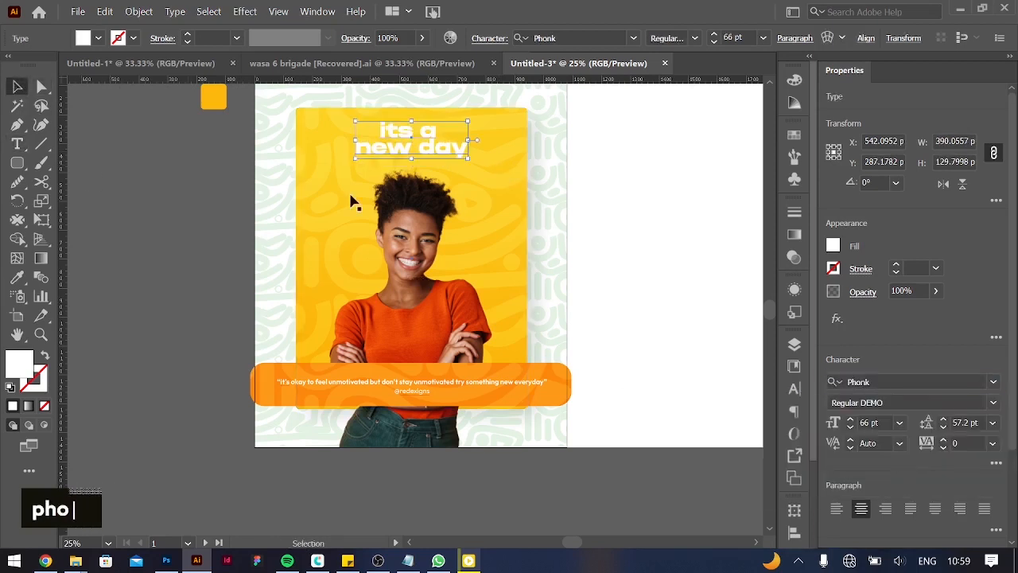
Set the headline's font to Monument Extended Ultrabold and add the missing apostrophe so it reads "it's a new day"
{"action": "double_click", "coordinate": [397, 149]}
{"action": "key", "text": "ctrl+a"}
{"action": "left_click", "coordinate": [888, 381]}
{"action": "type", "text": "monu"}
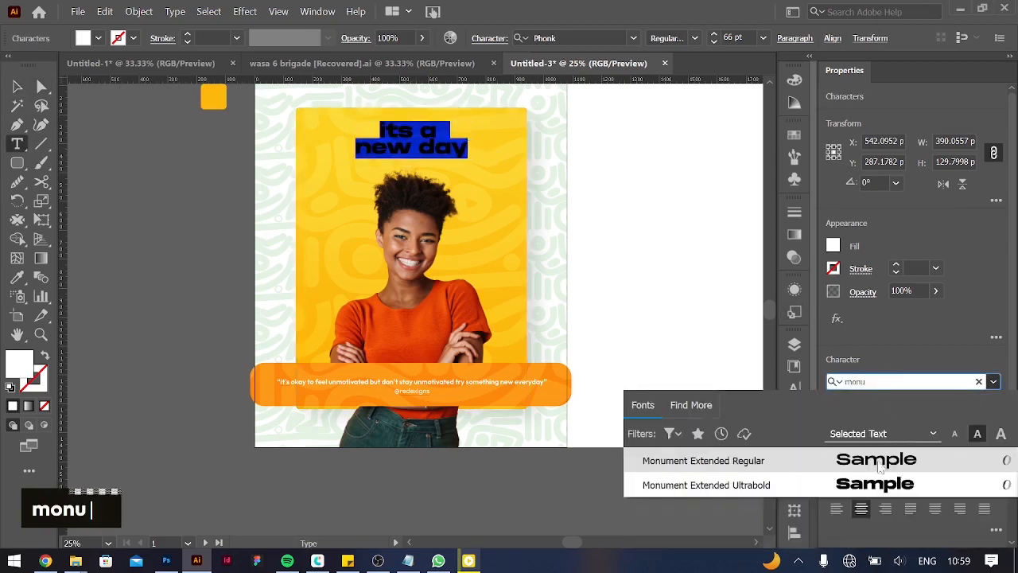
{"action": "left_click", "coordinate": [688, 482]}
{"action": "left_click", "coordinate": [391, 127]}
{"action": "key", "text": "ctrl+a"}
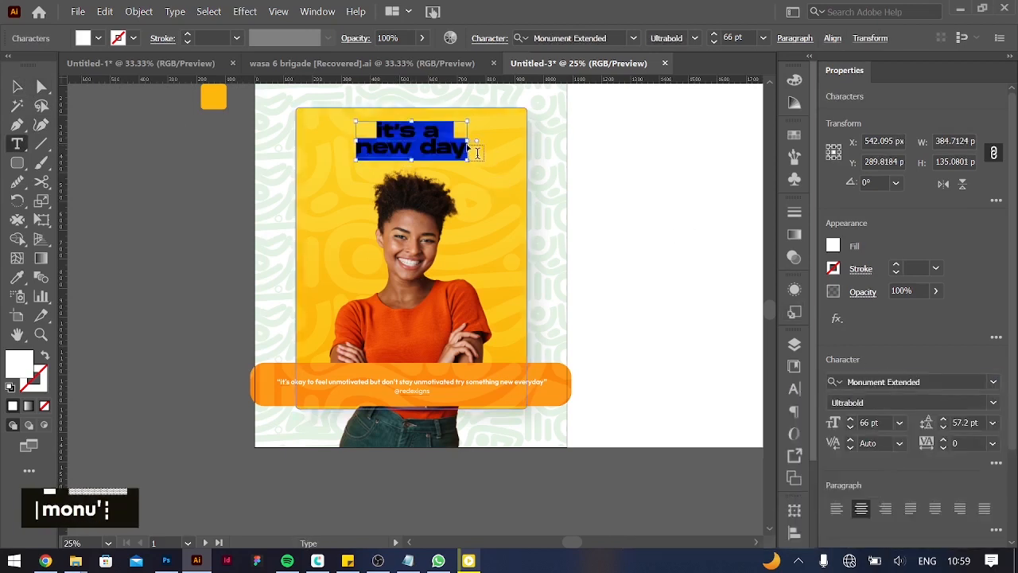
Try a tighter 53.2 pt leading on the headline and return it to 57.2 pt
{"action": "left_click", "coordinate": [16, 86]}
{"action": "left_click_drag", "start_coordinate": [419, 139], "coordinate": [422, 141]}
{"action": "key", "text": "alt+Up"}
{"action": "key", "text": "alt+Up"}
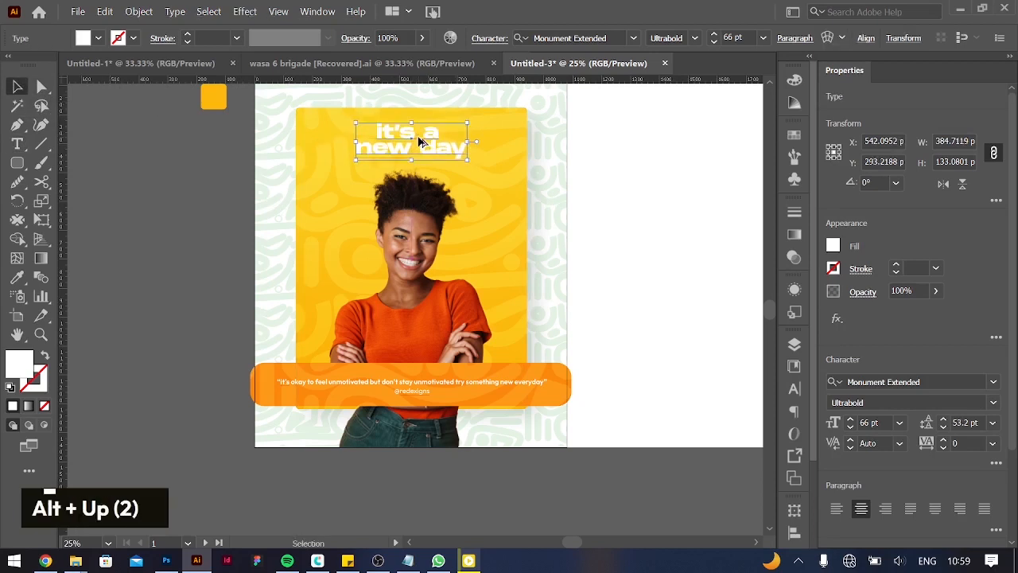
{"action": "key", "text": "alt+Down"}
{"action": "key", "text": "alt+Down"}
Move the headline off the artboard's left side and draw an unfilled arc about 286 px wide above the woman's head with the Curvature tool
{"action": "left_click_drag", "start_coordinate": [425, 141], "coordinate": [175, 238]}
{"action": "left_click", "coordinate": [42, 128]}
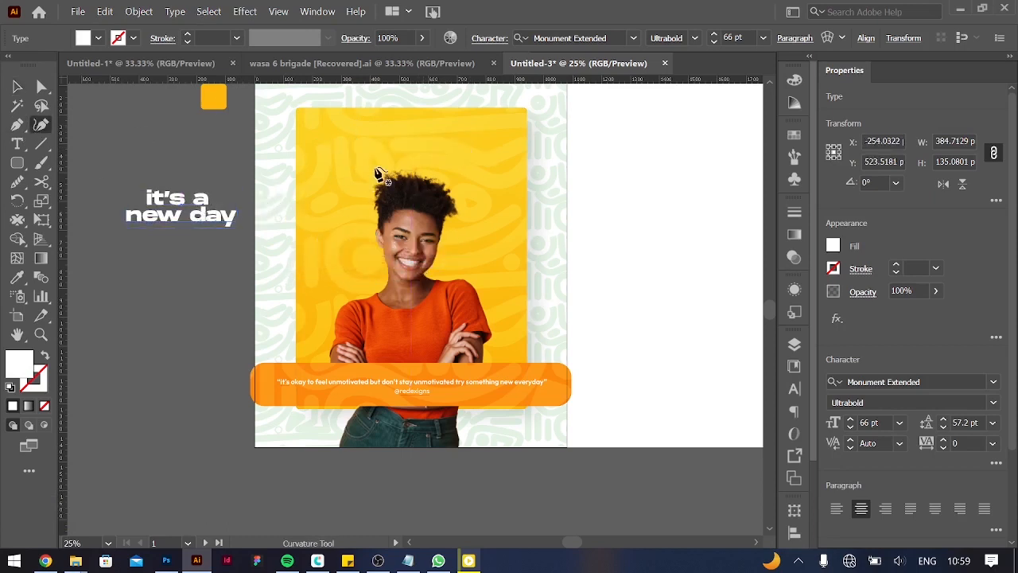
{"action": "left_click", "coordinate": [372, 167]}
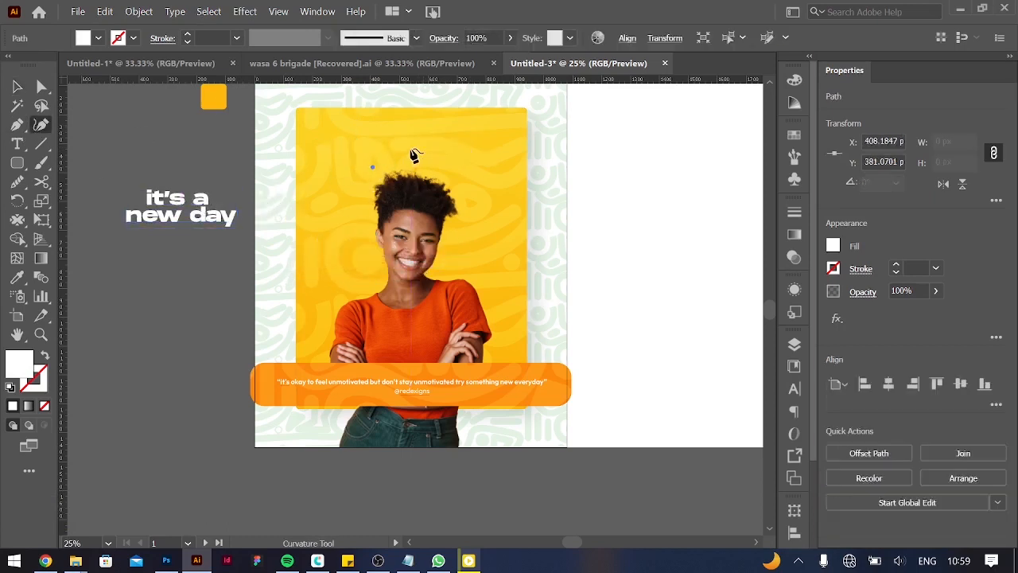
{"action": "left_click", "coordinate": [455, 166]}
{"action": "key", "text": "v"}
{"action": "left_click", "coordinate": [833, 249]}
{"action": "double_click", "coordinate": [614, 311]}
Copy the headline's text and paste it as type along the arc above the woman's head
{"action": "double_click", "coordinate": [200, 215]}
{"action": "key", "text": "ctrl+a"}
{"action": "key", "text": "ctrl+c"}
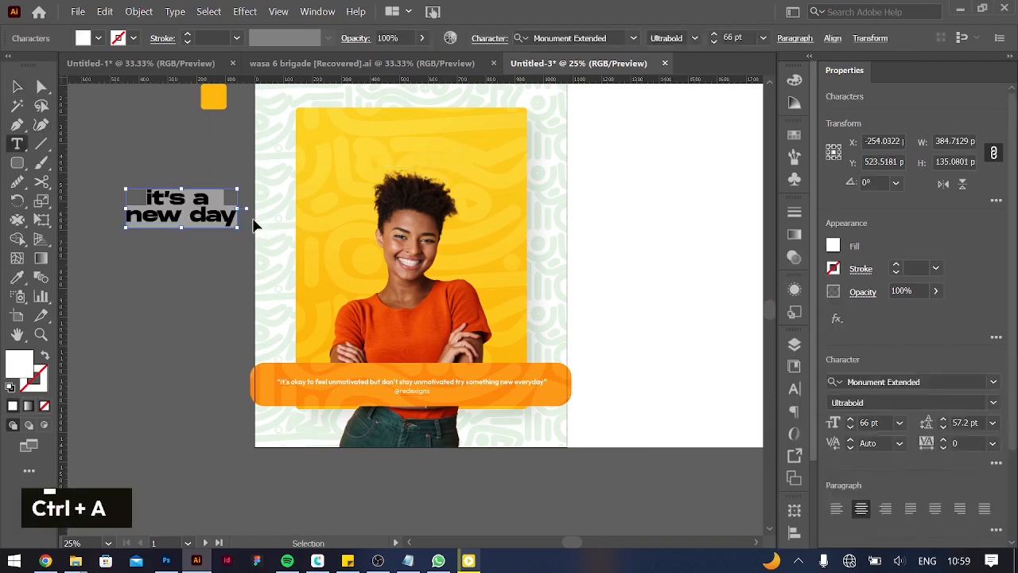
{"action": "left_click", "coordinate": [374, 165]}
{"action": "key", "text": "ctrl+v"}
{"action": "key", "text": "ctrl+a"}
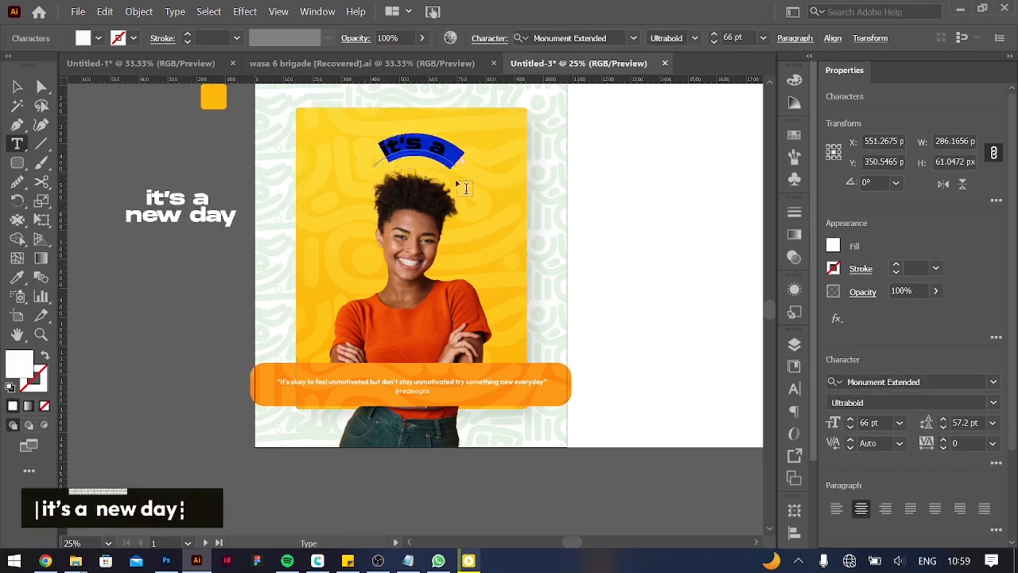
Reduce the font size of the text on the arc to 44 pt
{"action": "key", "text": "ctrl+shift+comma"}
{"action": "key", "text": "ctrl+shift+comma"}
{"action": "key", "text": "ctrl+shift+comma"}
{"action": "key", "text": "ctrl+shift+comma"}
{"action": "key", "text": "ctrl+shift+comma"}
{"action": "key", "text": "ctrl+shift+comma"}
{"action": "key", "text": "ctrl+shift+comma"}
{"action": "key", "text": "ctrl+shift+comma"}
{"action": "key", "text": "ctrl+shift+comma"}
{"action": "key", "text": "ctrl+shift+comma"}
{"action": "key", "text": "ctrl+shift+comma"}
{"action": "key", "text": "ctrl+shift+comma"}
{"action": "key", "text": "ctrl+shift+comma"}
{"action": "key", "text": "ctrl+shift+comma"}
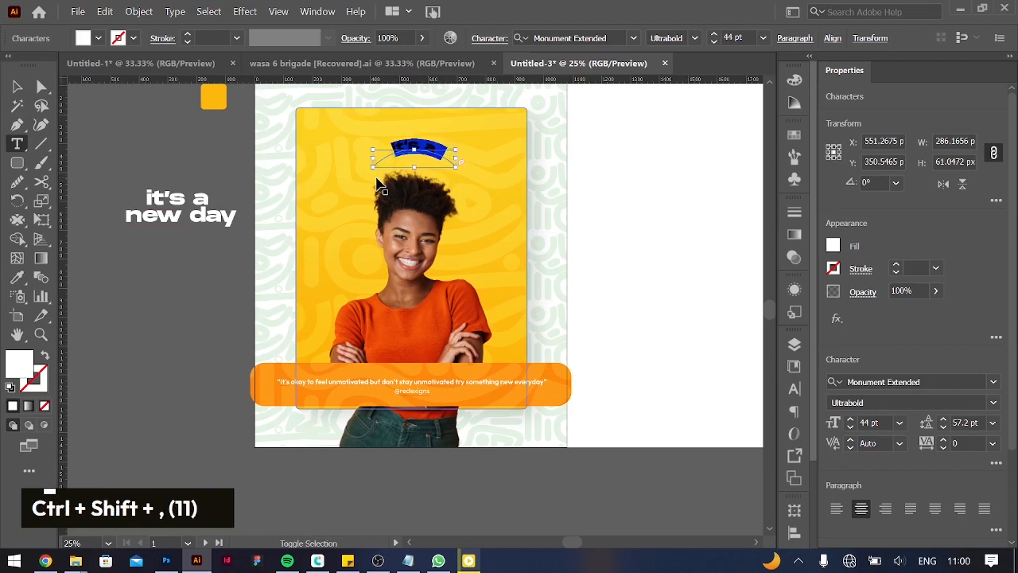
Undo the resizing and the text placed along the arc, back to the plain arc path
{"action": "key", "text": "ctrl+z"}
{"action": "key", "text": "ctrl+z"}
{"action": "key", "text": "ctrl+z"}
{"action": "key", "text": "ctrl+z"}
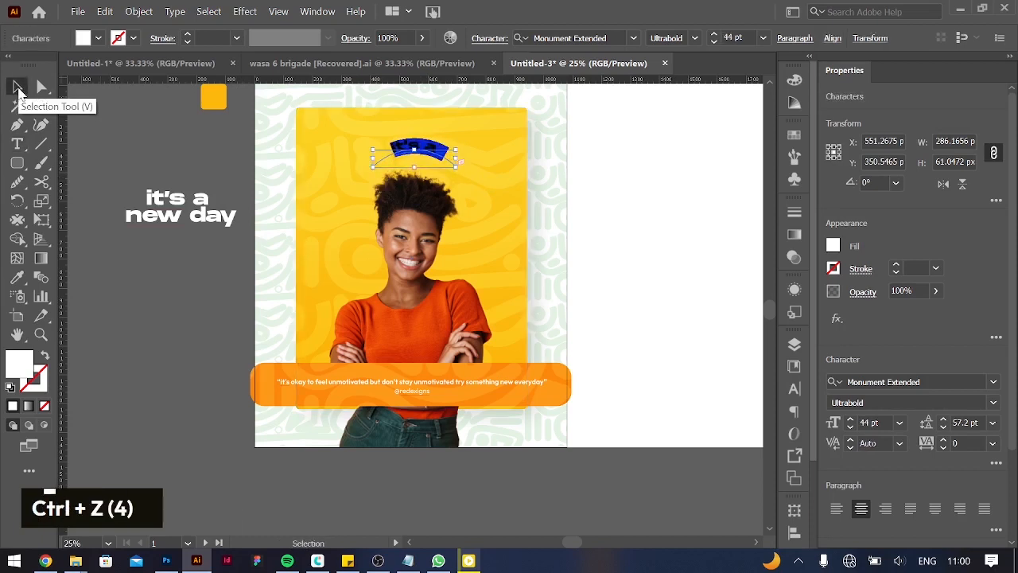
{"action": "key", "text": "ctrl+z"}
{"action": "key", "text": "ctrl+z"}
{"action": "key", "text": "ctrl+z"}
{"action": "key", "text": "ctrl+z"}
{"action": "key", "text": "ctrl+z"}
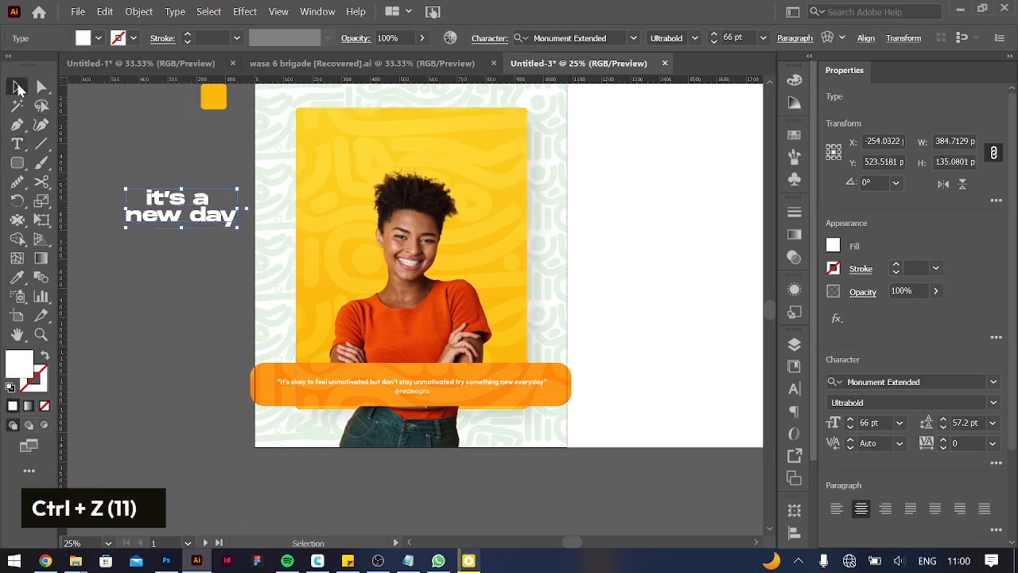
Place the text "it's a new day" along the arc above the woman's head and select all of it
{"action": "left_click", "coordinate": [396, 156]}
{"action": "left_click", "coordinate": [396, 151]}
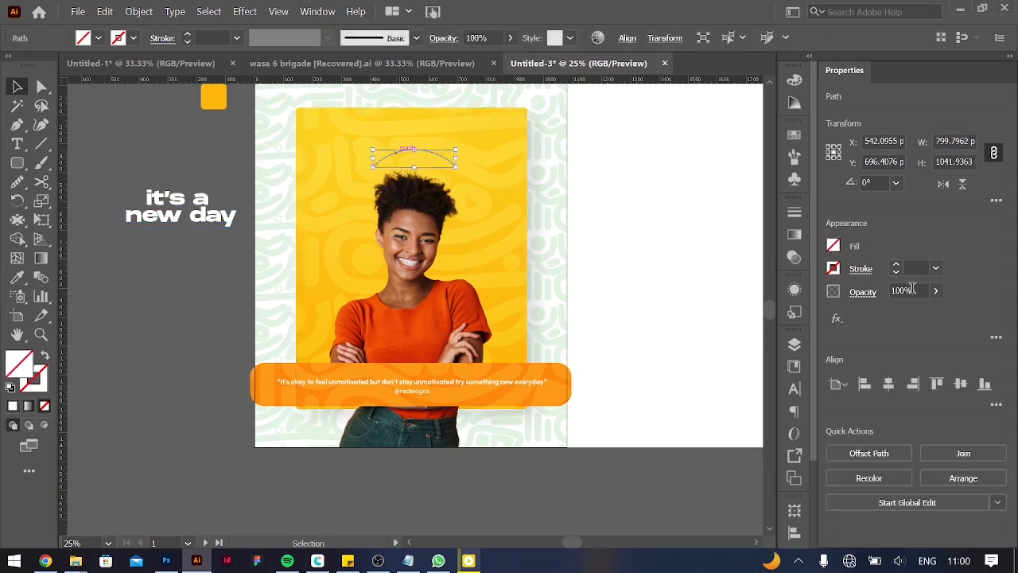
{"action": "left_click", "coordinate": [493, 169]}
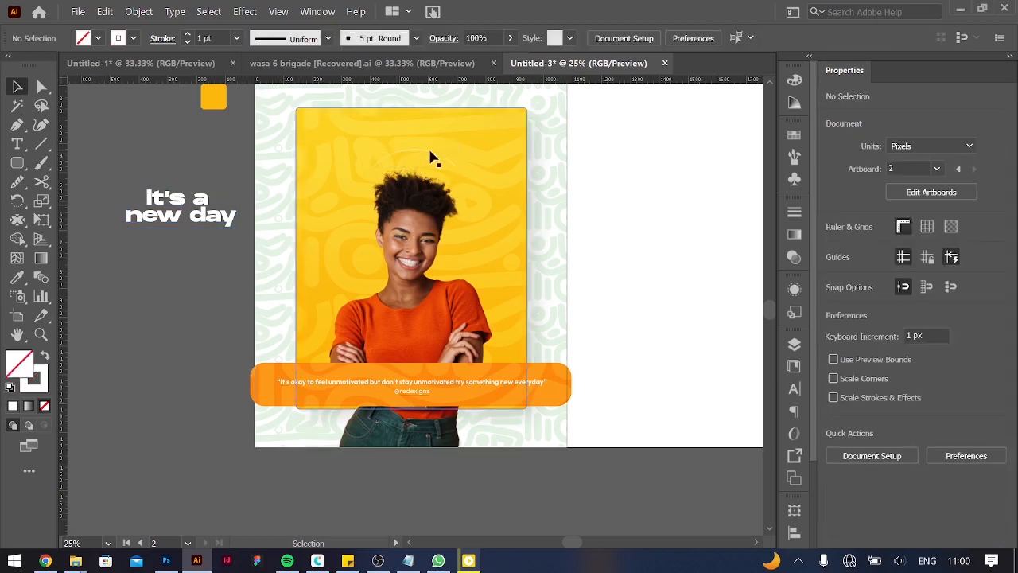
{"action": "key", "text": "ctrl+equal"}
{"action": "key", "text": "ctrl+equal"}
{"action": "scroll", "coordinate": [455, 182], "scroll_direction": "up", "scroll_amount": 3}
{"action": "key", "text": "t"}
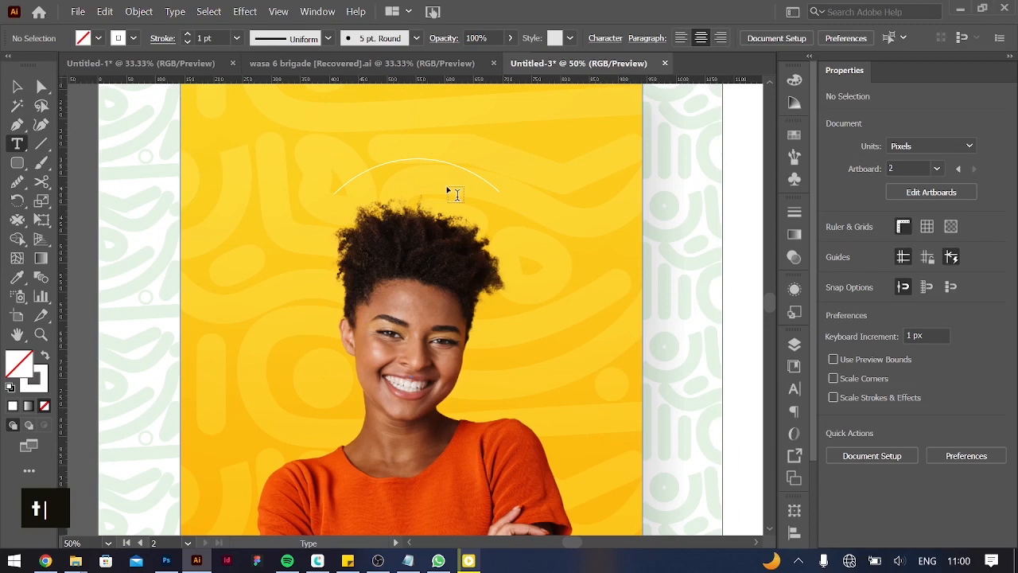
{"action": "left_click", "coordinate": [333, 191]}
{"action": "type", "text": "it's a new day"}
{"action": "key", "text": "ctrl+a"}
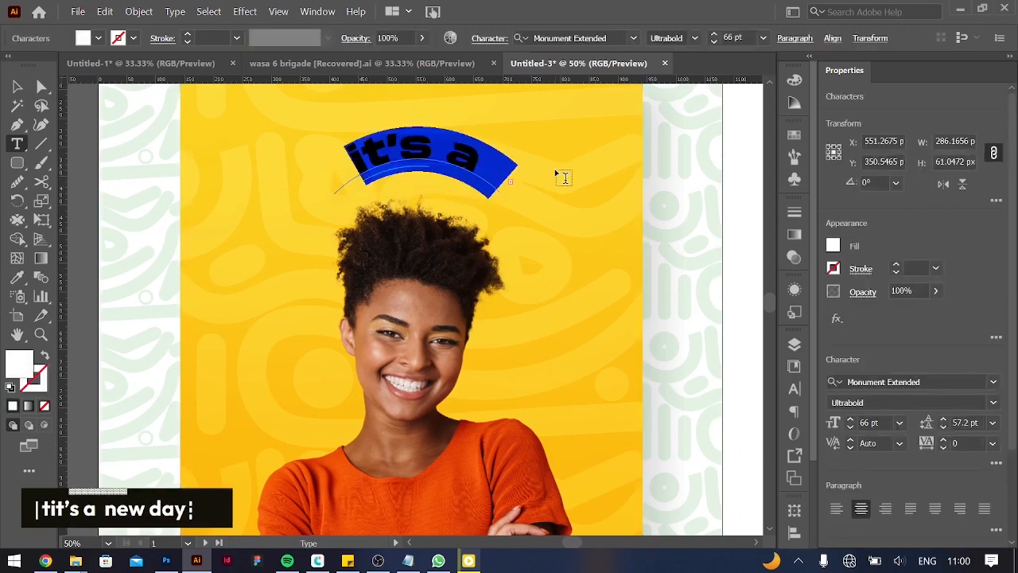
Reduce the font size of the text on the arc to 34 pt
{"action": "key", "text": "ctrl+shift+comma"}
{"action": "key", "text": "ctrl+shift+comma"}
{"action": "key", "text": "ctrl+shift+comma"}
{"action": "key", "text": "ctrl+shift+comma"}
{"action": "key", "text": "ctrl+shift+comma"}
{"action": "key", "text": "ctrl+shift+comma"}
{"action": "key", "text": "ctrl+shift+comma"}
{"action": "key", "text": "ctrl+shift+comma"}
{"action": "key", "text": "ctrl+shift+comma"}
{"action": "key", "text": "ctrl+shift+comma"}
{"action": "key", "text": "ctrl+shift+comma"}
{"action": "key", "text": "ctrl+shift+comma"}
{"action": "key", "text": "ctrl+shift+comma"}
{"action": "key", "text": "ctrl+shift+comma"}
{"action": "key", "text": "ctrl+shift+comma"}
{"action": "key", "text": "ctrl+shift+comma"}
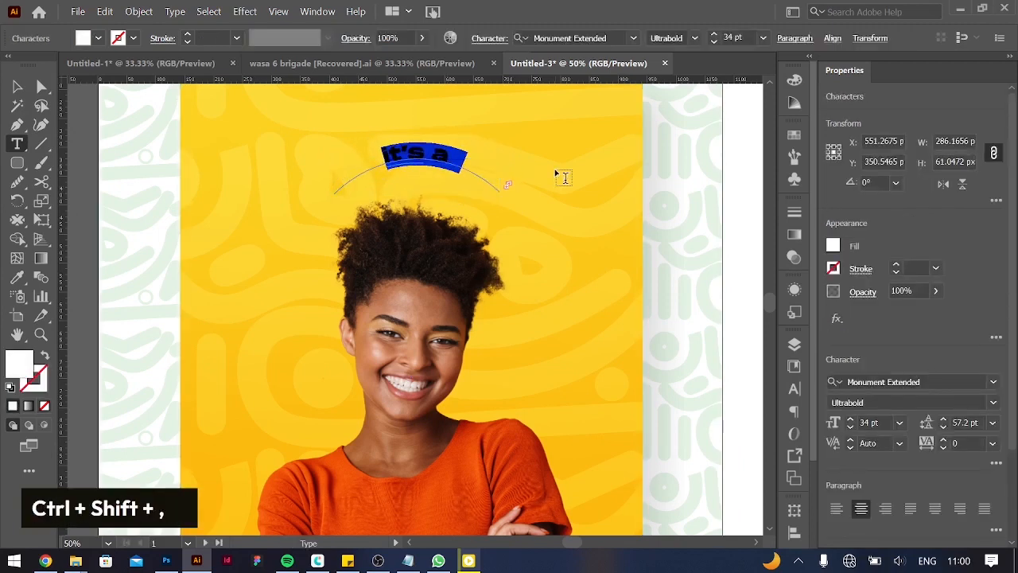
Remove the line break before "new day" so the whole phrase runs in one line along the arc
{"action": "key", "text": "Right"}
{"action": "key", "text": "Delete"}
{"action": "key", "text": "Delete"}
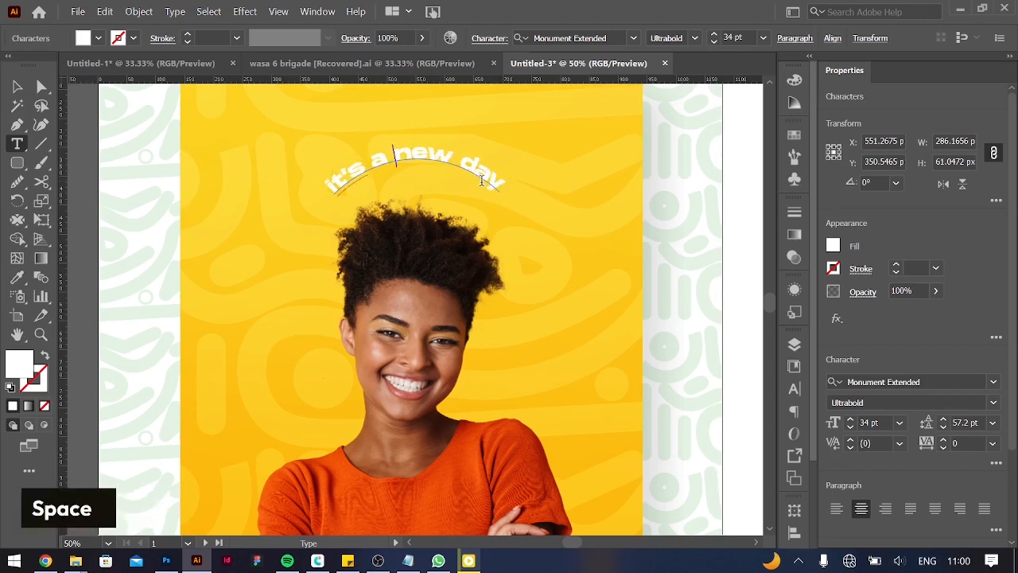
Move the curved headline closer to the woman's hair and tilt it slightly clockwise to about 352.6°
{"action": "left_click", "coordinate": [17, 86]}
{"action": "left_click_drag", "start_coordinate": [445, 163], "coordinate": [441, 182]}
{"action": "left_click_drag", "start_coordinate": [504, 181], "coordinate": [510, 191]}
Duplicate the curved headline just below itself, fill the copy with yellow sampled from the card, and fine-tune its saturation and hue
{"action": "mouse_move", "coordinate": [471, 197]}
{"action": "left_mouse_down"}
{"action": "mouse_move", "coordinate": [476, 187]}
{"action": "mouse_move", "coordinate": [450, 196]}
{"action": "mouse_move", "coordinate": [476, 214]}
{"action": "left_mouse_up"}
{"action": "key", "text": "i"}
{"action": "left_click", "coordinate": [627, 251]}
{"action": "key", "text": "v"}
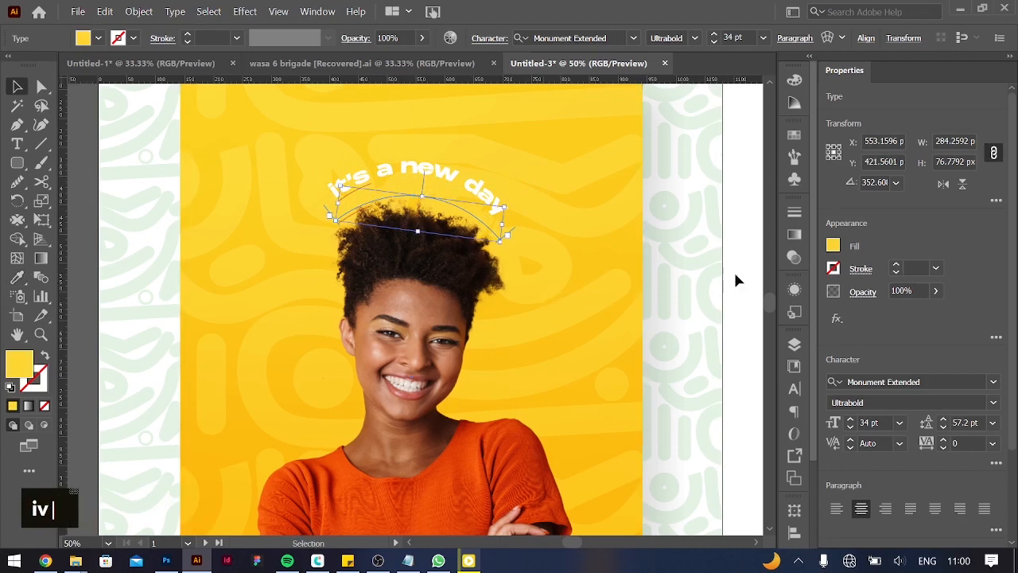
{"action": "left_click", "coordinate": [833, 246]}
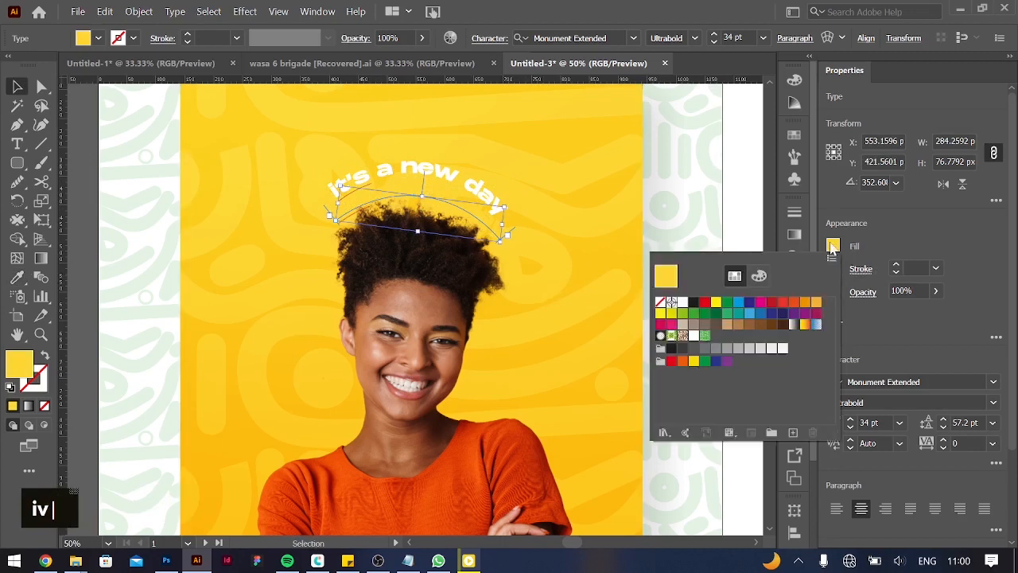
{"action": "left_click", "coordinate": [759, 277]}
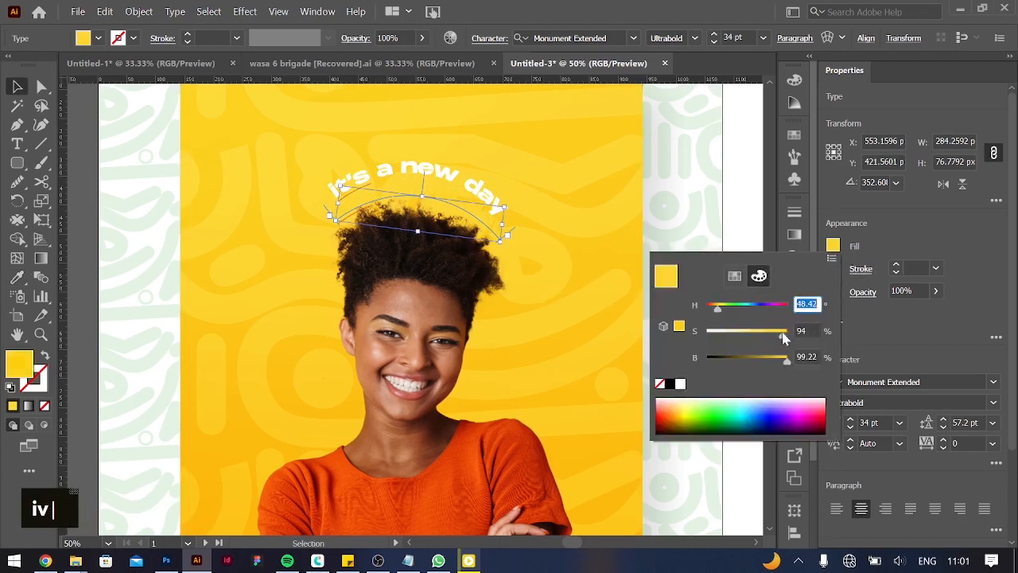
{"action": "left_click_drag", "start_coordinate": [782, 334], "coordinate": [771, 340]}
{"action": "left_click_drag", "start_coordinate": [720, 310], "coordinate": [720, 315]}
Move the white curved headline slightly upward, away from its yellow copy
{"action": "left_click_drag", "start_coordinate": [440, 172], "coordinate": [441, 163]}
{"action": "key", "text": "ctrl+minus"}
{"action": "key", "text": "ctrl+minus"}
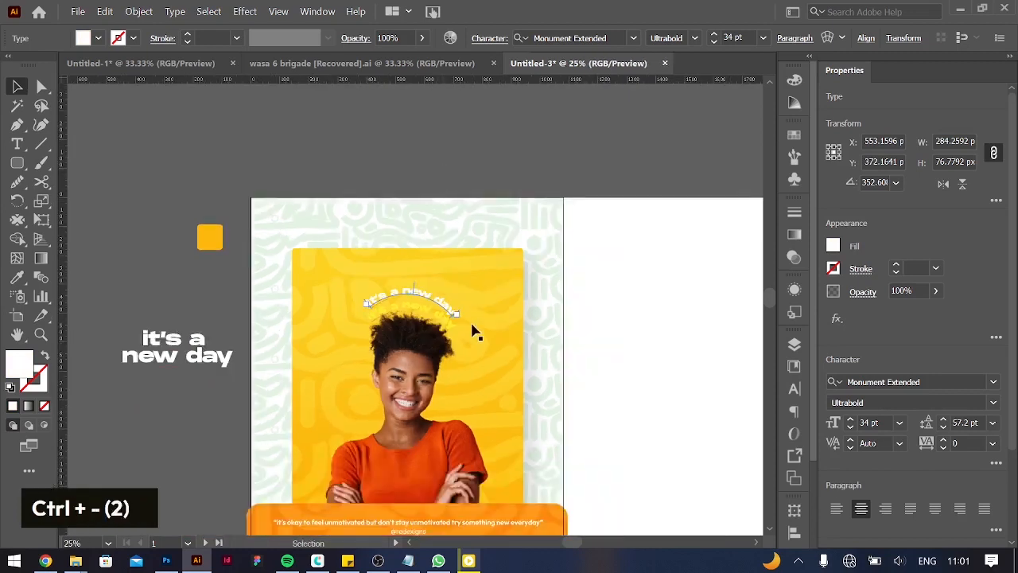
Draw a white circle about 198 px in diameter with the Ellipse tool and place it off the artboard's left side
{"action": "scroll", "coordinate": [473, 329], "scroll_direction": "down", "scroll_amount": 1}
{"action": "right_click", "coordinate": [17, 163]}
{"action": "left_click", "coordinate": [80, 200]}
{"action": "mouse_move", "coordinate": [426, 326]}
{"action": "left_mouse_down"}
{"action": "mouse_move", "coordinate": [456, 354]}
{"action": "mouse_move", "coordinate": [176, 386]}
{"action": "left_mouse_up"}
{"action": "key", "text": "v"}
{"action": "scroll", "coordinate": [616, 287], "scroll_direction": "left", "scroll_amount": 3}
{"action": "left_click_drag", "start_coordinate": [395, 398], "coordinate": [264, 363]}
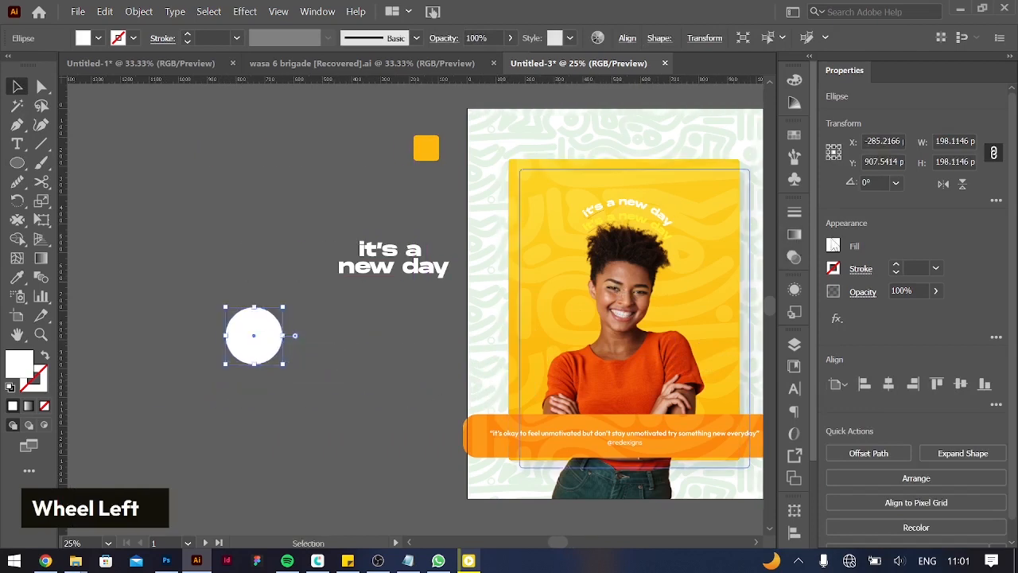
Fill the circle with a radial gradient running from a yellow centre stop to a black outer stop
{"action": "left_click", "coordinate": [795, 234]}
{"action": "left_click", "coordinate": [610, 233]}
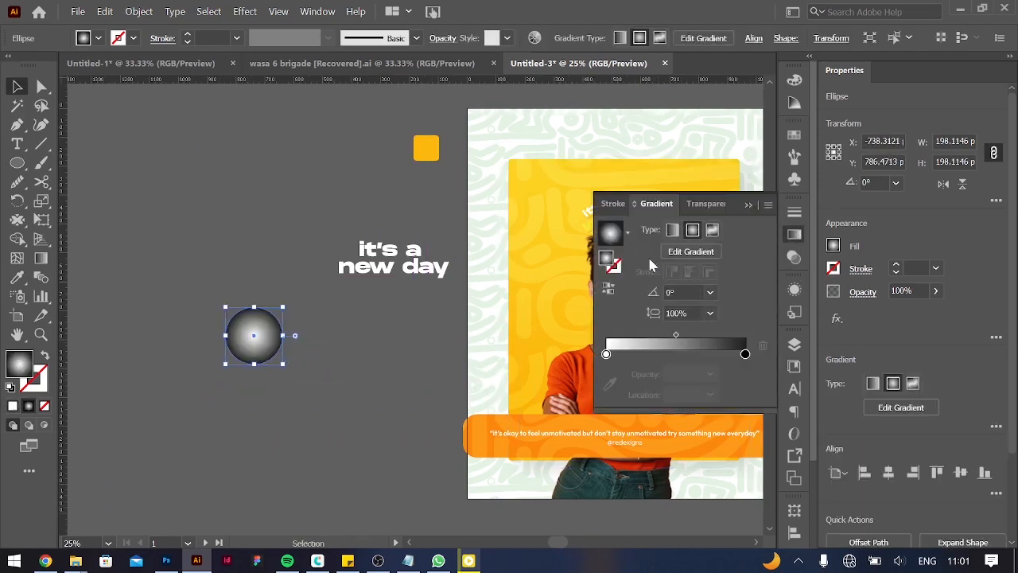
{"action": "double_click", "coordinate": [607, 354]}
{"action": "left_click", "coordinate": [541, 212]}
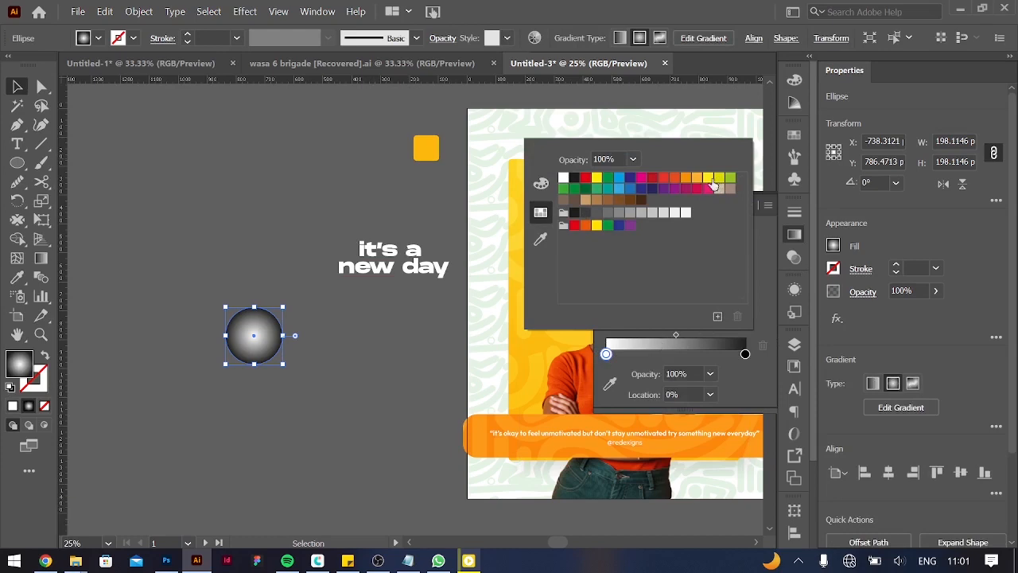
{"action": "left_click", "coordinate": [714, 185]}
{"action": "left_click", "coordinate": [745, 354]}
{"action": "left_click", "coordinate": [745, 354]}
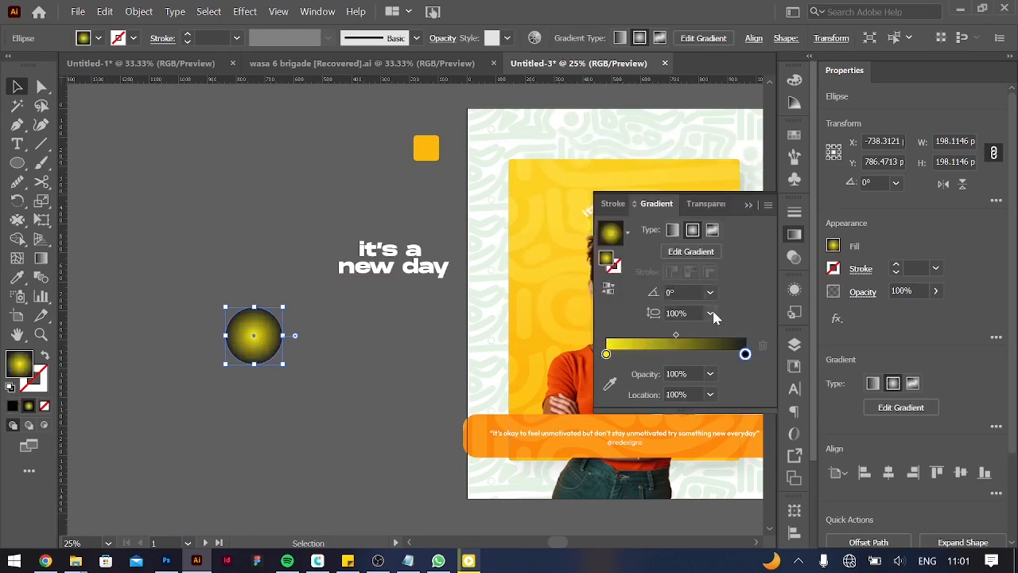
Set the circle's blend mode to Color Dodge and move it slightly toward the artboard
{"action": "left_click", "coordinate": [864, 292]}
{"action": "left_click", "coordinate": [739, 321]}
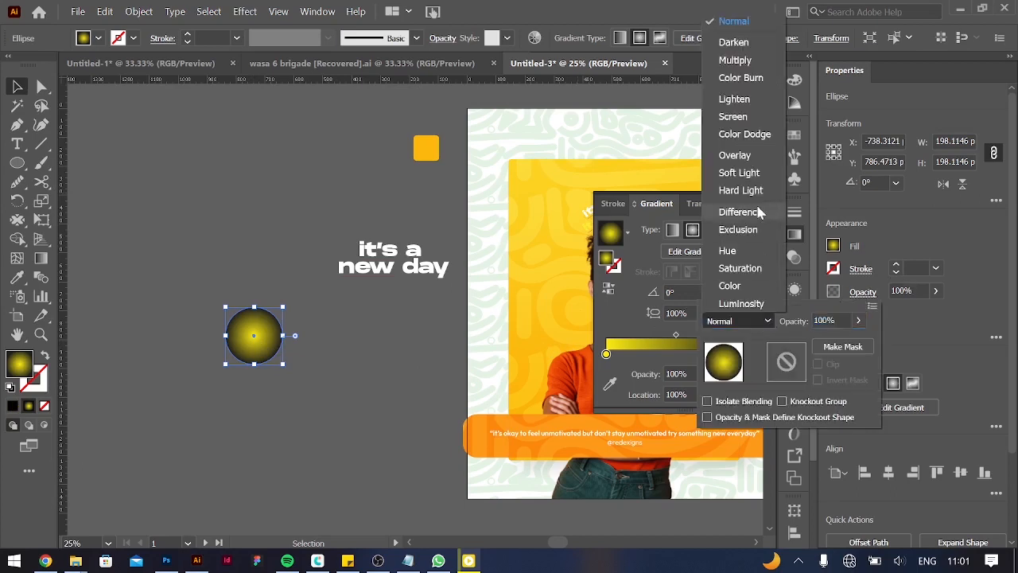
{"action": "left_click", "coordinate": [748, 135]}
{"action": "mouse_move", "coordinate": [271, 351]}
{"action": "left_mouse_down"}
{"action": "mouse_move", "coordinate": [483, 347]}
{"action": "mouse_move", "coordinate": [568, 370]}
{"action": "mouse_move", "coordinate": [286, 370]}
{"action": "mouse_move", "coordinate": [304, 369]}
{"action": "left_mouse_up"}
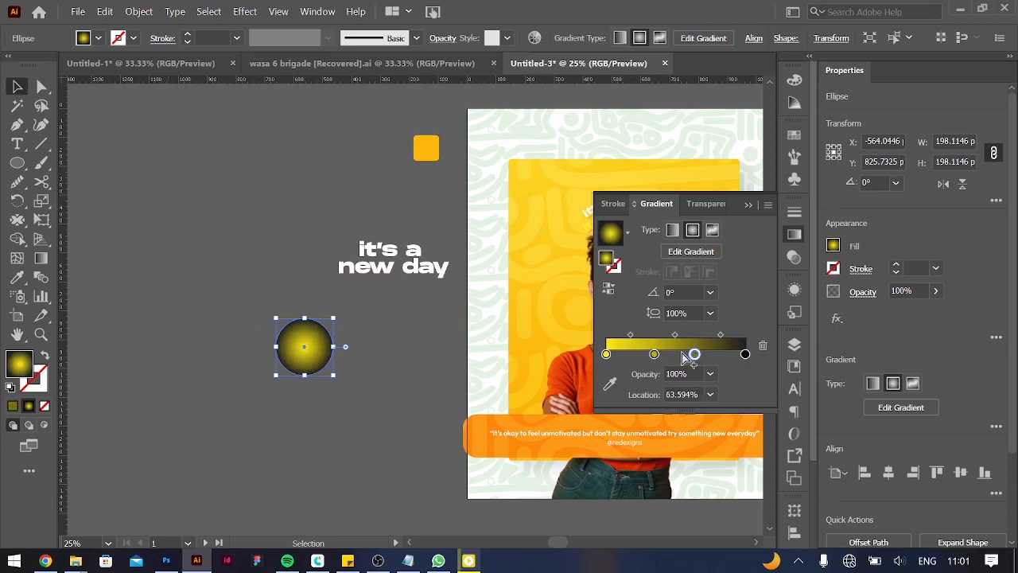
Colour the two added middle gradient stops with the yellow swatch C=5 M=0 Y=90 K=0 and shift them toward the centre stop
{"action": "double_click", "coordinate": [654, 354]}
{"action": "left_click", "coordinate": [705, 178]}
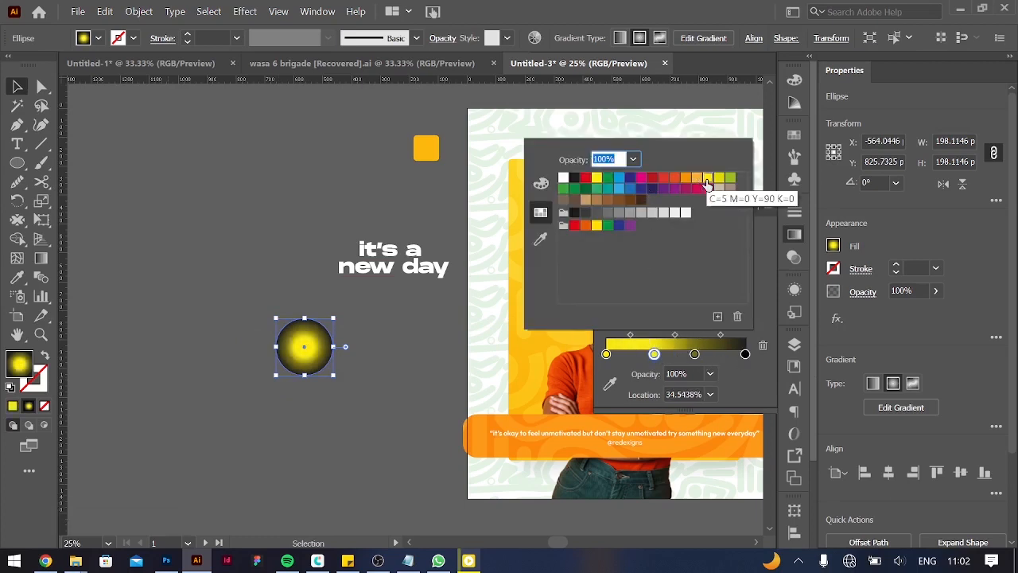
{"action": "left_click", "coordinate": [694, 354]}
{"action": "double_click", "coordinate": [694, 354]}
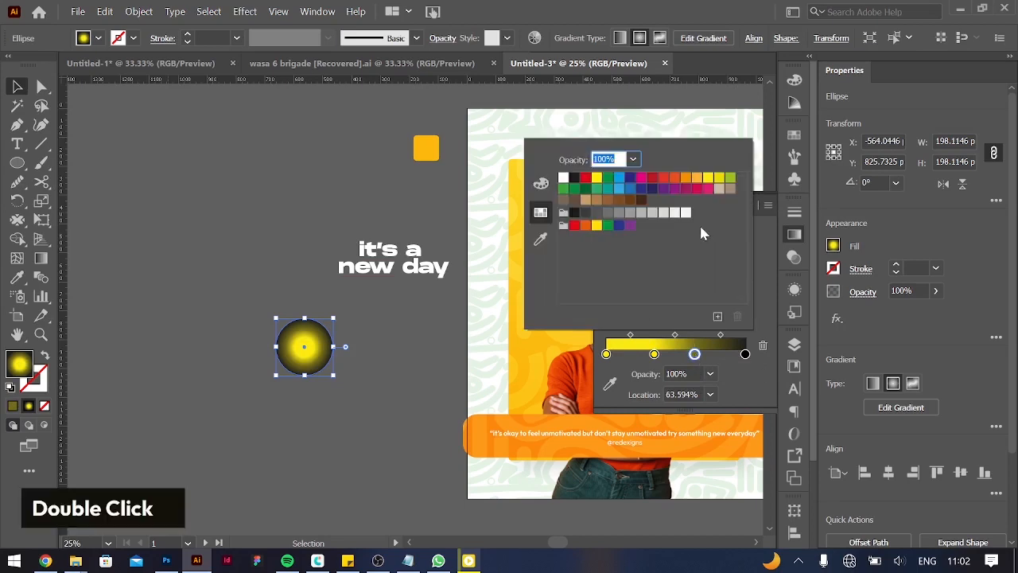
{"action": "left_click", "coordinate": [709, 180]}
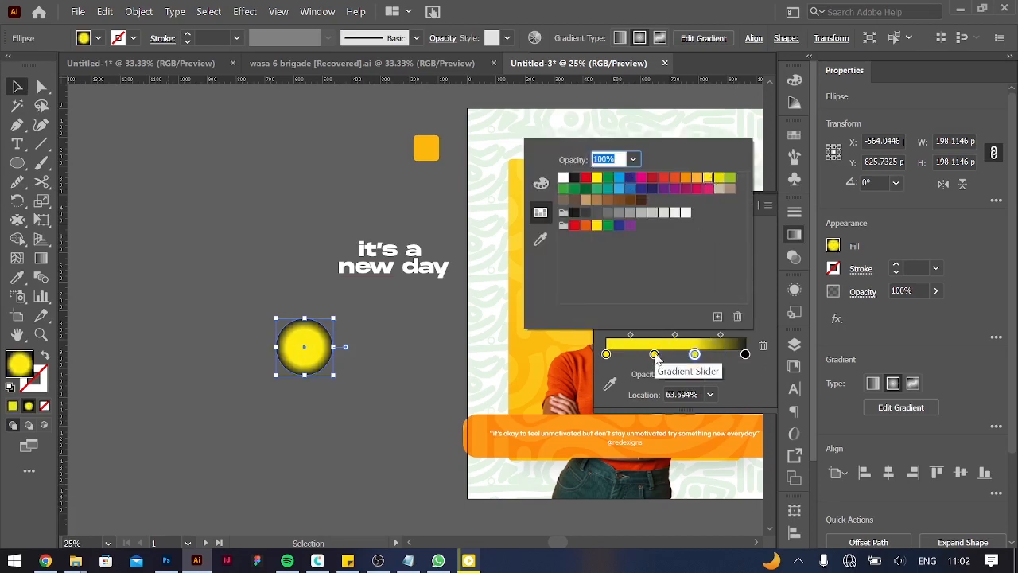
{"action": "mouse_move", "coordinate": [655, 355]}
{"action": "left_mouse_down"}
{"action": "mouse_move", "coordinate": [677, 358]}
{"action": "mouse_move", "coordinate": [647, 359]}
{"action": "left_mouse_up"}
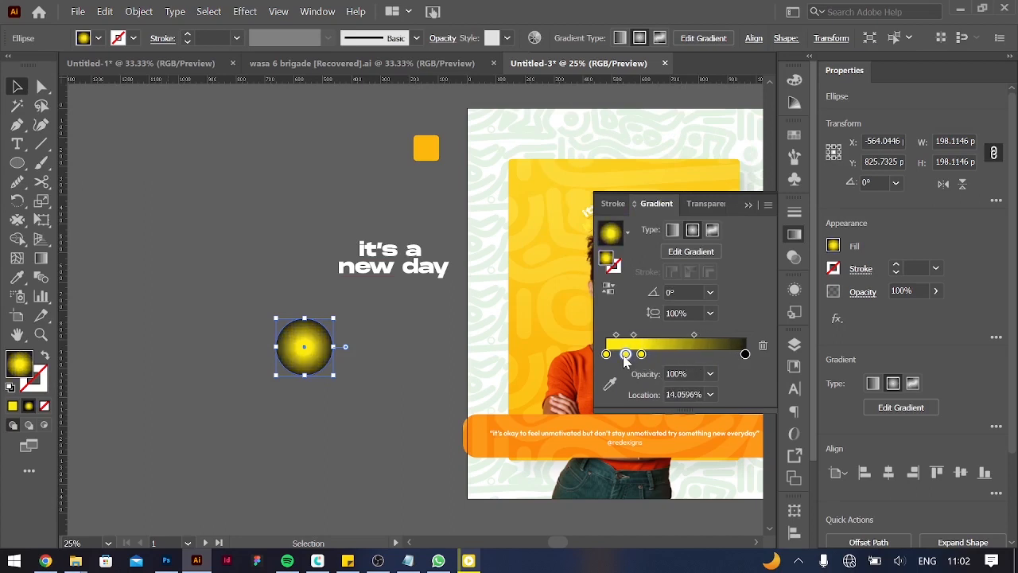
Deepen the outer middle stop's yellow by lowering green to 221, switch its sliders to HSB and reduce its brightness
{"action": "double_click", "coordinate": [641, 356]}
{"action": "left_click", "coordinate": [541, 184]}
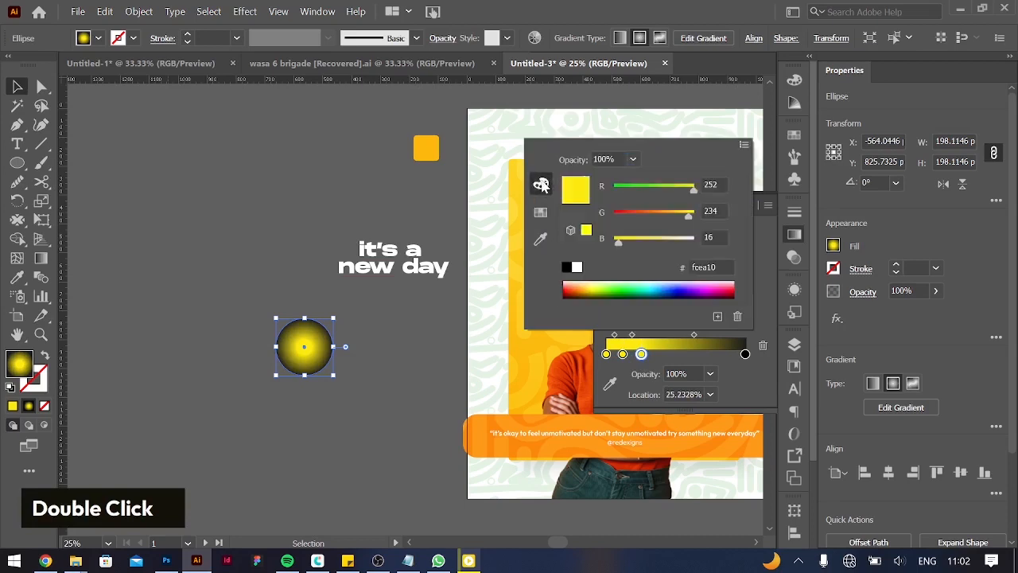
{"action": "left_click_drag", "start_coordinate": [689, 222], "coordinate": [685, 222]}
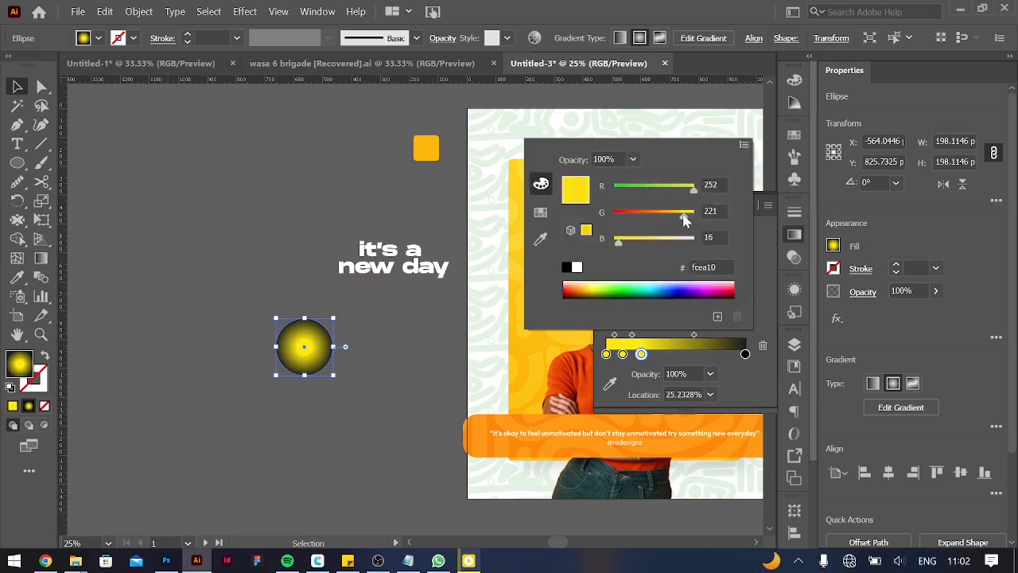
{"action": "left_click", "coordinate": [744, 148]}
{"action": "left_click", "coordinate": [764, 181]}
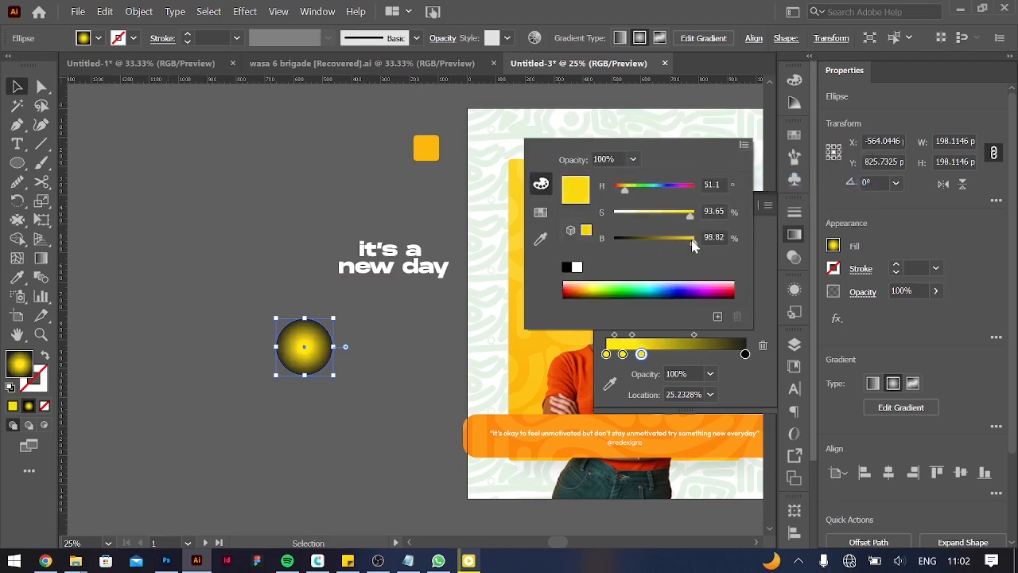
{"action": "left_click_drag", "start_coordinate": [691, 242], "coordinate": [687, 247]}
Spread the middle gradient stops to about 39% and 71% and set the inner one's saturation to 57%
{"action": "left_click_drag", "start_coordinate": [642, 355], "coordinate": [700, 355]}
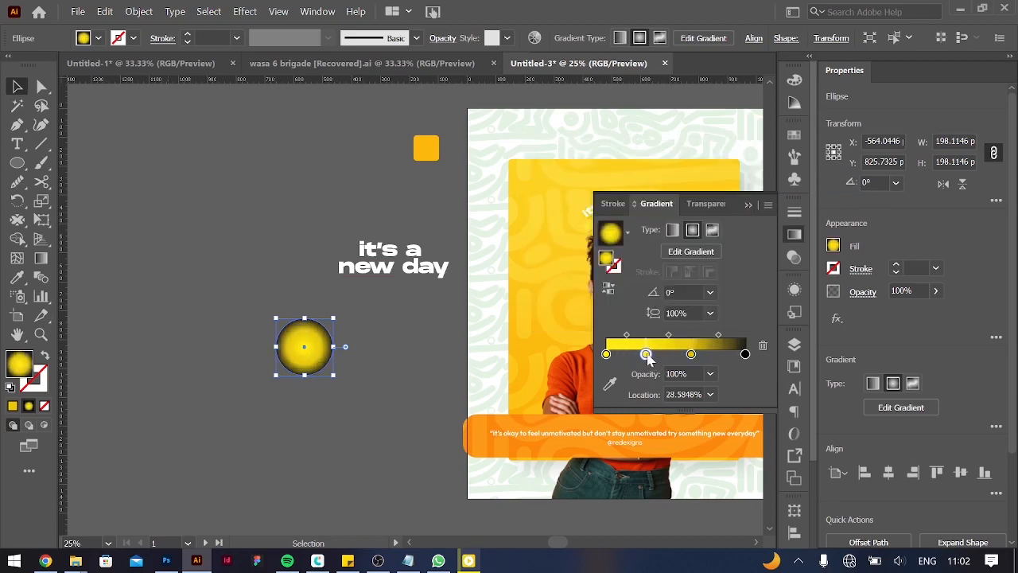
{"action": "double_click", "coordinate": [646, 354]}
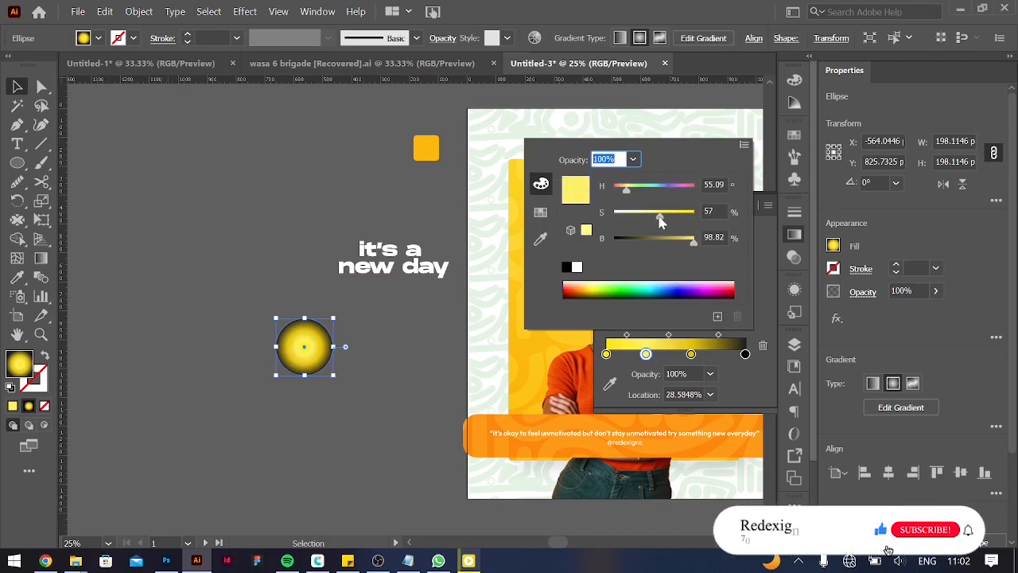
{"action": "left_click_drag", "start_coordinate": [646, 354], "coordinate": [709, 362]}
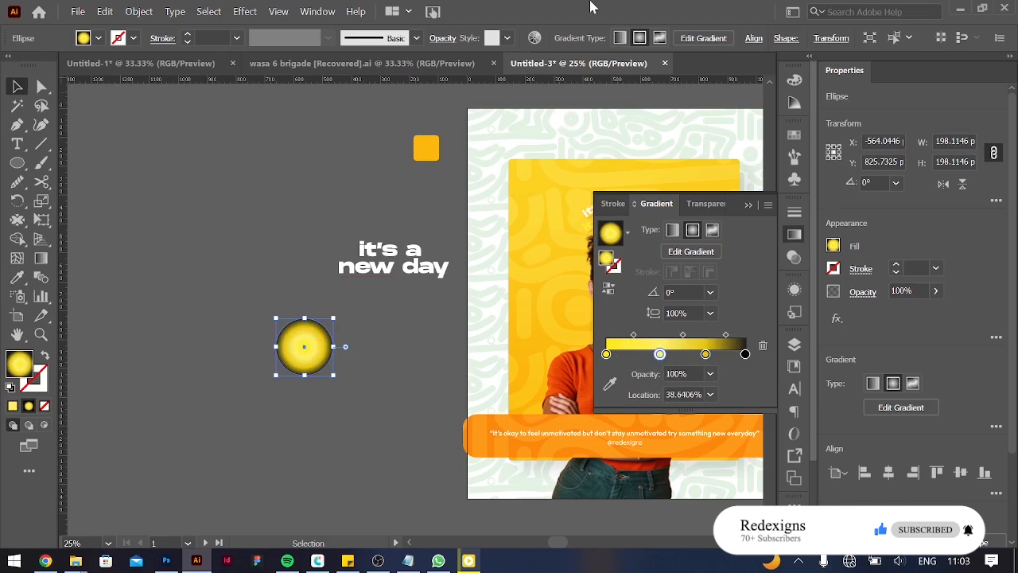
Place the circle on the yellow card, set the centre stop's saturation to 23.81% and the inner middle stop's to 73.02%, and darken the outer middle stop
{"action": "left_click_drag", "start_coordinate": [307, 355], "coordinate": [534, 342]}
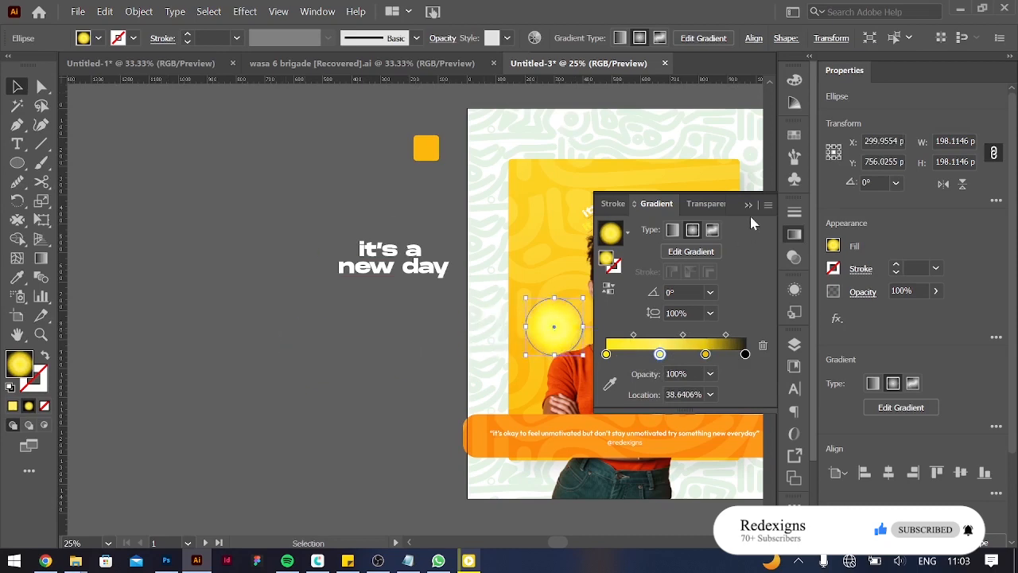
{"action": "double_click", "coordinate": [607, 354]}
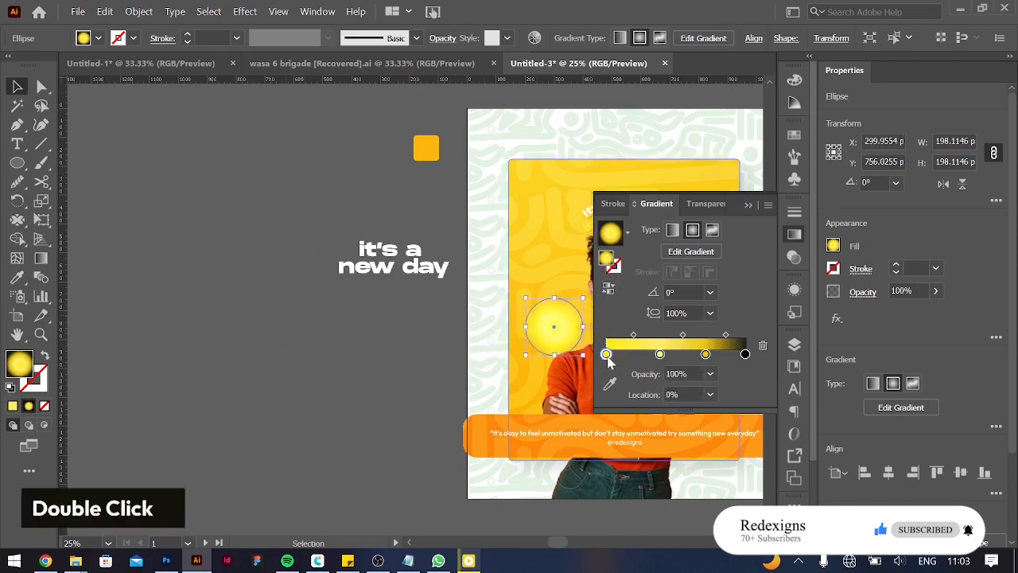
{"action": "left_click_drag", "start_coordinate": [691, 223], "coordinate": [667, 224]}
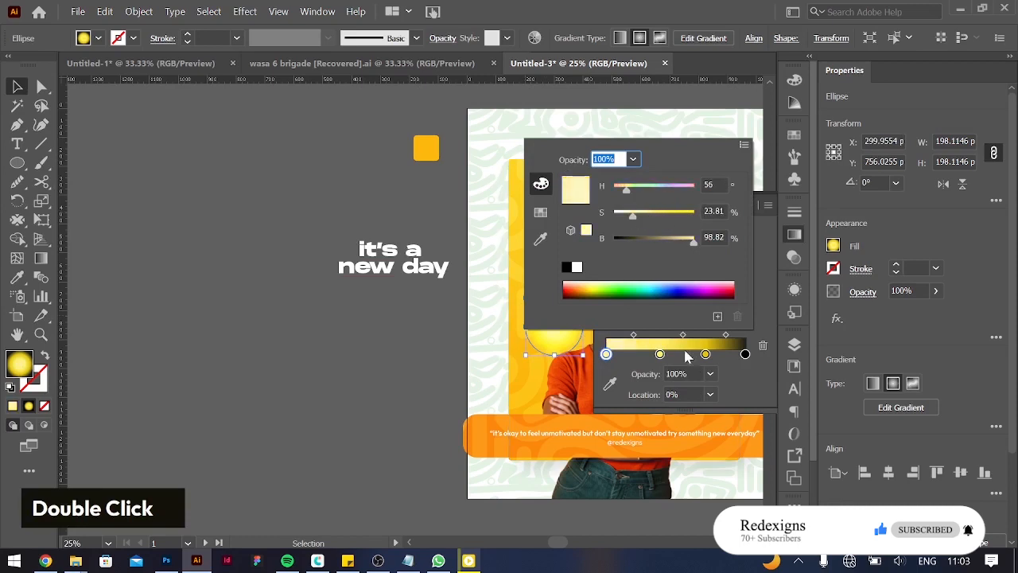
{"action": "double_click", "coordinate": [660, 355]}
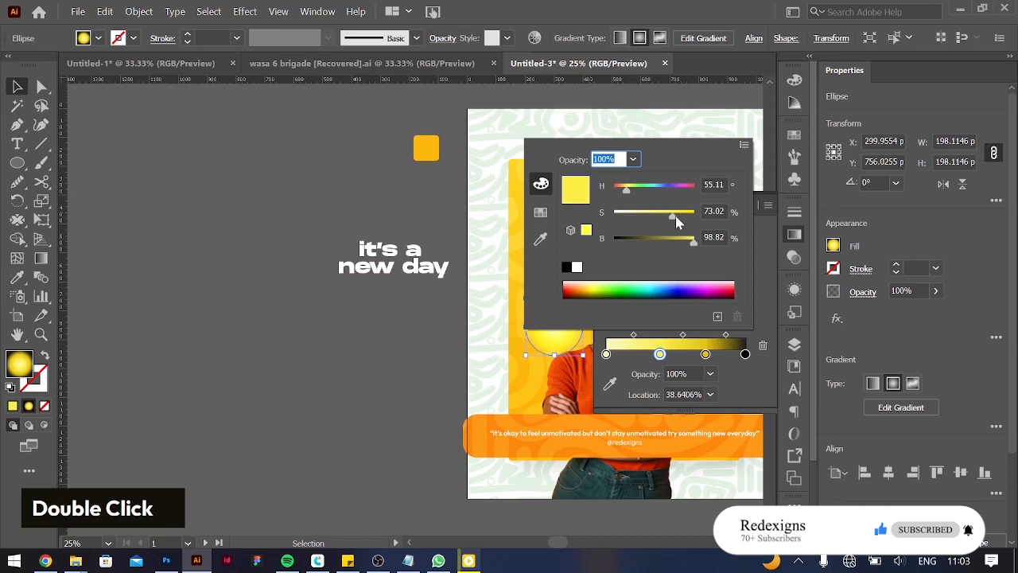
{"action": "double_click", "coordinate": [706, 354]}
{"action": "left_click_drag", "start_coordinate": [685, 240], "coordinate": [671, 240]}
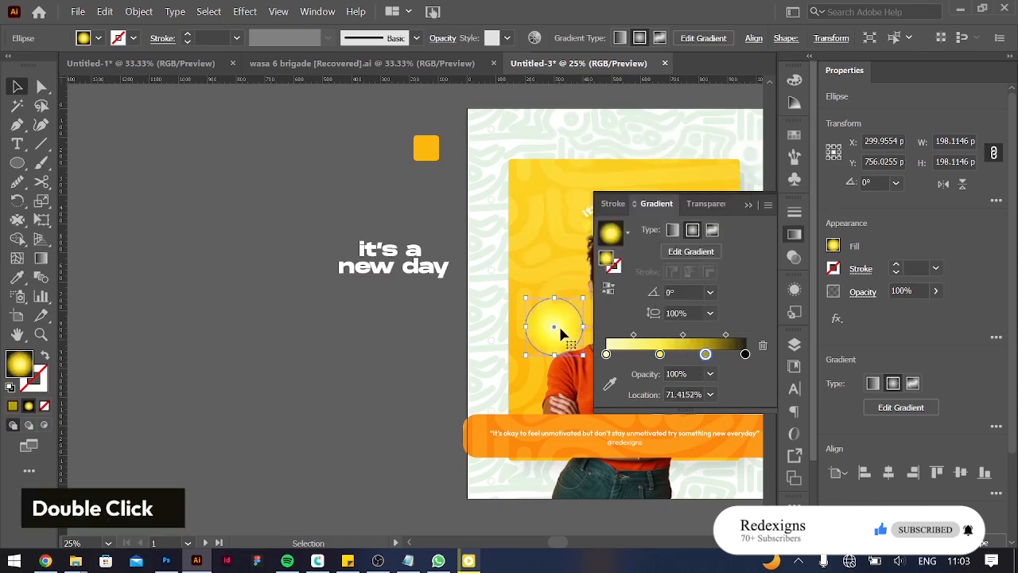
Move the gradient circle back off the artboard's left side
{"action": "scroll", "coordinate": [558, 323], "scroll_direction": "right", "scroll_amount": 4}
{"action": "left_click_drag", "start_coordinate": [400, 325], "coordinate": [204, 339]}
{"action": "scroll", "coordinate": [203, 342], "scroll_direction": "left", "scroll_amount": 1}
{"action": "scroll", "coordinate": [364, 347], "scroll_direction": "right", "scroll_amount": 3}
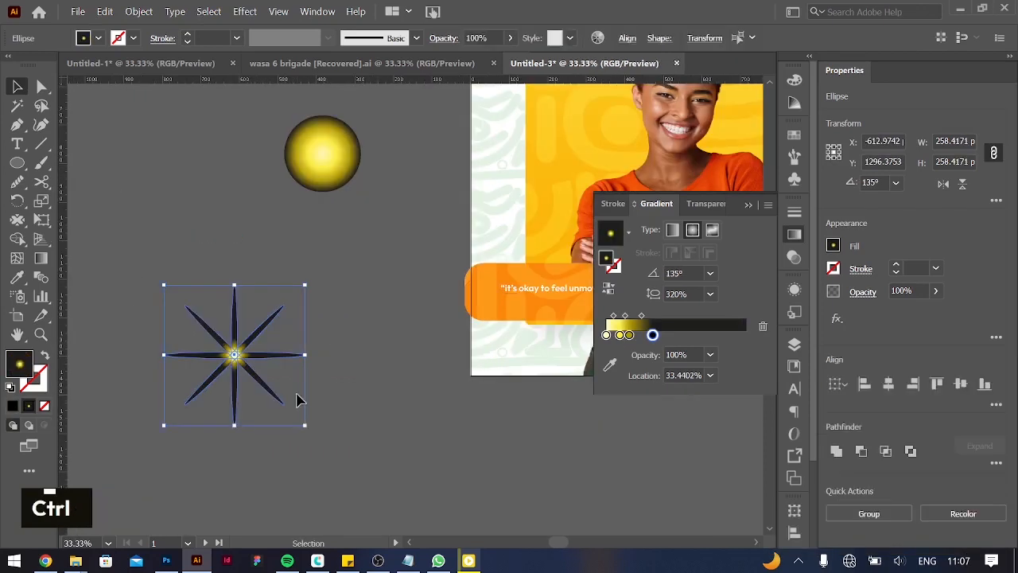
Group the crossed gradient ellipses into one starburst and place it on the card beside the woman's neck
{"action": "key", "text": "ctrl+g"}
{"action": "left_click_drag", "start_coordinate": [238, 358], "coordinate": [641, 159]}
{"action": "key", "text": "ctrl+minus"}
{"action": "key", "text": "ctrl+minus"}
{"action": "scroll", "coordinate": [641, 159], "scroll_direction": "right", "scroll_amount": 3}
{"action": "key", "text": "ctrl+equal"}
{"action": "key", "text": "ctrl+equal"}
{"action": "key", "text": "ctrl+equal"}
{"action": "key", "text": "ctrl+equal"}
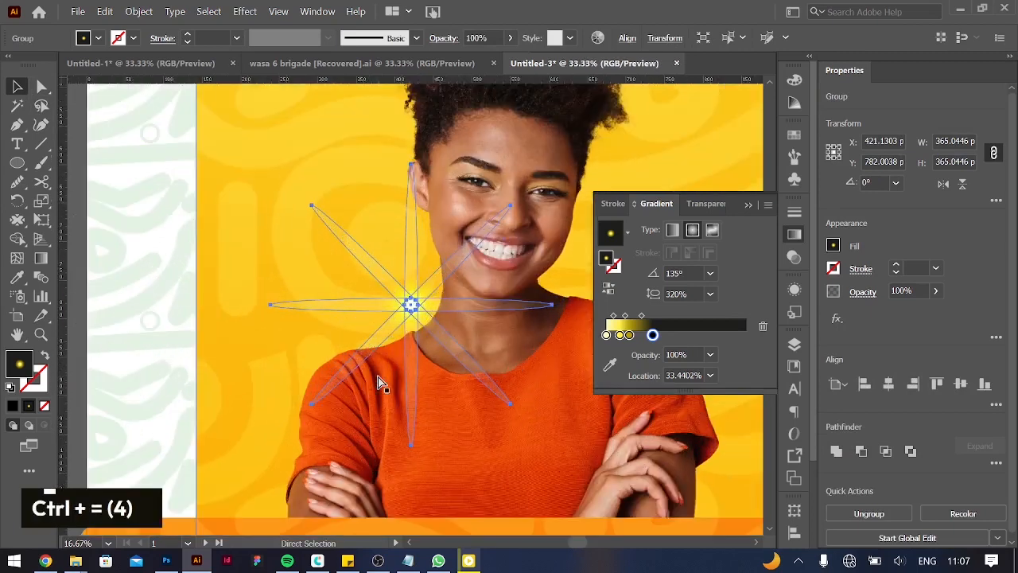
Scale the starburst group down to about 242 px and nudge it slightly down and right
{"action": "left_click_drag", "start_coordinate": [551, 445], "coordinate": [505, 404]}
{"action": "key", "text": "ctrl+g"}
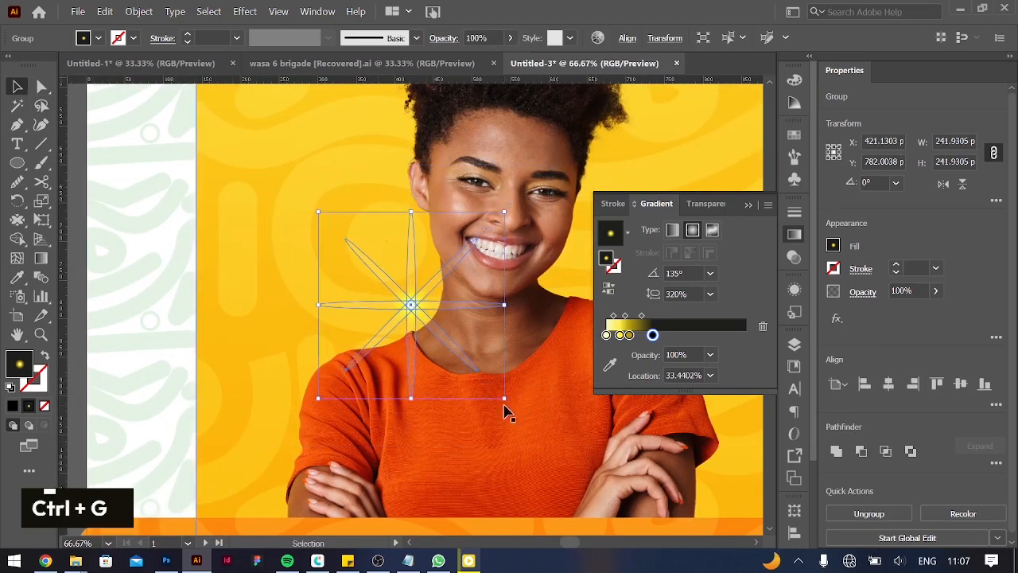
{"action": "left_click_drag", "start_coordinate": [414, 312], "coordinate": [420, 316]}
Expand the starburst group and shift it slightly left beside the woman's neck
{"action": "left_click", "coordinate": [139, 11]}
{"action": "left_click", "coordinate": [235, 165]}
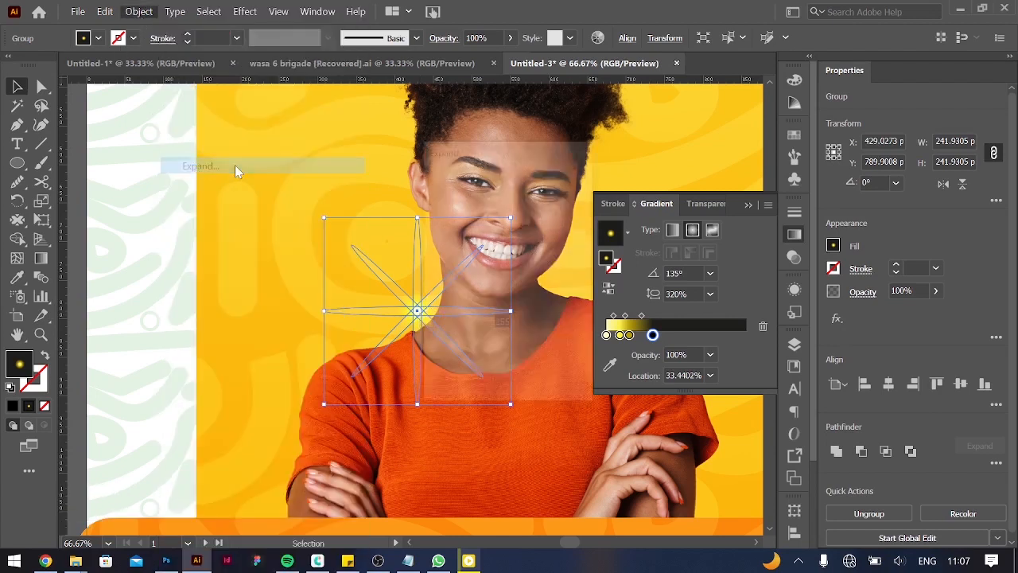
{"action": "key", "text": "Return"}
{"action": "left_click", "coordinate": [459, 337]}
{"action": "left_click_drag", "start_coordinate": [416, 312], "coordinate": [413, 312]}
{"action": "left_click", "coordinate": [502, 342]}
Send the expanded starburst backward in the stacking order until it sits behind the woman
{"action": "left_click", "coordinate": [411, 311]}
{"action": "left_click", "coordinate": [424, 325]}
{"action": "left_click", "coordinate": [412, 310]}
{"action": "key", "text": "ctrl+["}
{"action": "key", "text": "ctrl+["}
{"action": "key", "text": "ctrl+["}
{"action": "key", "text": "ctrl+["}
{"action": "key", "text": "ctrl+["}
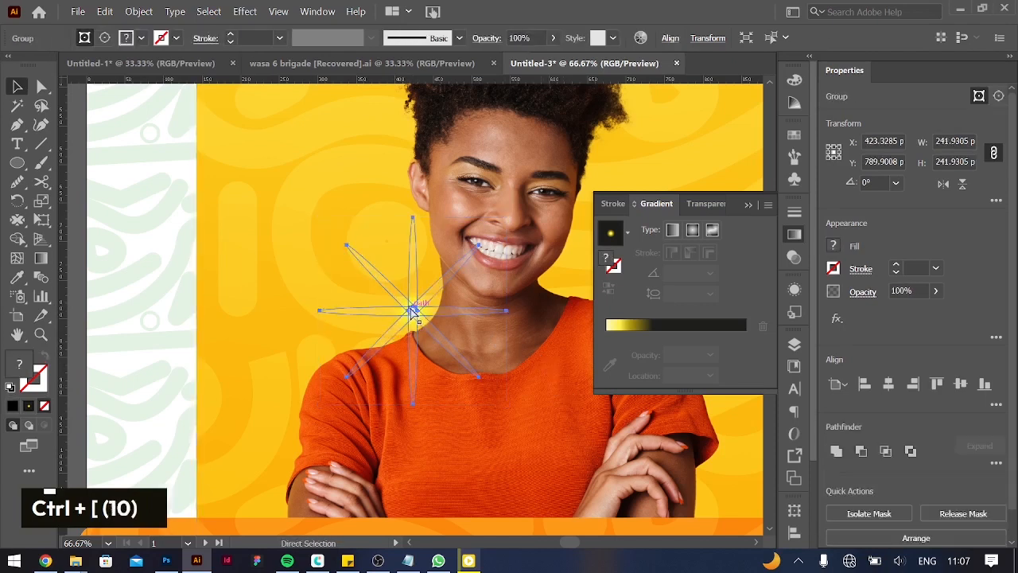
{"action": "left_click", "coordinate": [412, 335]}
{"action": "left_click", "coordinate": [408, 314]}
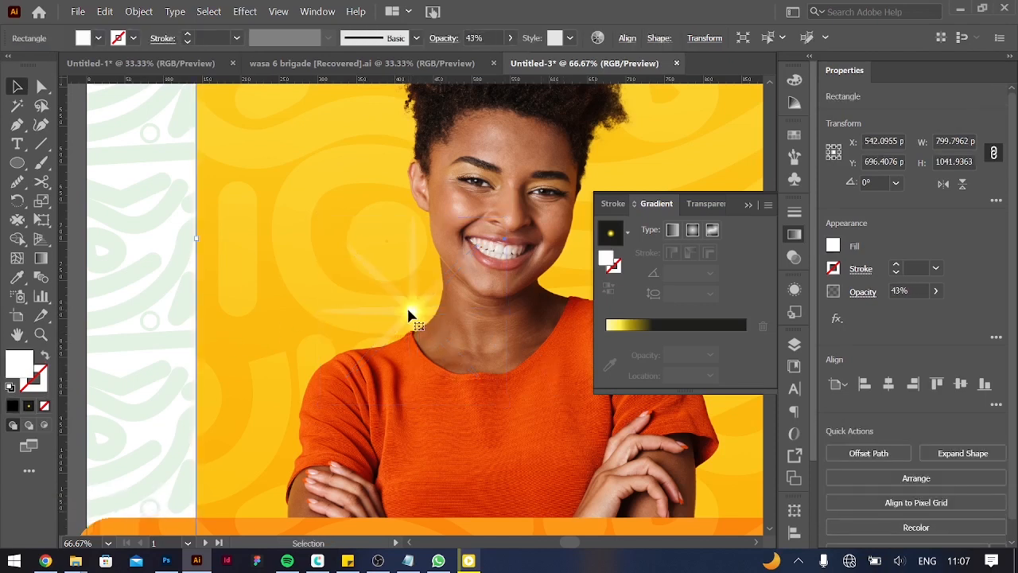
Shift the starburst 10 px right and 10 px down, closer to the woman's shoulder
{"action": "key", "text": "ctrl+minus"}
{"action": "key", "text": "ctrl+minus"}
{"action": "key", "text": "ctrl+minus"}
{"action": "left_click", "coordinate": [657, 469]}
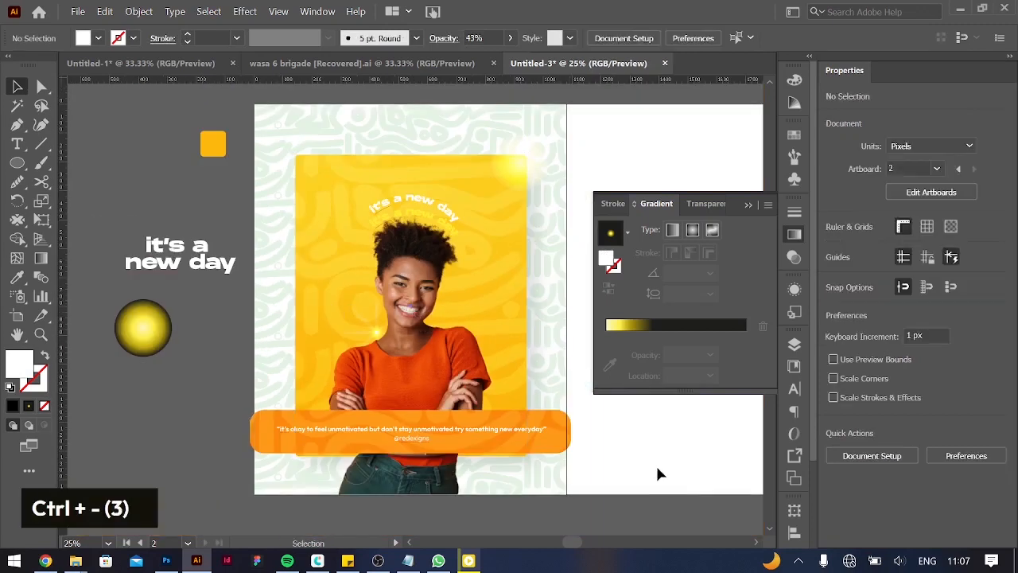
{"action": "key", "text": "ctrl+z"}
{"action": "key", "text": "shift+Right"}
{"action": "key", "text": "shift+Down"}
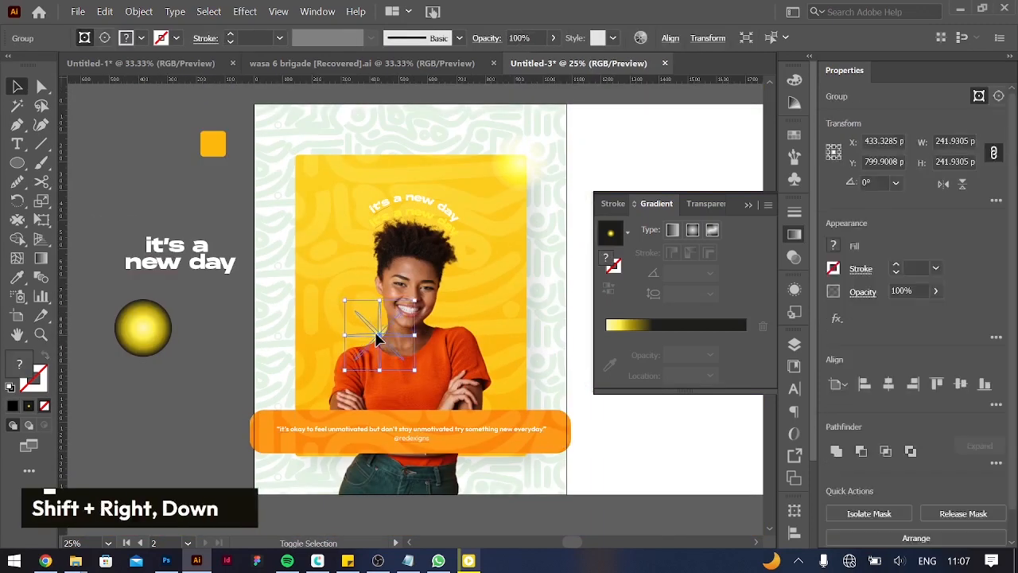
{"action": "left_click", "coordinate": [464, 508]}
Place the gradient circle on the card beside the woman's folded arm and move its outer middle gradient stop to 59.2593%
{"action": "left_click_drag", "start_coordinate": [135, 329], "coordinate": [340, 408]}
{"action": "key", "text": "g"}
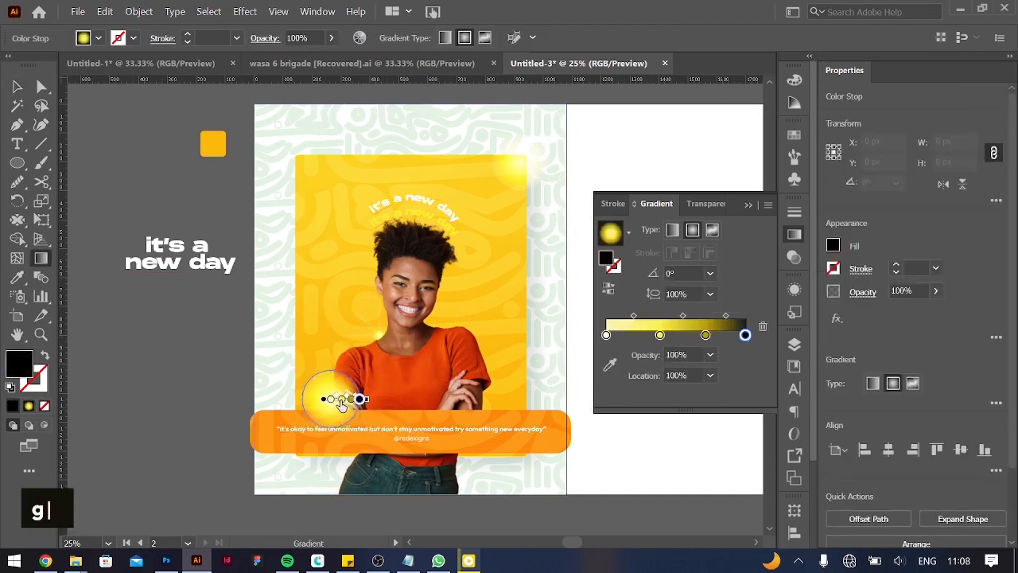
{"action": "key", "text": "ctrl+equal"}
{"action": "key", "text": "ctrl+equal"}
{"action": "key", "text": "ctrl+equal"}
{"action": "key", "text": "ctrl+equal"}
{"action": "key", "text": "ctrl+equal"}
{"action": "key", "text": "ctrl+equal"}
{"action": "scroll", "coordinate": [428, 373], "scroll_direction": "right", "scroll_amount": 2}
{"action": "mouse_move", "coordinate": [385, 304]}
{"action": "left_mouse_down"}
{"action": "mouse_move", "coordinate": [434, 304]}
{"action": "mouse_move", "coordinate": [382, 311]}
{"action": "left_mouse_up"}
{"action": "mouse_move", "coordinate": [460, 305]}
{"action": "left_mouse_down"}
{"action": "mouse_move", "coordinate": [512, 310]}
{"action": "mouse_move", "coordinate": [432, 314]}
{"action": "left_mouse_up"}
{"action": "key", "text": "ctrl+minus"}
{"action": "key", "text": "ctrl+minus"}
{"action": "key", "text": "ctrl+minus"}
{"action": "key", "text": "ctrl+minus"}
{"action": "key", "text": "ctrl+minus"}
{"action": "key", "text": "v"}
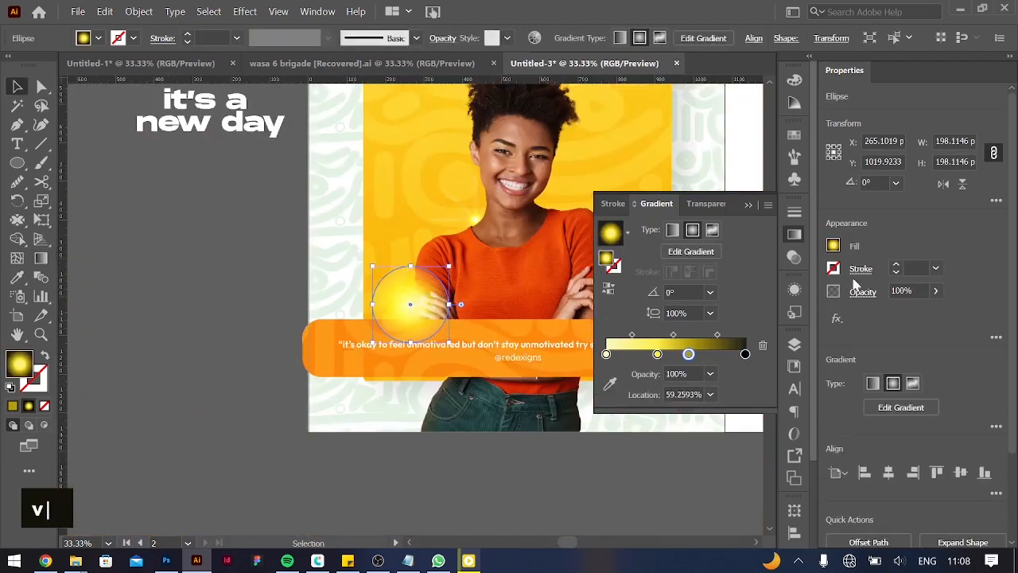
Apply a Gaussian Blur of 54.9574 pixels to the gradient circle and send it behind the woman's arm
{"action": "left_click", "coordinate": [842, 326]}
{"action": "mouse_move", "coordinate": [875, 422]}
{"action": "left_click", "coordinate": [824, 423]}
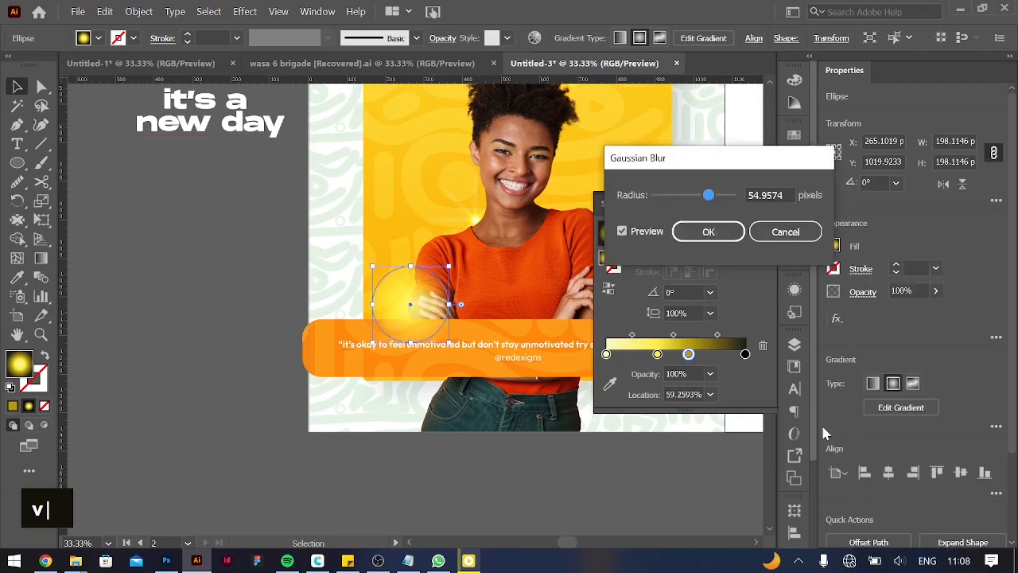
{"action": "key", "text": "Return"}
{"action": "left_click_drag", "start_coordinate": [446, 309], "coordinate": [416, 323]}
{"action": "key", "text": "ctrl+bracketleft"}
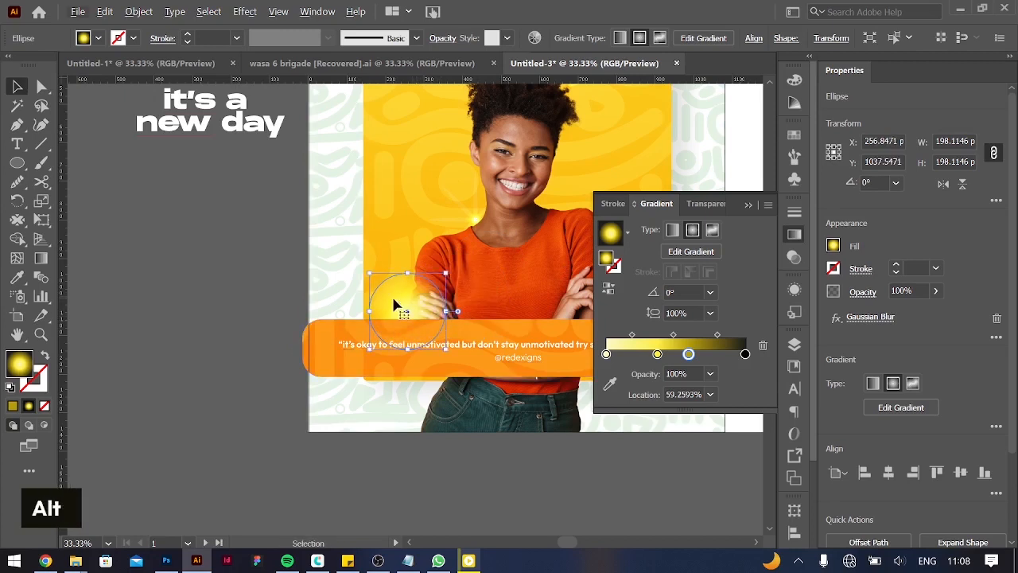
Duplicate the blurred light onto the card's right edge above the woman's shoulder and onto its upper left edge
{"action": "scroll", "coordinate": [398, 306], "scroll_direction": "right", "scroll_amount": 5}
{"action": "left_click_drag", "start_coordinate": [218, 285], "coordinate": [468, 216]}
{"action": "scroll", "coordinate": [474, 231], "scroll_direction": "up", "scroll_amount": 4}
{"action": "left_click_drag", "start_coordinate": [468, 335], "coordinate": [159, 210]}
{"action": "left_click", "coordinate": [573, 397]}
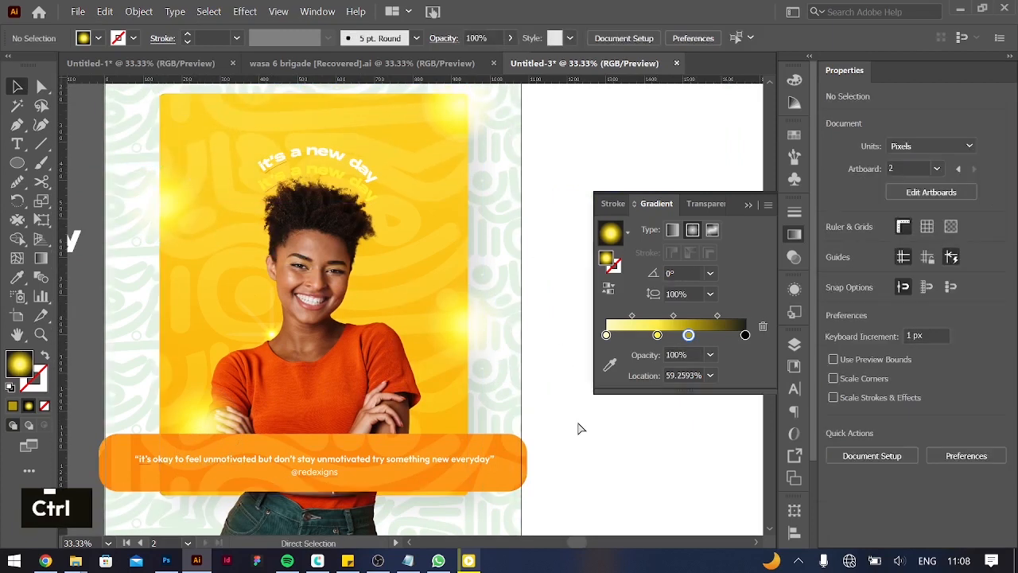
Review the whole poster, checking how the glowing lights sit around the card and the woman
{"action": "scroll", "coordinate": [579, 427], "scroll_direction": "down", "scroll_amount": 2}
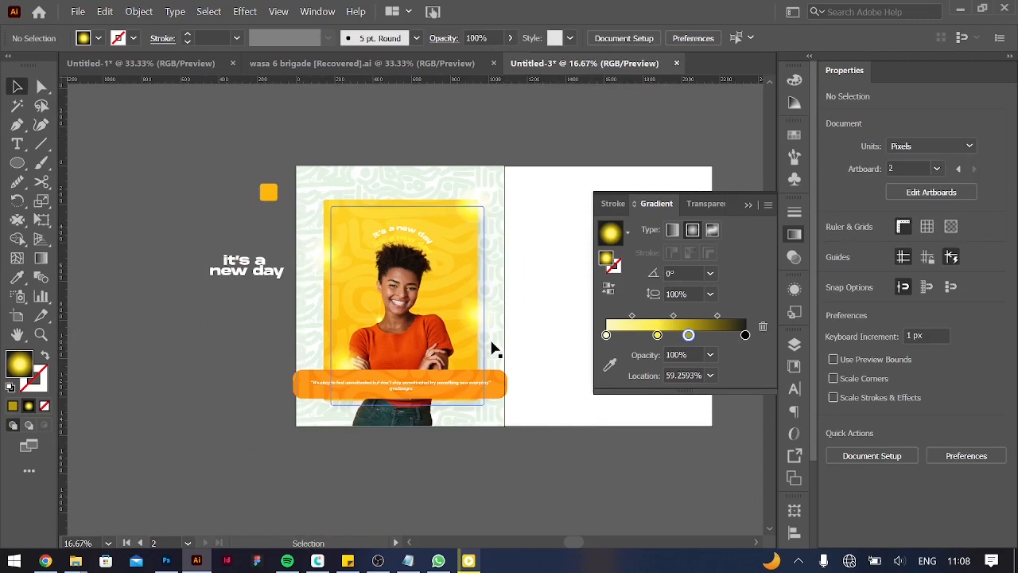
{"action": "key", "text": "ctrl+equal"}
{"action": "key", "text": "ctrl+equal"}
{"action": "key", "text": "ctrl+equal"}
{"action": "key", "text": "ctrl+minus"}
{"action": "key", "text": "ctrl+minus"}
{"action": "key", "text": "ctrl+minus"}
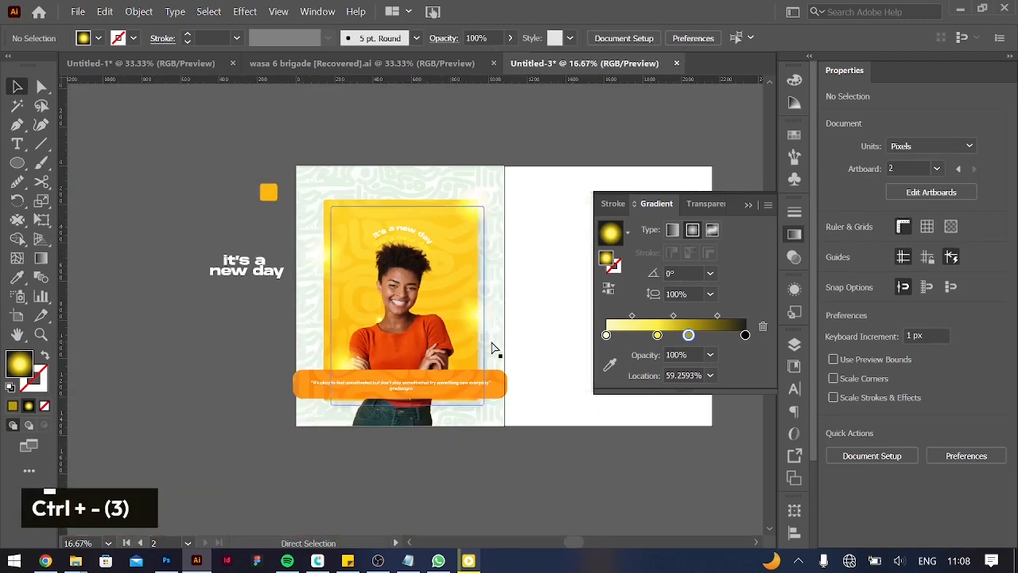
{"action": "key", "text": "ctrl+equal"}
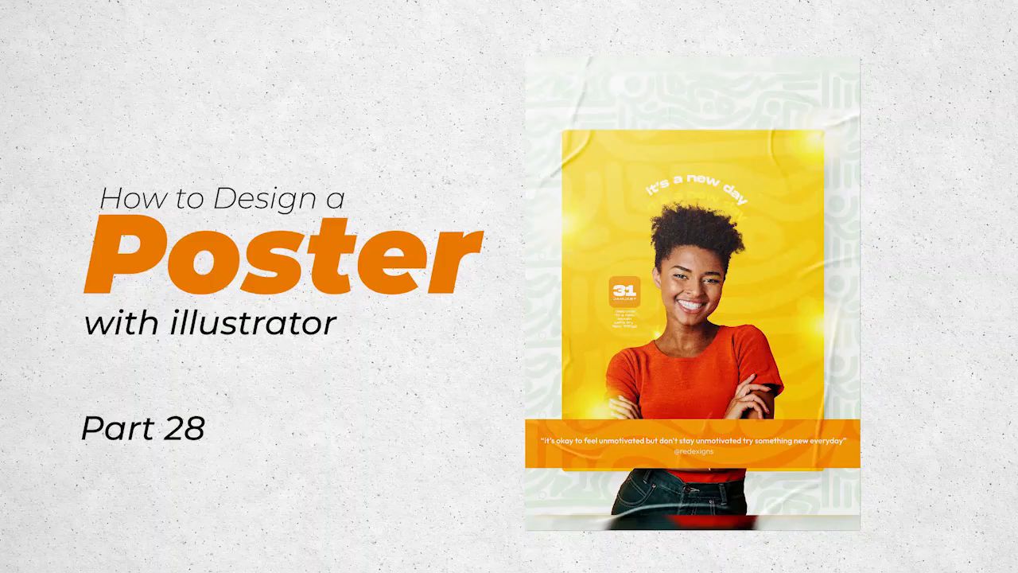